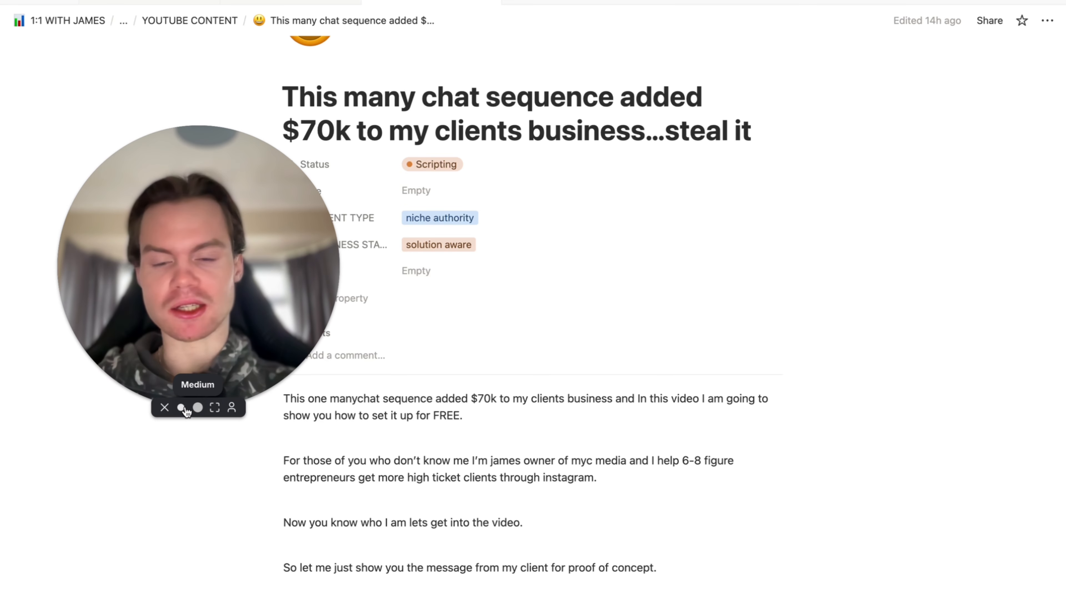
Read through the video script on the page about the ManyChat sequence that added $70k to a client's business.
left_click(182, 408)
left_click_drag(157, 364, 171, 307)
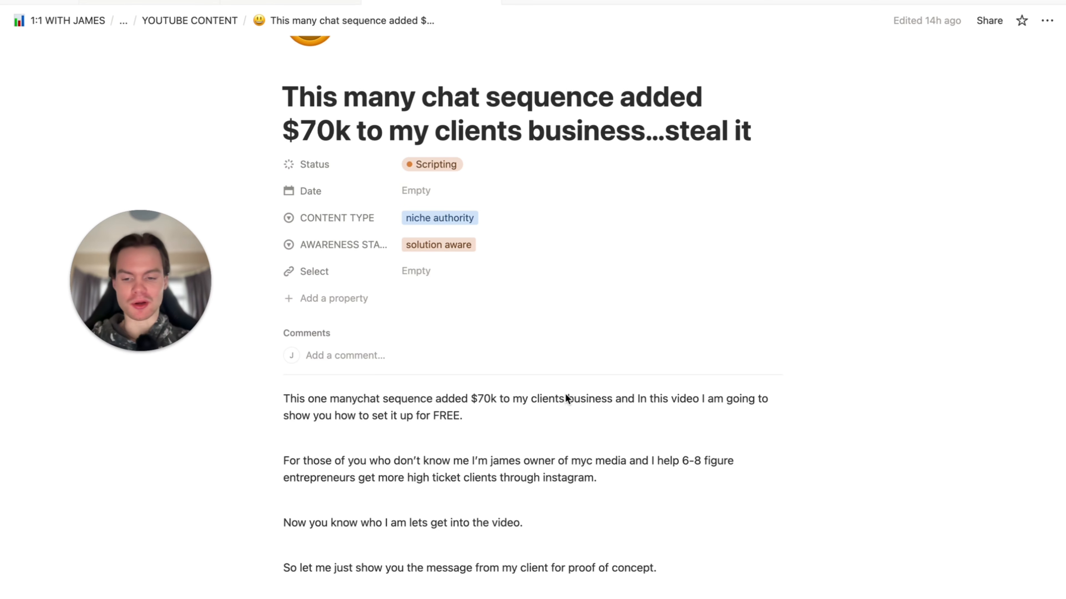
scroll(521, 392, "down", 5)
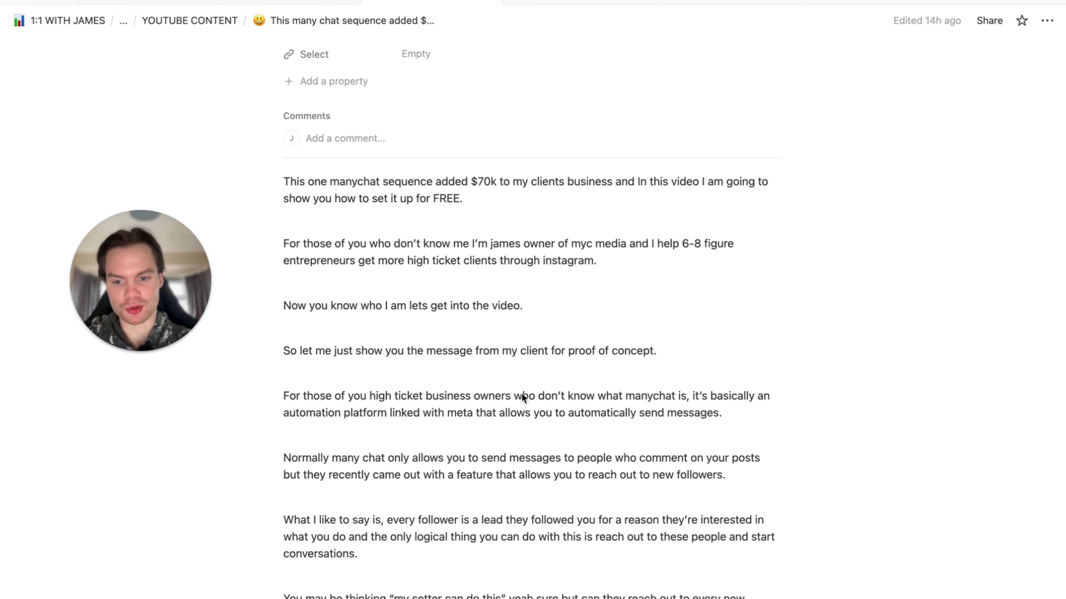
scroll(522, 395, "down", 2)
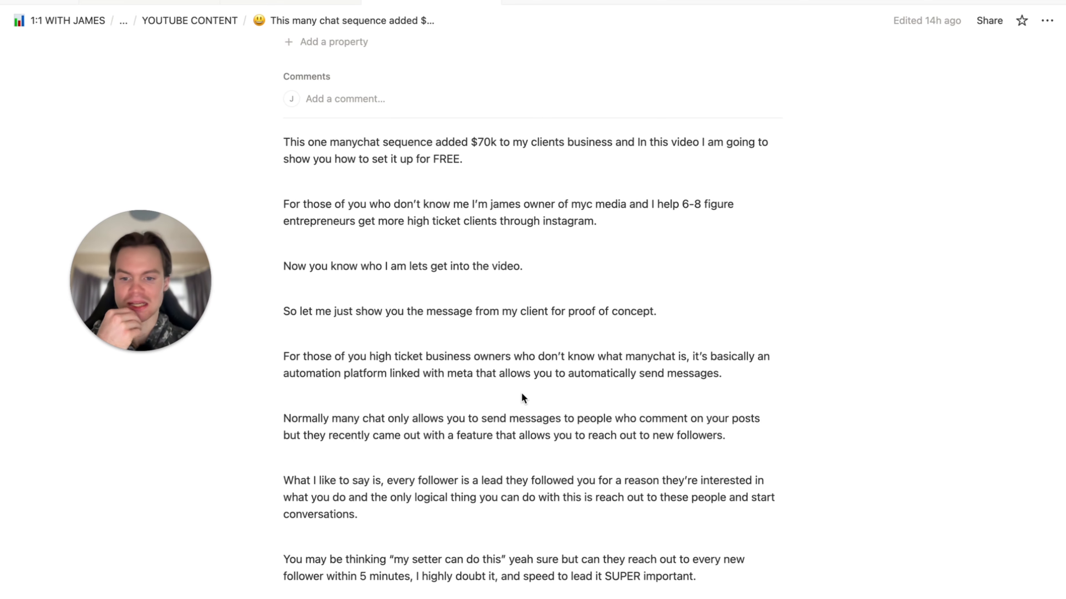
scroll(485, 464, "down", 5)
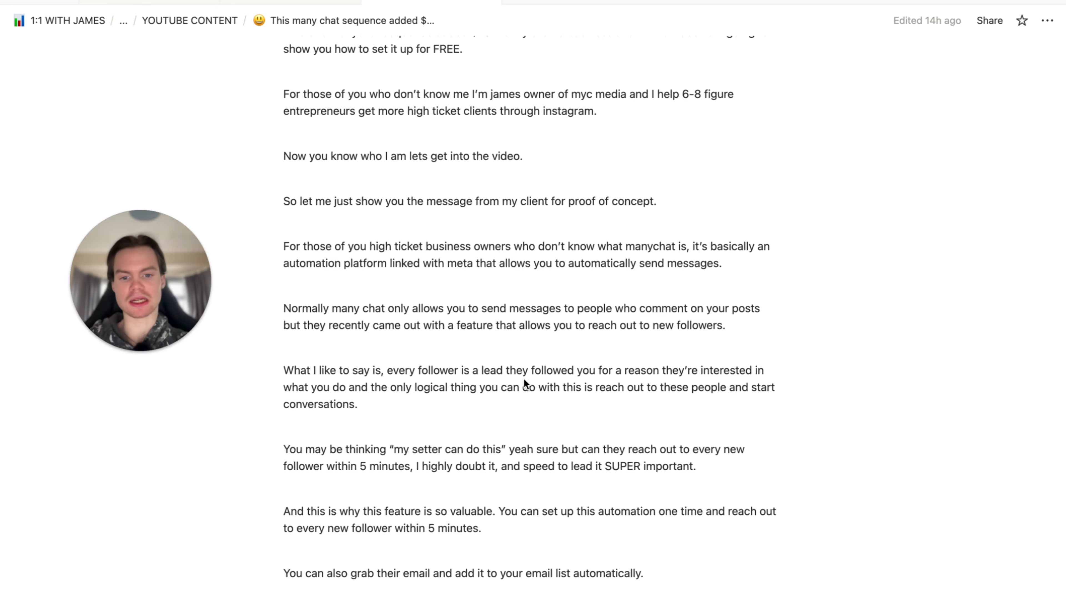
scroll(533, 428, "down", 1)
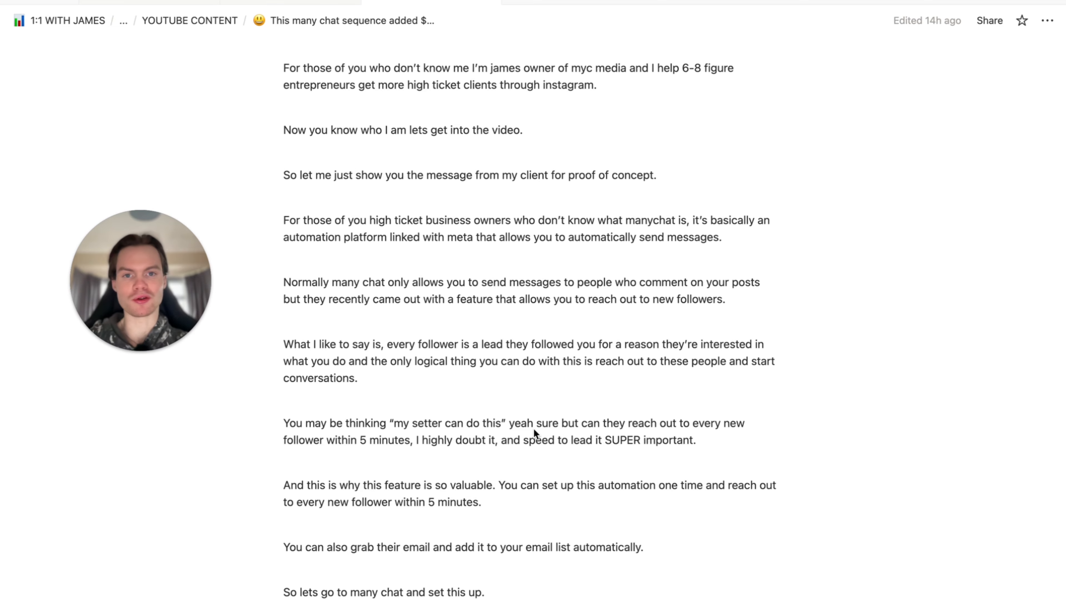
scroll(533, 430, "down", 5)
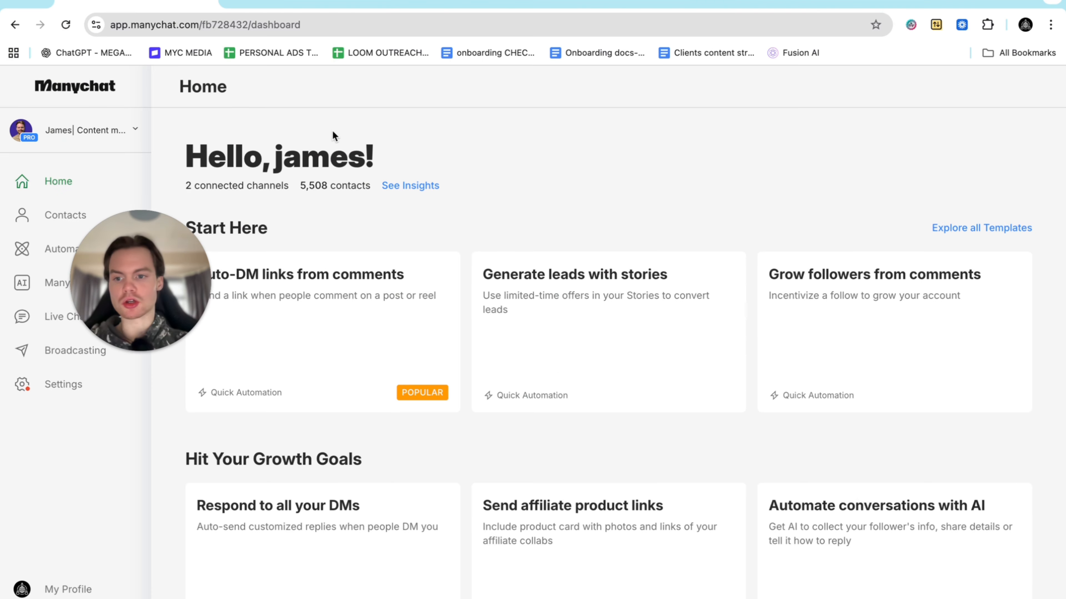
In Manychat, open the "Say hi to new followers" automation from My Automations.
left_click_drag(175, 281, 556, 220)
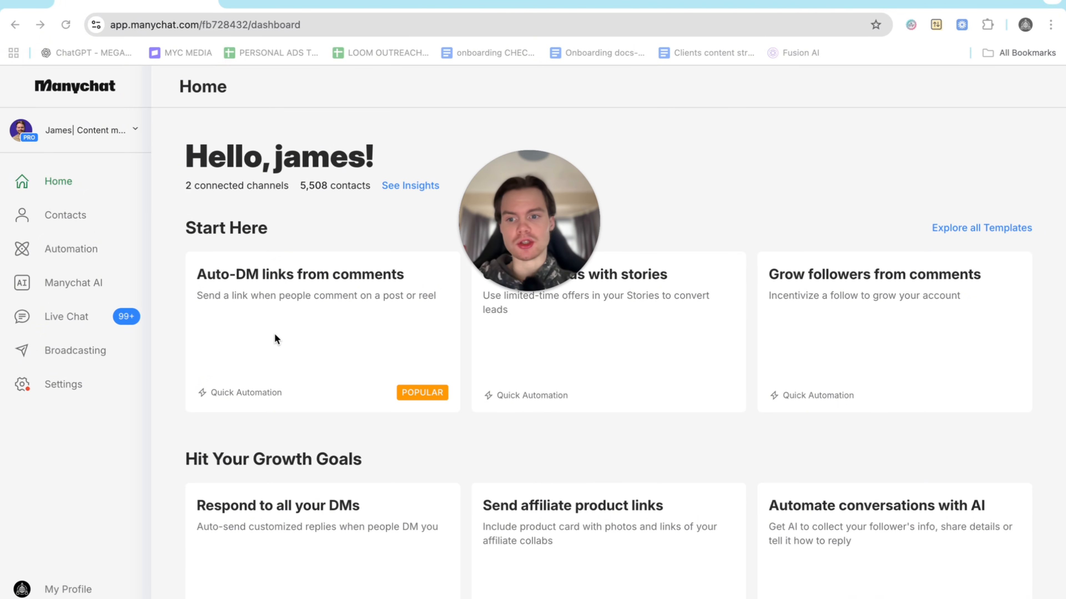
scroll(280, 338, "down", 7)
scroll(280, 338, "up", 7)
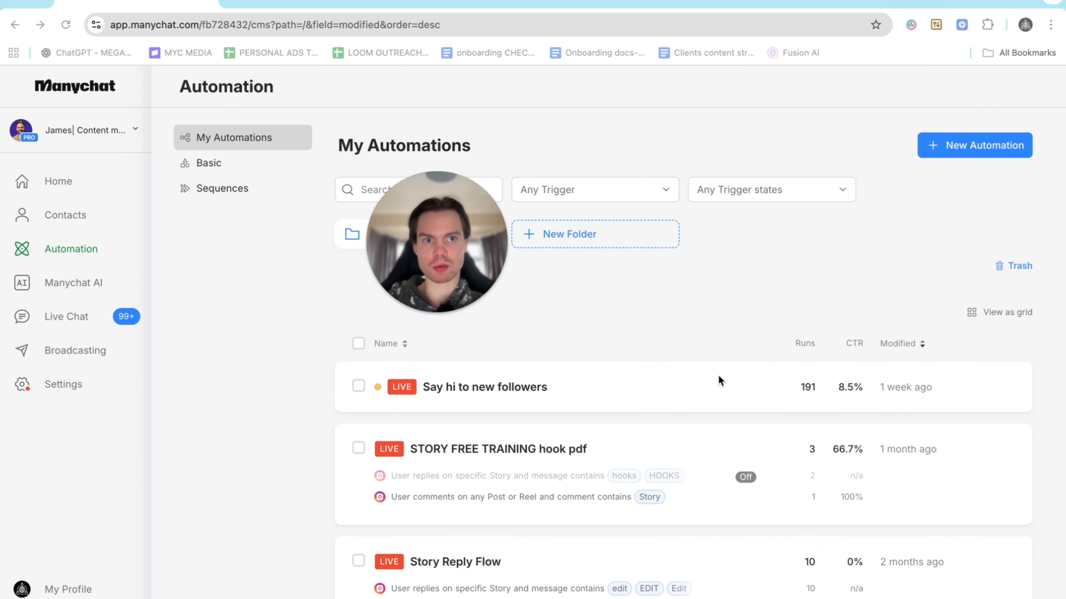
left_click(690, 390)
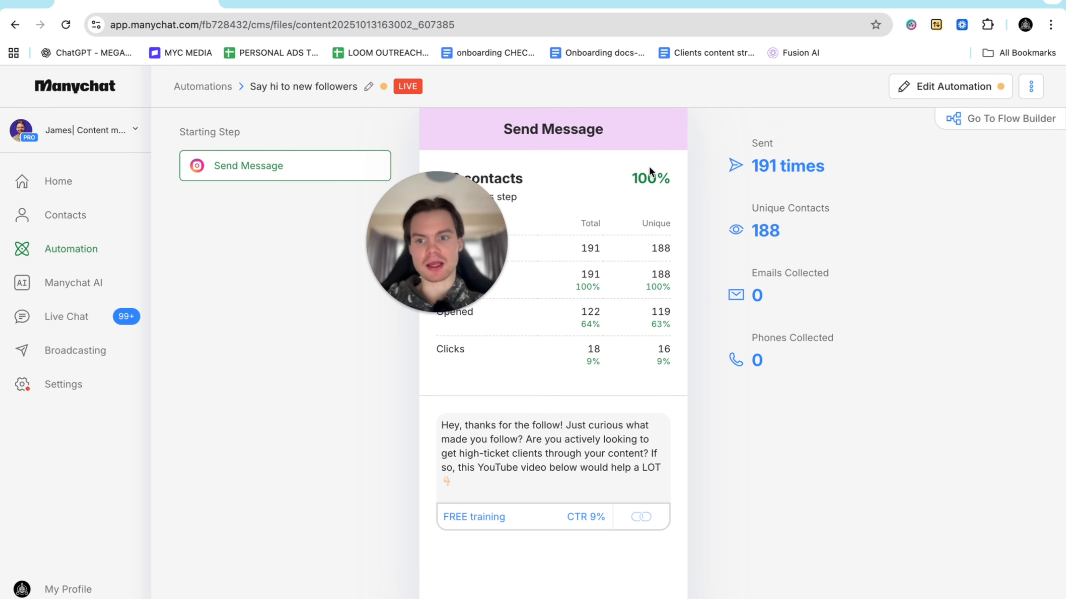
left_click_drag(431, 276, 307, 303)
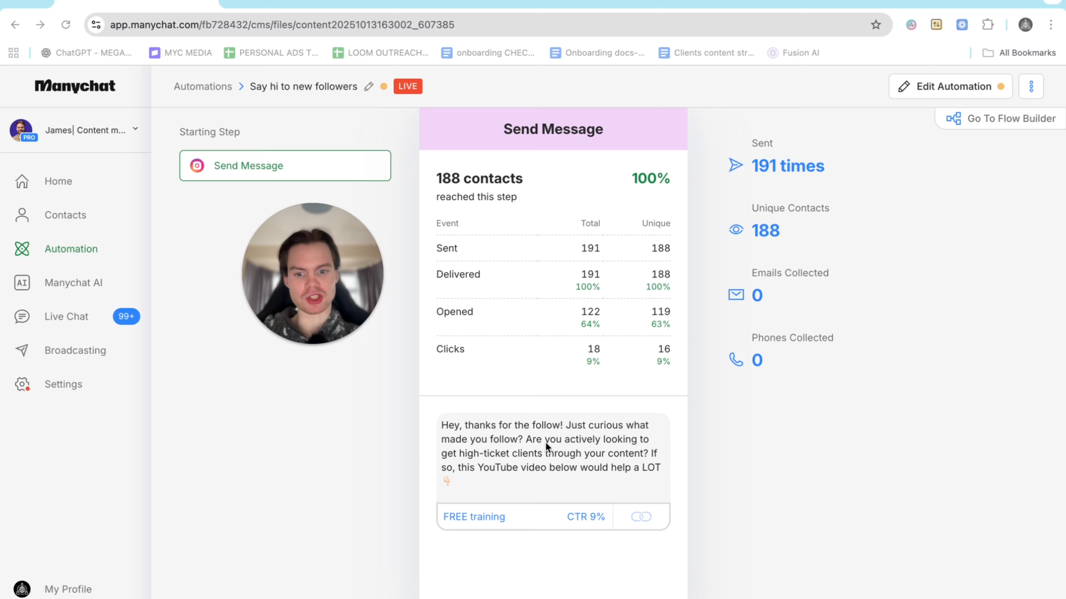
Put the "Say hi to new followers" automation into edit mode and show it in the Flow Builder.
left_click(940, 89)
left_click_drag(332, 227, 258, 473)
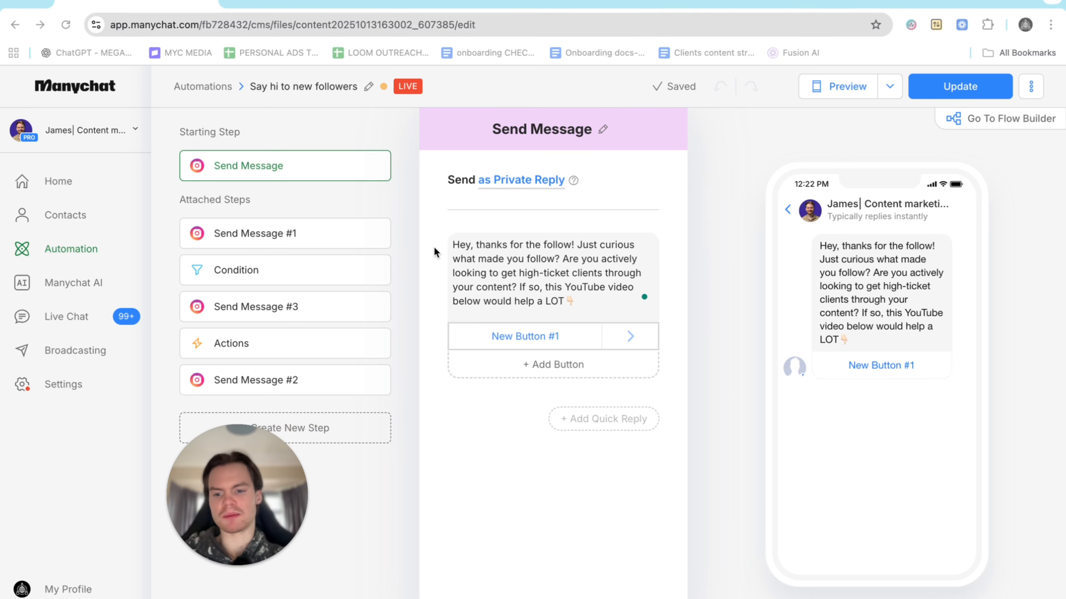
mouse_move(231, 488)
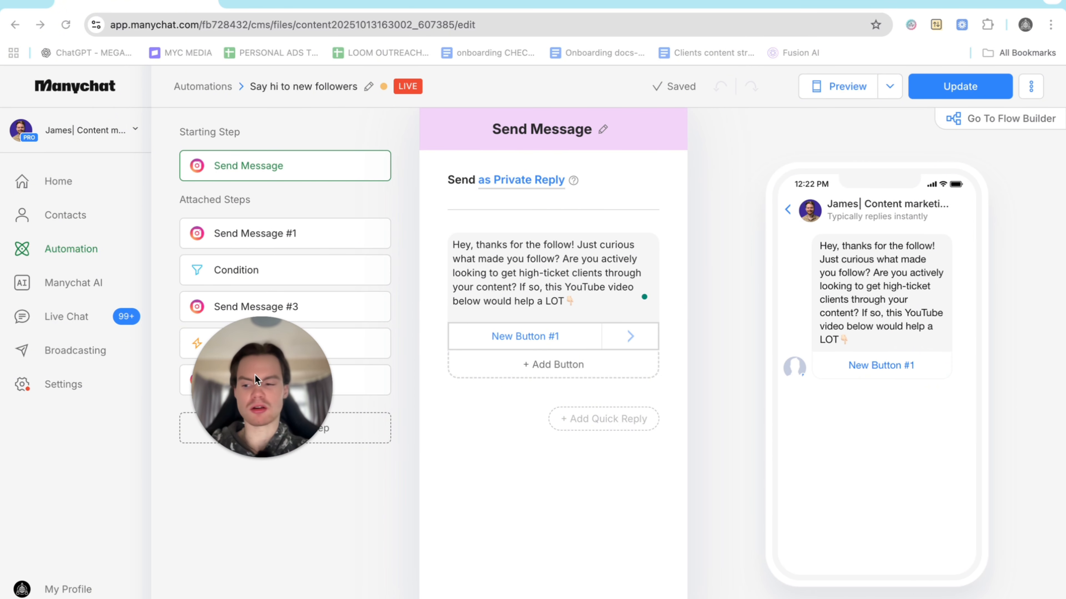
left_click_drag(253, 374, 276, 277)
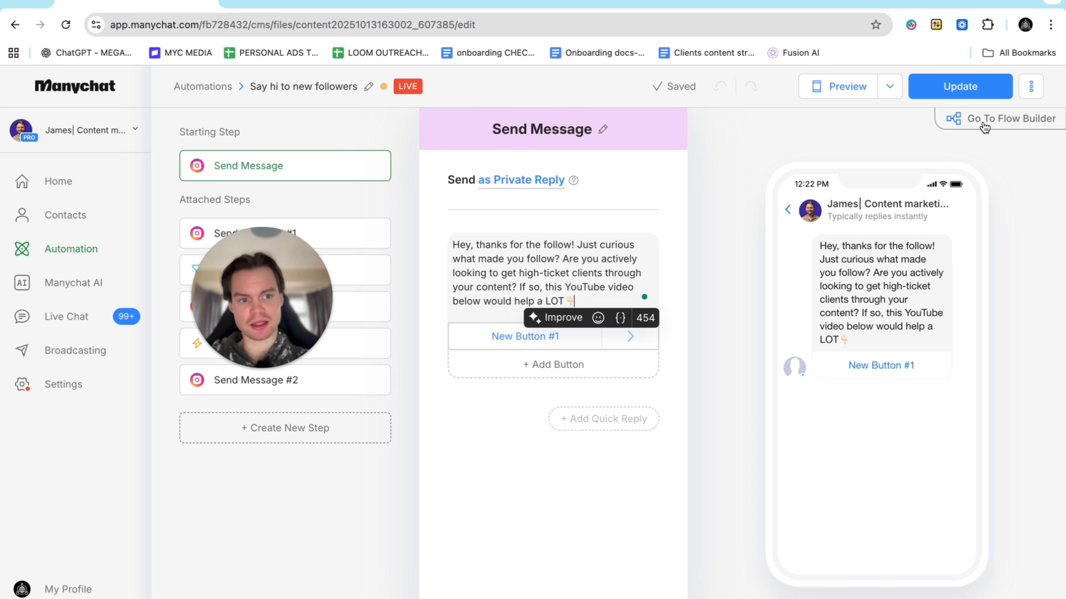
left_click(983, 126)
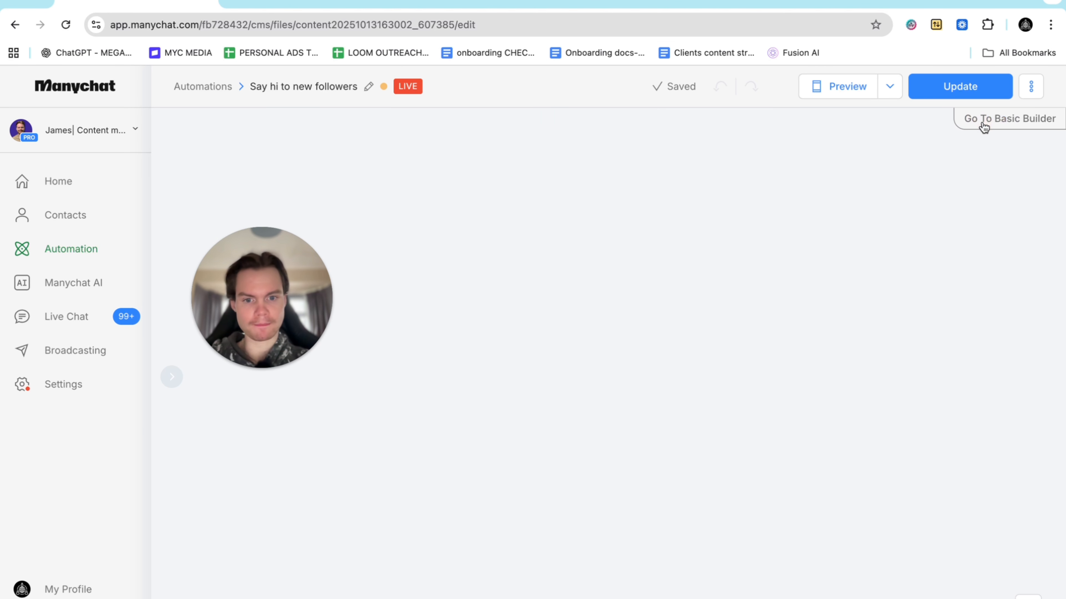
Delete the Send Message #1 step that asks contacts for their email, confirming the deletion.
scroll(601, 269, "up", 3)
scroll(452, 348, "left", 5)
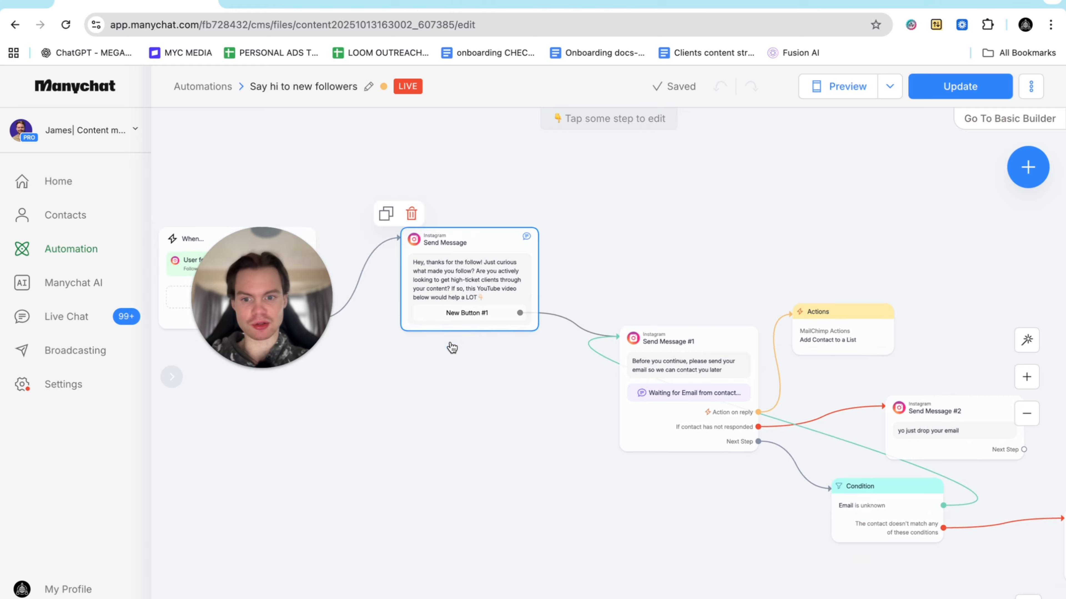
scroll(449, 332, "up", 5)
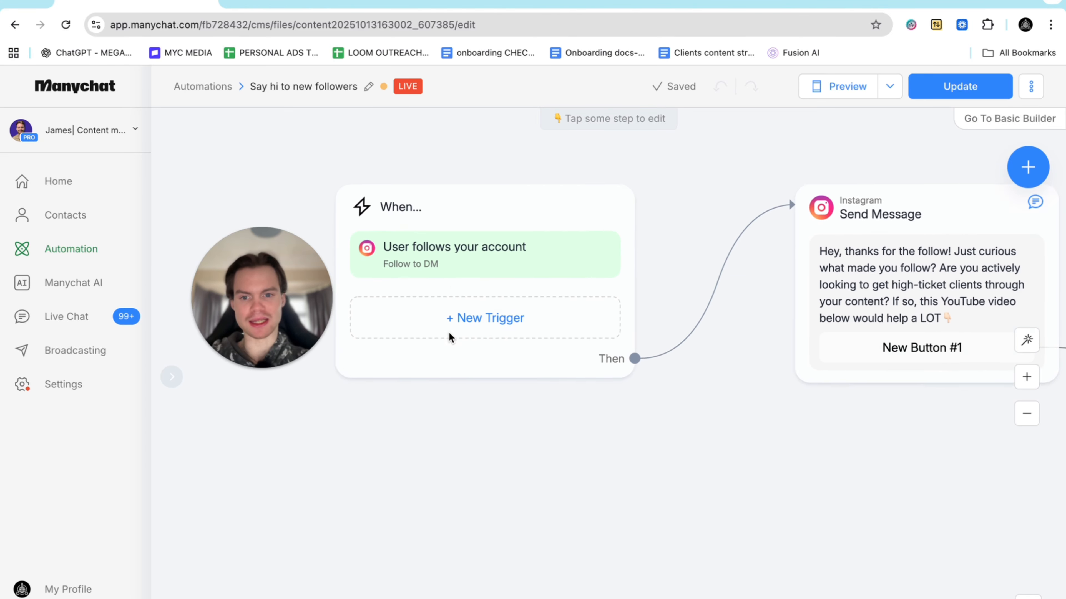
scroll(897, 386, "down", 5)
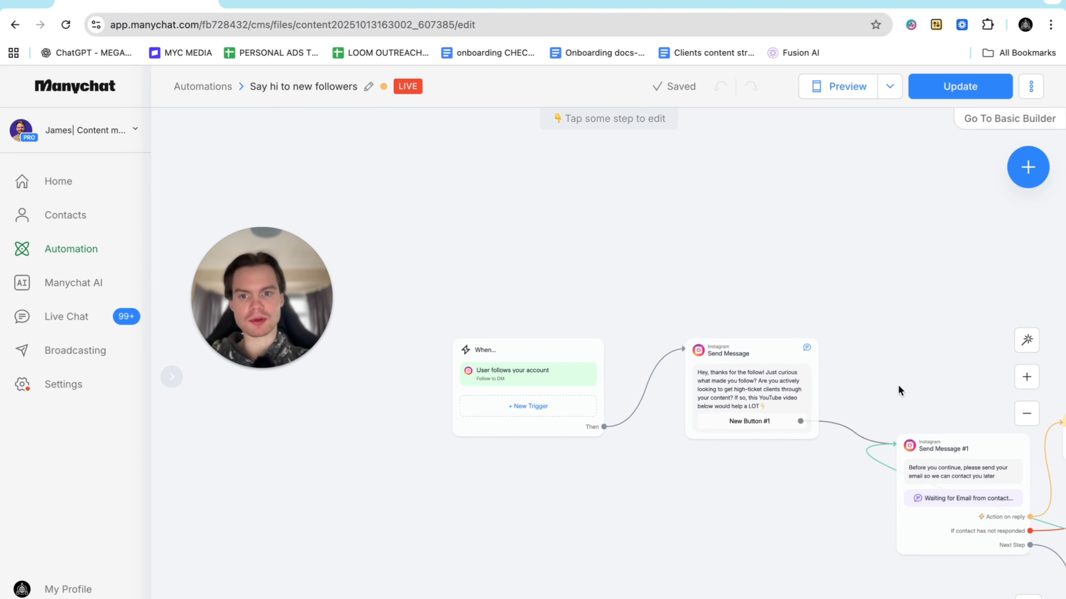
scroll(898, 385, "right", 10)
scroll(608, 407, "down", 4)
scroll(609, 407, "left", 3)
left_click(608, 407)
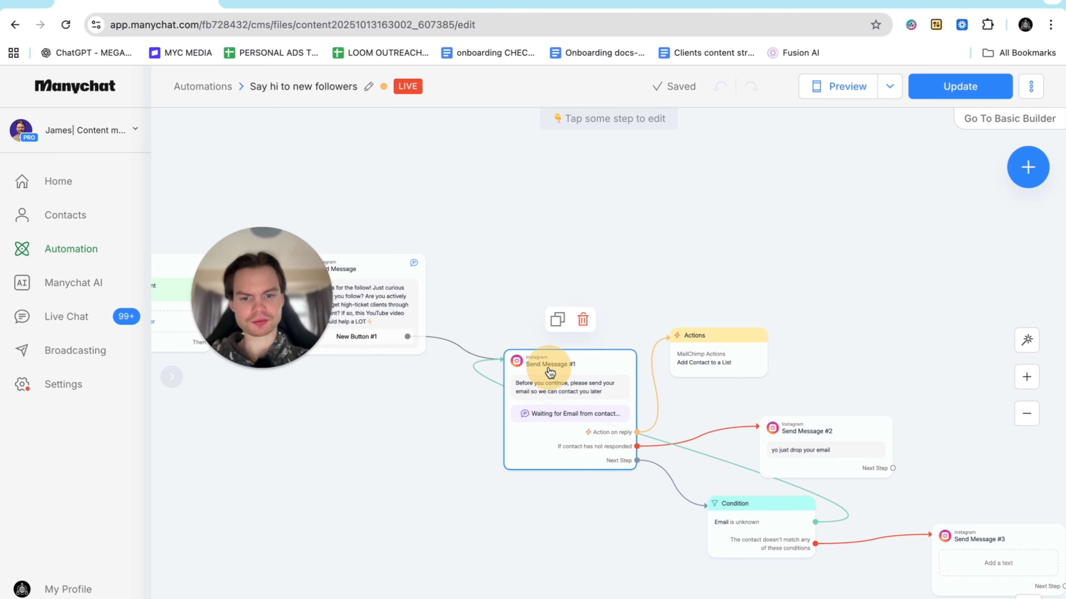
left_click(583, 320)
left_click(684, 154)
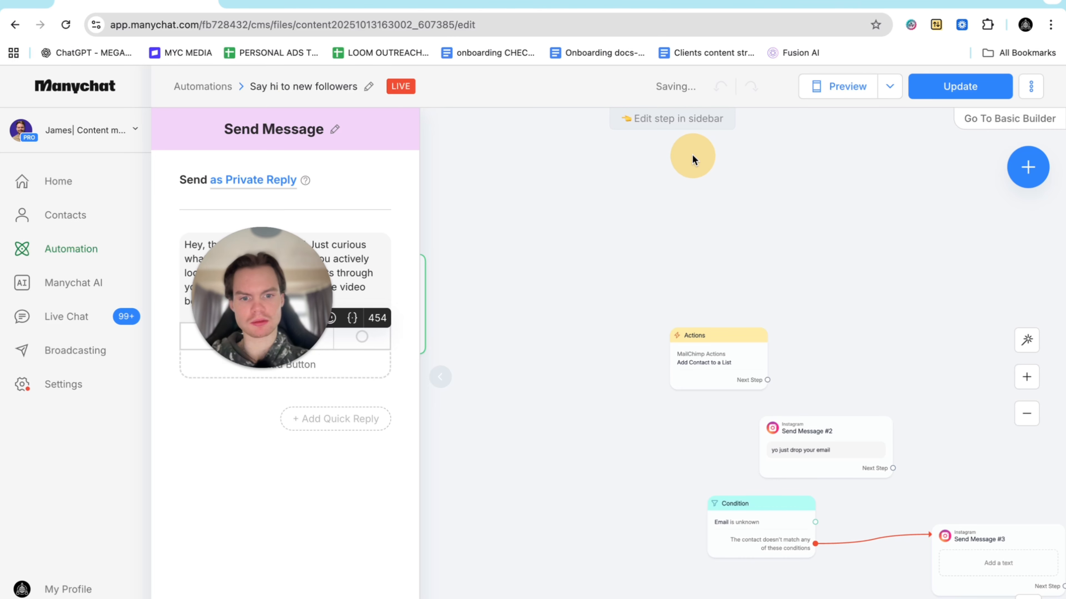
Delete the MailChimp Actions step and the Send Message #2 step reading "yo just drop your email".
left_click(717, 351)
left_click(737, 300)
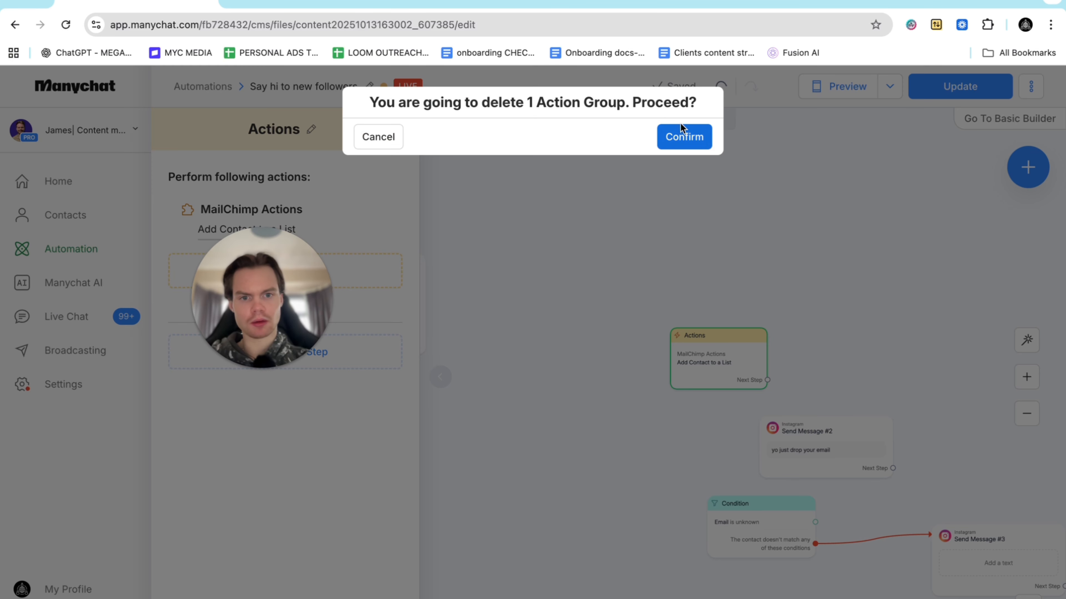
left_click(681, 138)
left_click(802, 442)
left_click(838, 385)
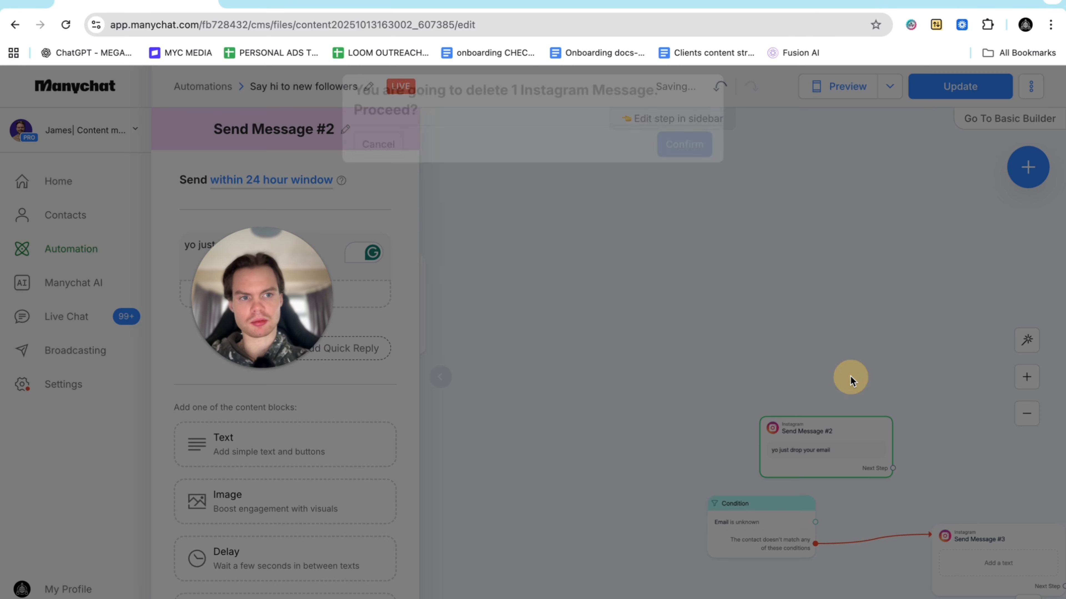
left_click(683, 137)
Change the title of New Button #1 in the Send Message step to "send it".
scroll(594, 299, "left", 7)
scroll(595, 299, "up", 5)
scroll(594, 299, "down", 1)
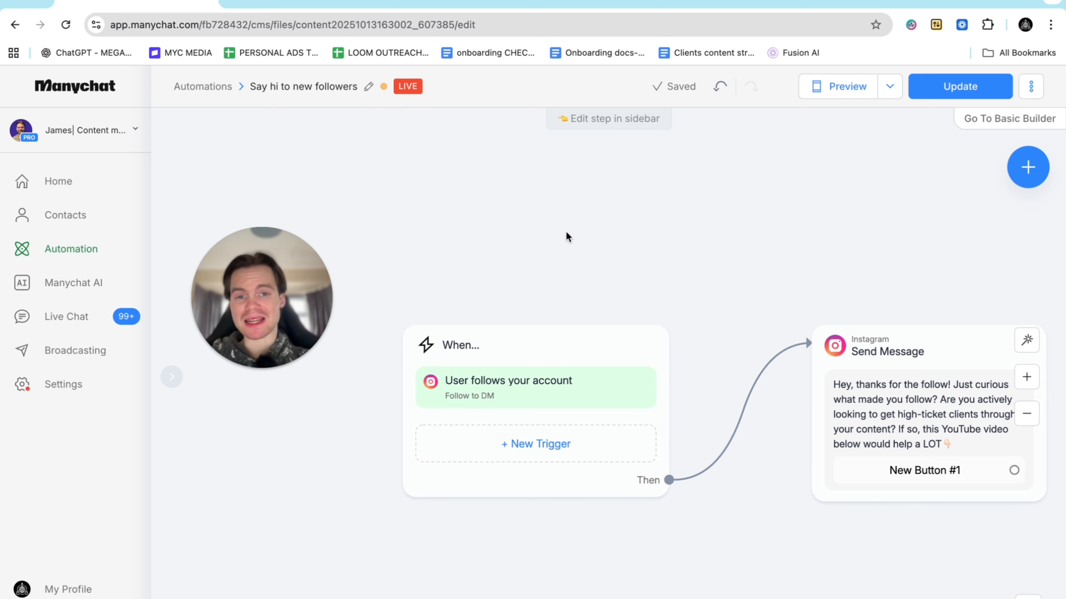
scroll(566, 233, "down", 2)
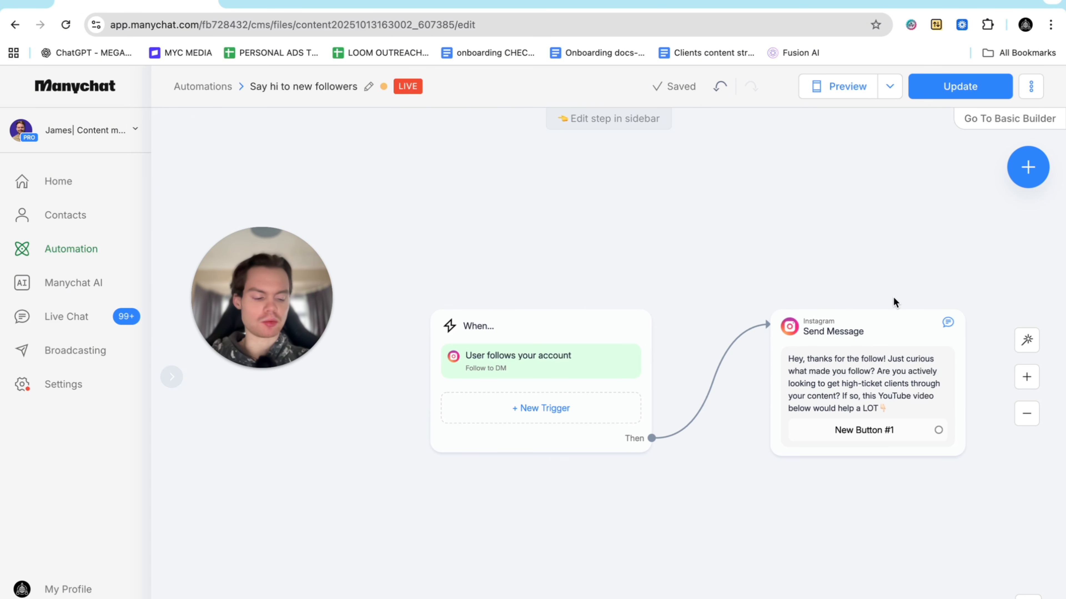
mouse_move(867, 336)
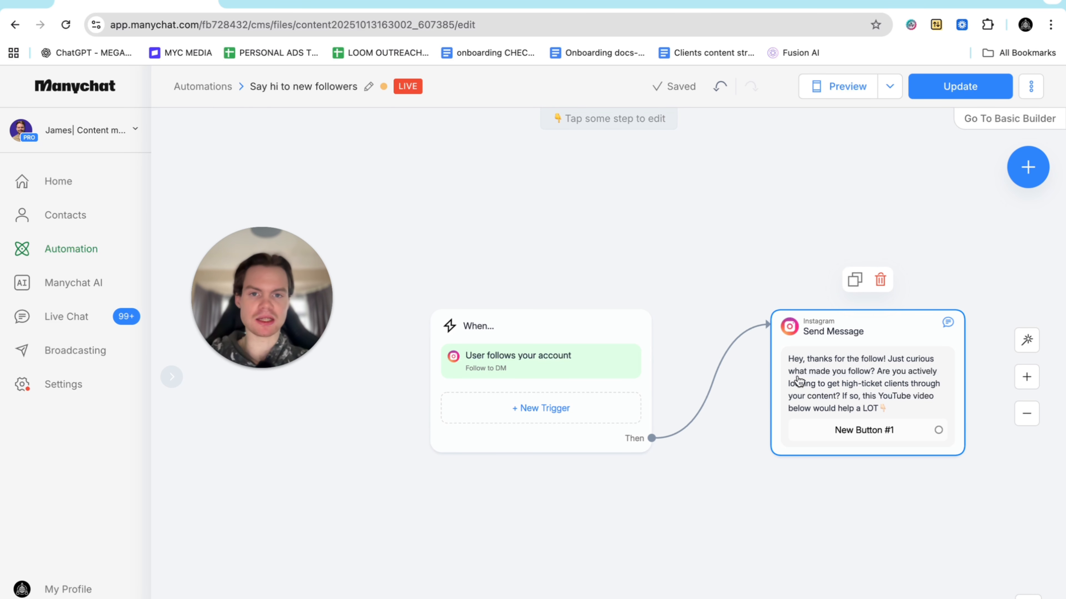
scroll(798, 381, "right", 2)
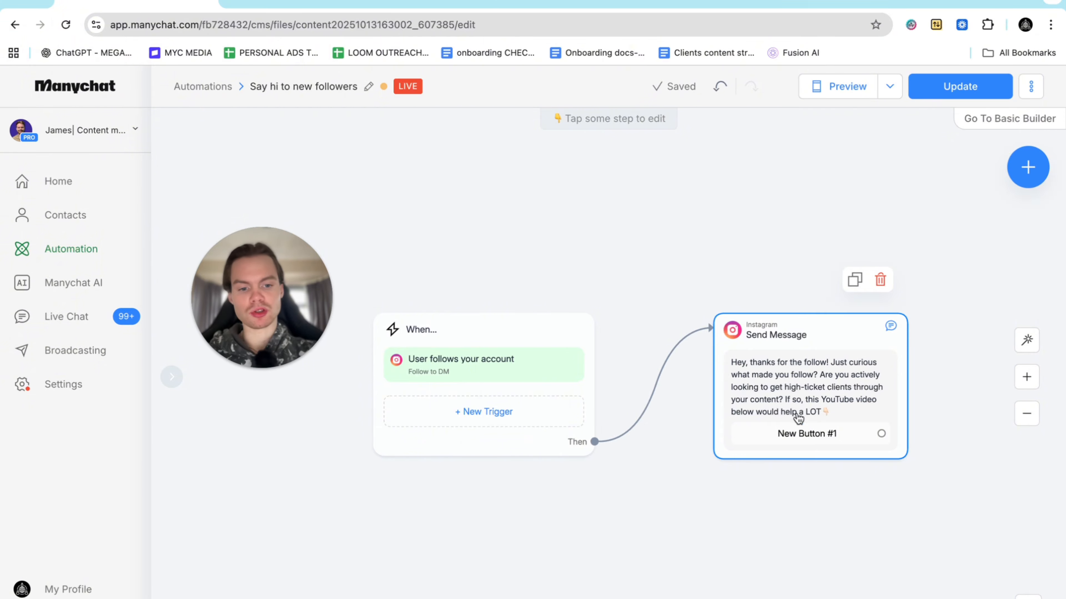
left_click(789, 433)
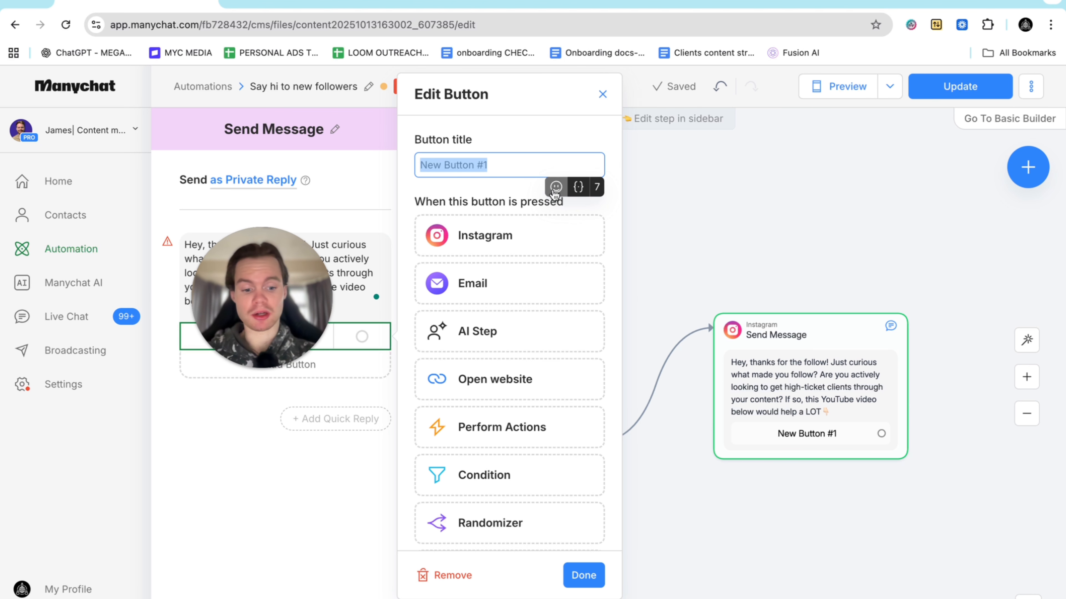
key("BackSpace")
type("send it")
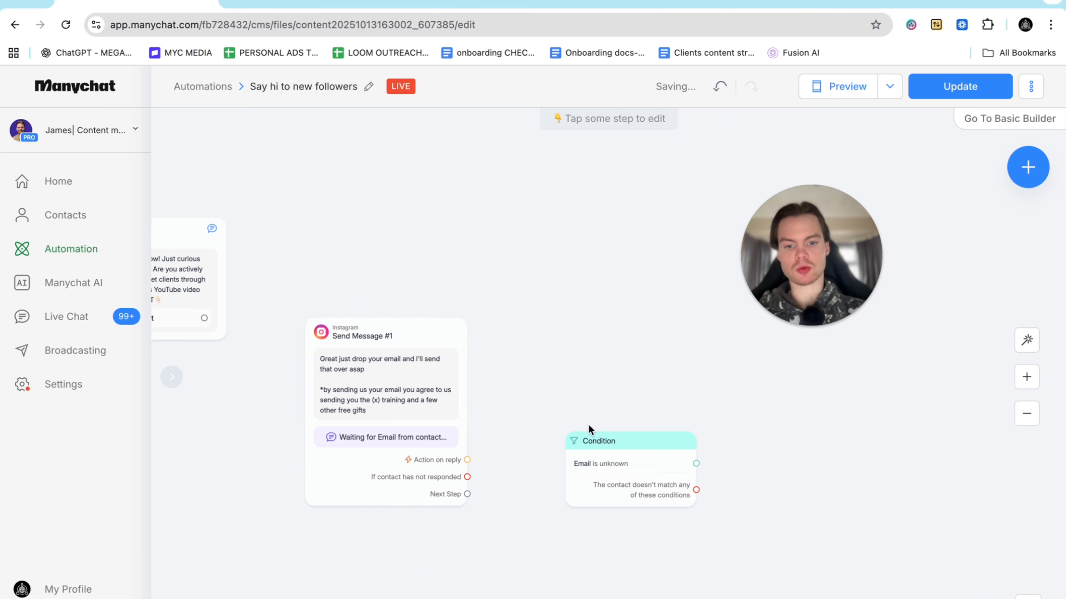
Rearrange the flow so the Condition block sits between the first Send Message block and Send Message #1, with space around it.
left_click(574, 439)
left_click_drag(555, 429, 272, 262)
scroll(272, 261, "left", 3)
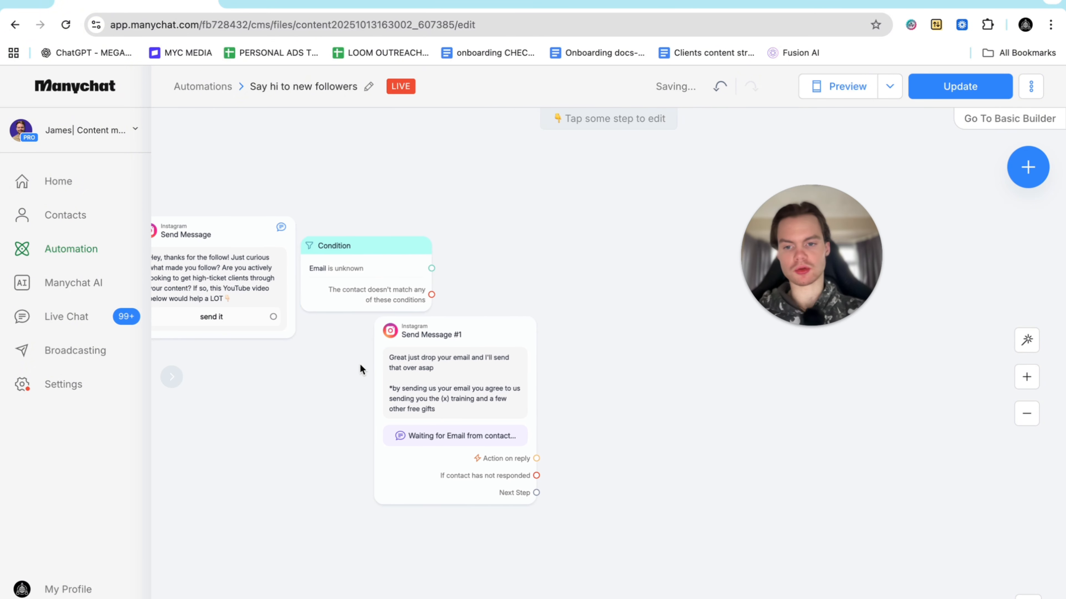
scroll(362, 370, "up", 2)
left_click_drag(499, 434, 749, 493)
left_click_drag(443, 349, 537, 353)
scroll(259, 375, "up", 3)
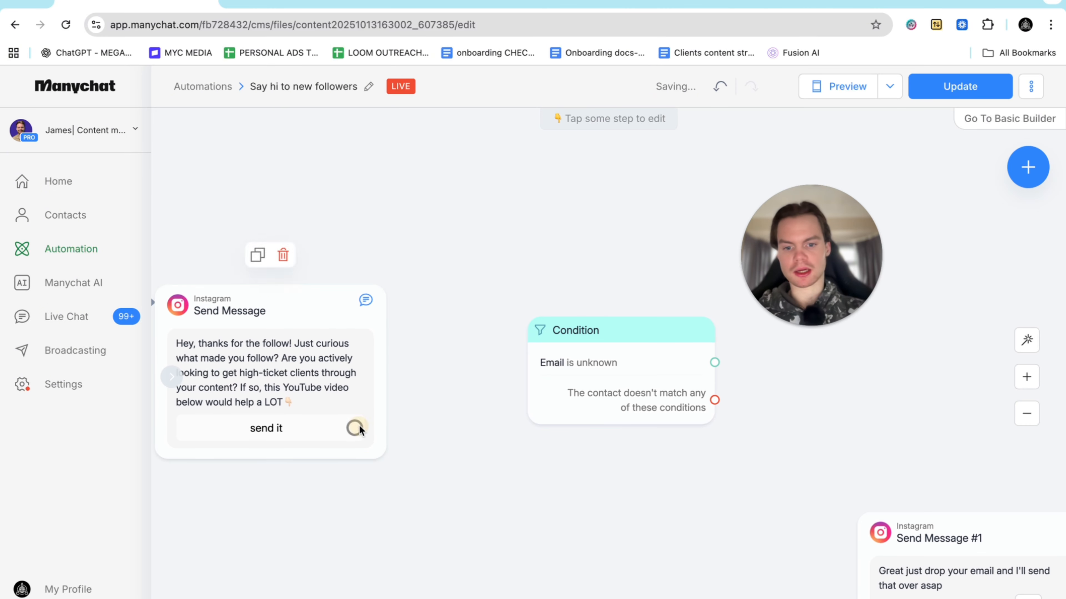
Connect the "send it" button to the Condition step and check the condition's settings.
left_click_drag(355, 427, 544, 376)
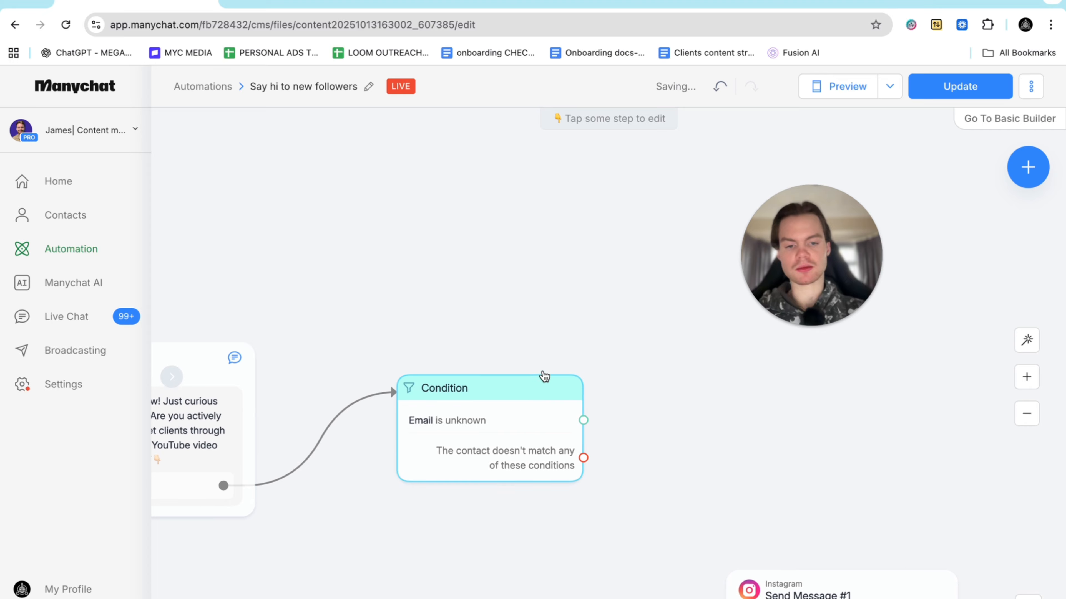
left_click(486, 405)
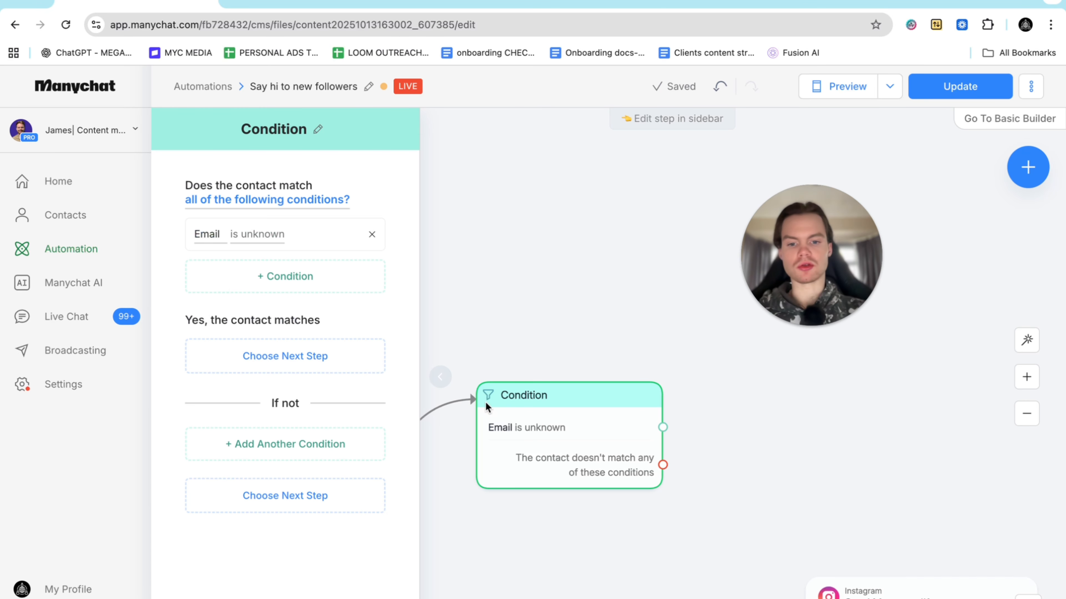
left_click(566, 326)
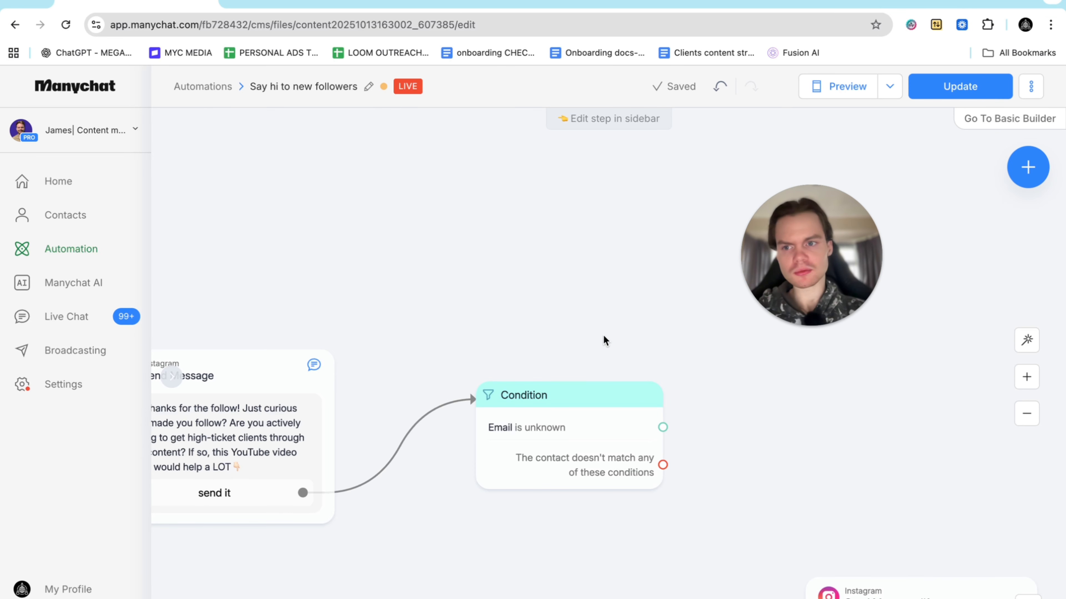
Remove the "send it" button from the first Send Message step.
scroll(603, 334, "down", 1)
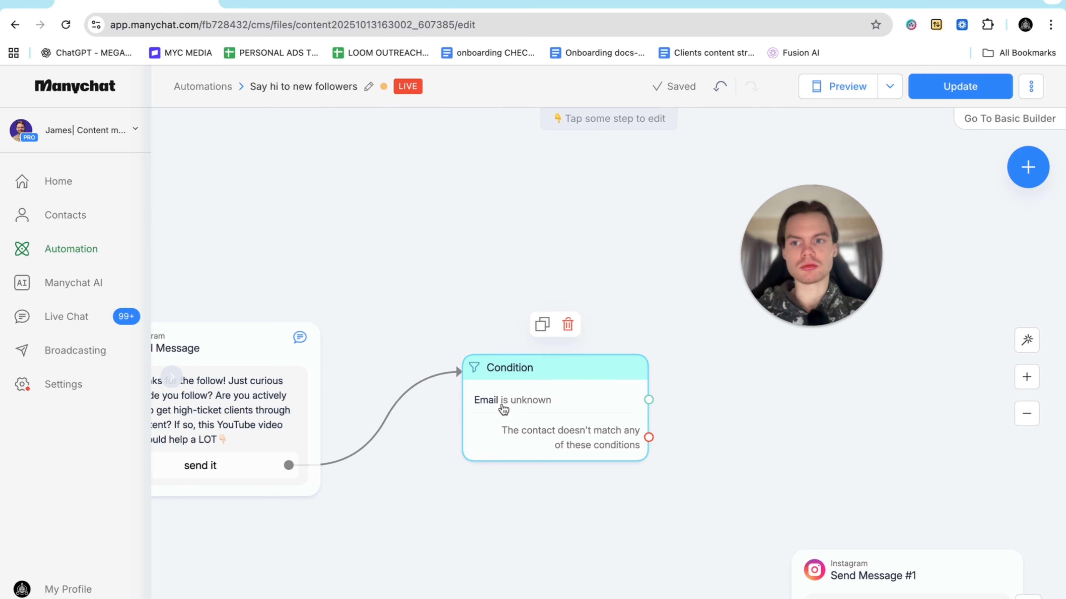
scroll(504, 410, "right", 5)
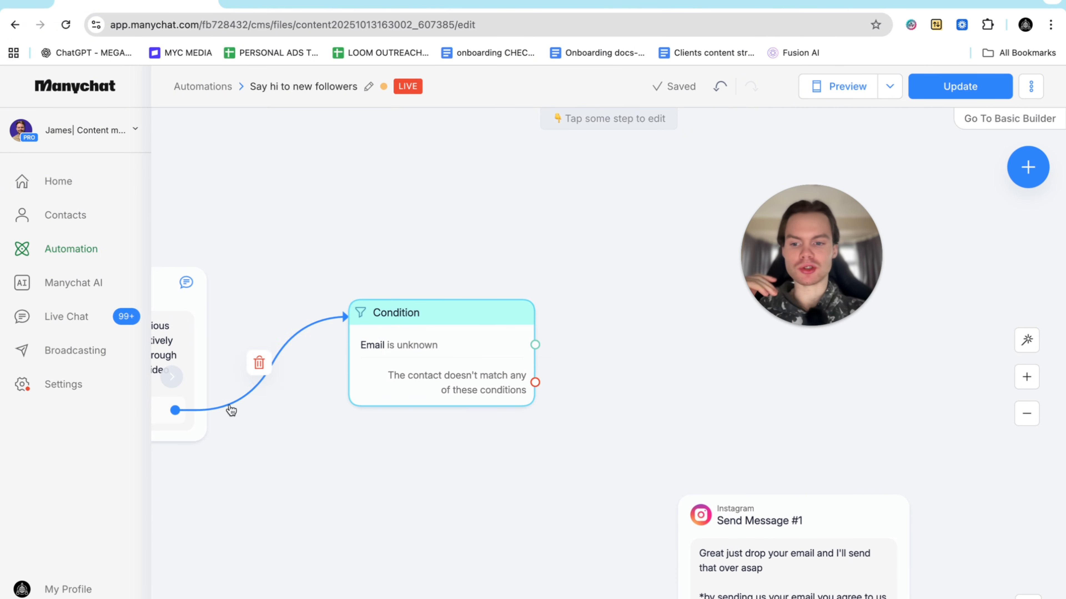
left_click(177, 300)
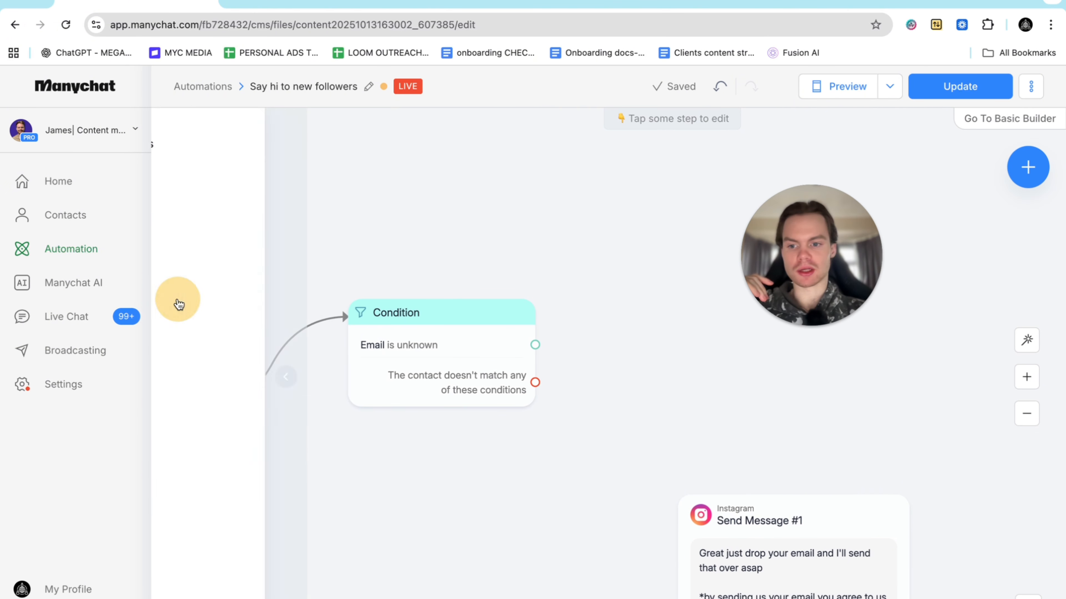
left_click(474, 209)
scroll(474, 209, "left", 5)
left_click(281, 295)
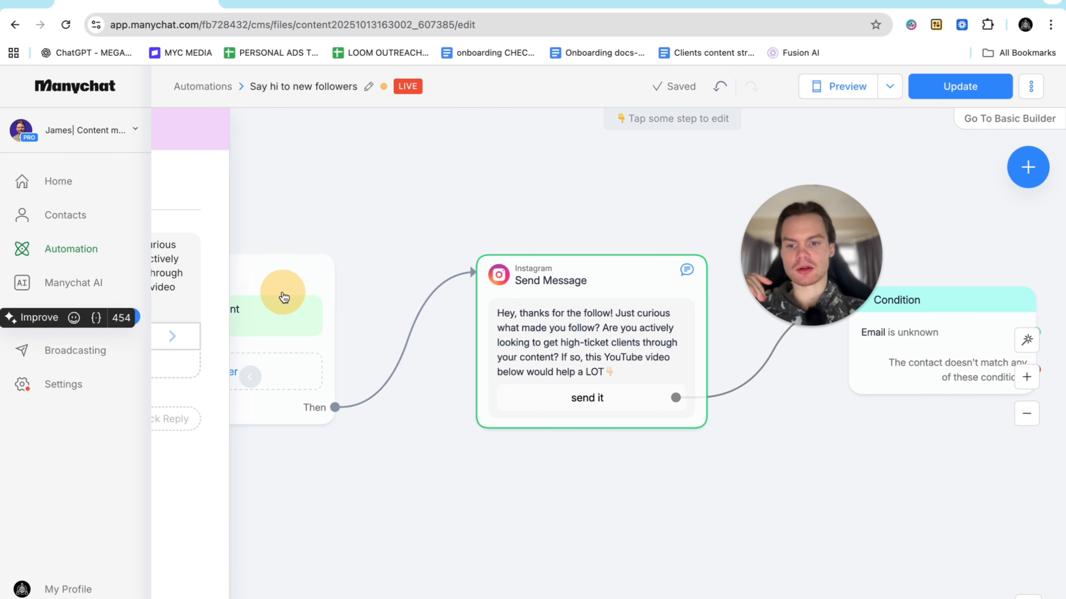
left_click(280, 338)
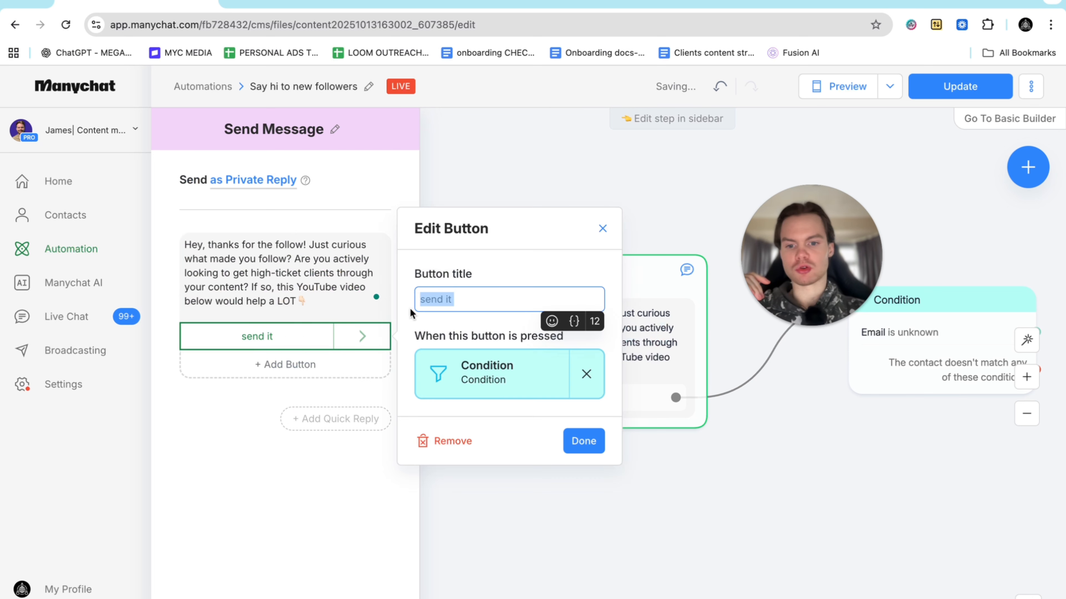
left_click(442, 447)
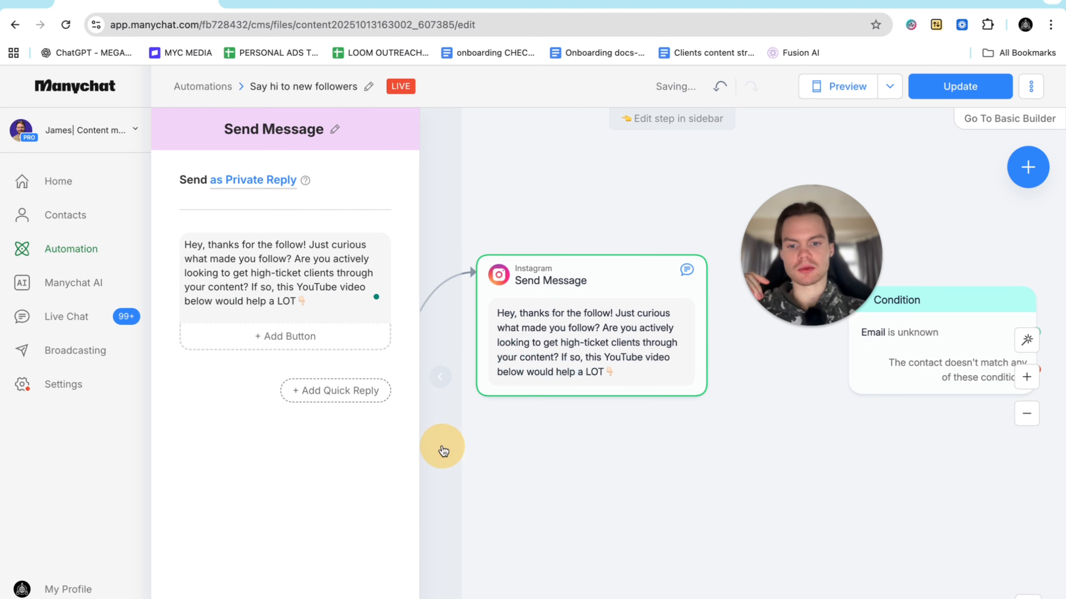
Add a button titled "send it" to the first Send Message step and have it lead to a new Condition step.
left_click(317, 336)
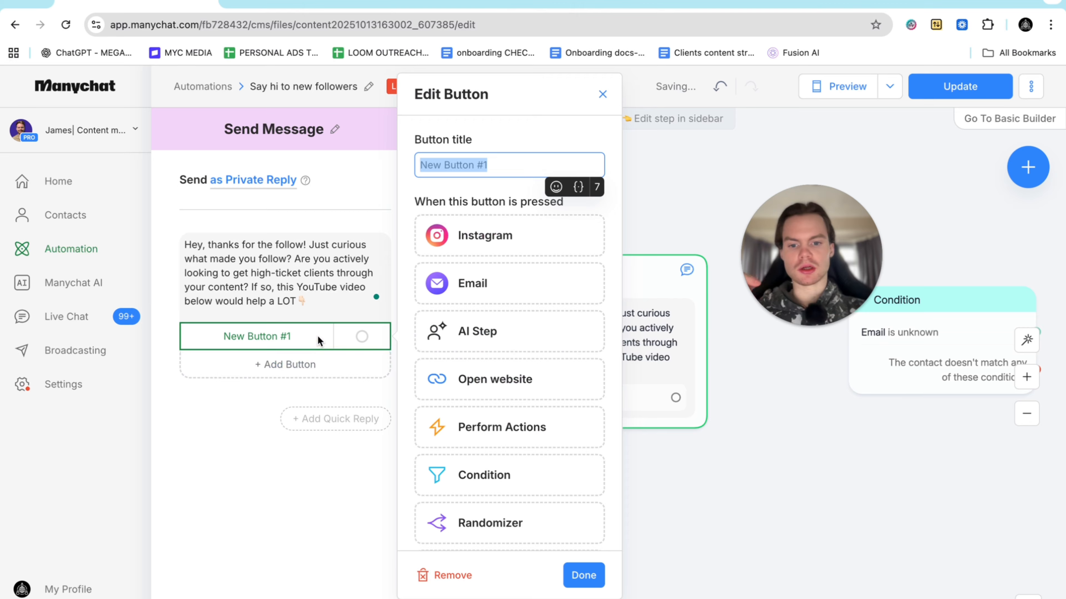
type("send ")
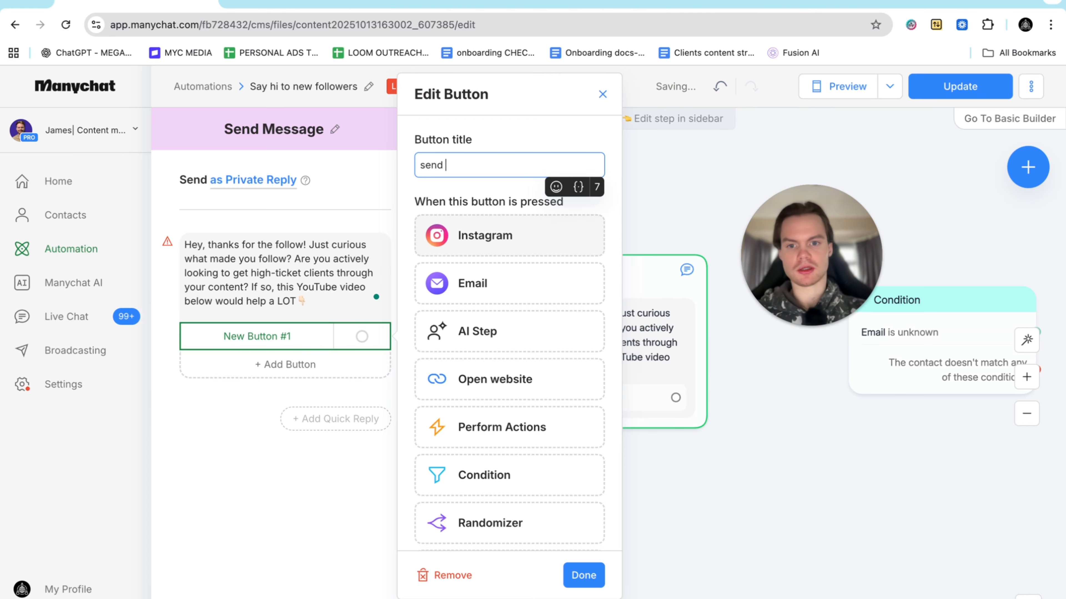
type("it")
left_click(535, 475)
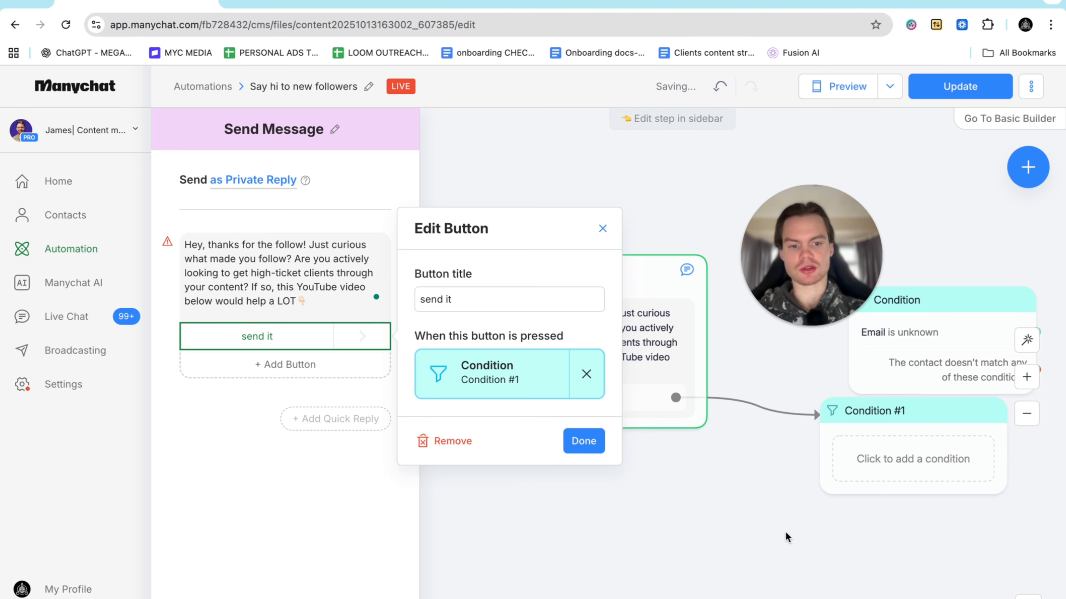
left_click(739, 531)
Delete the old unconnected Condition step and set Condition #1 to match contacts whose Email is unknown.
left_click(939, 330)
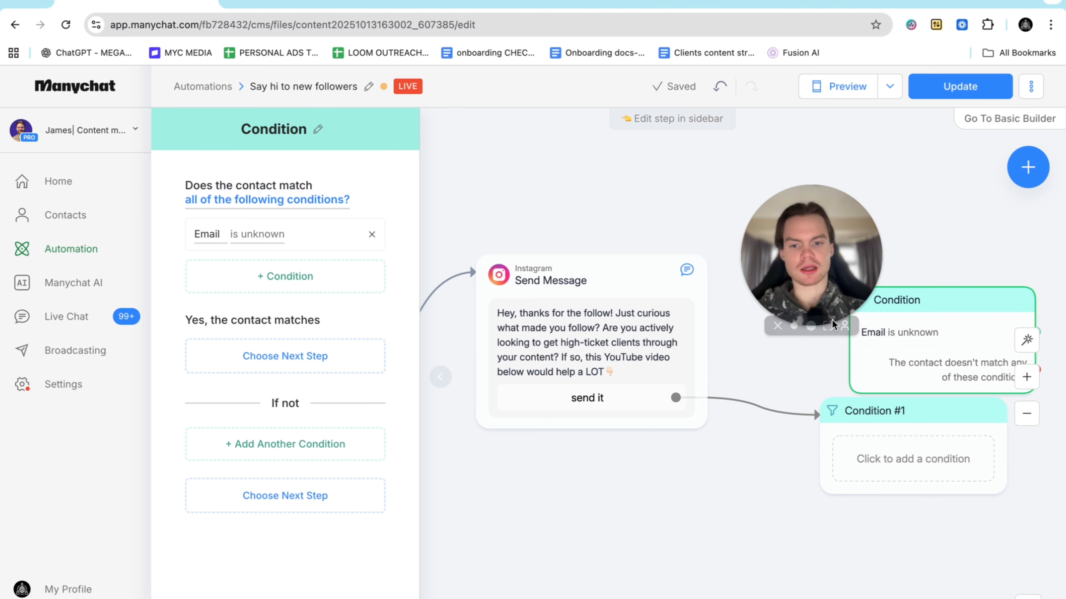
left_click(955, 256)
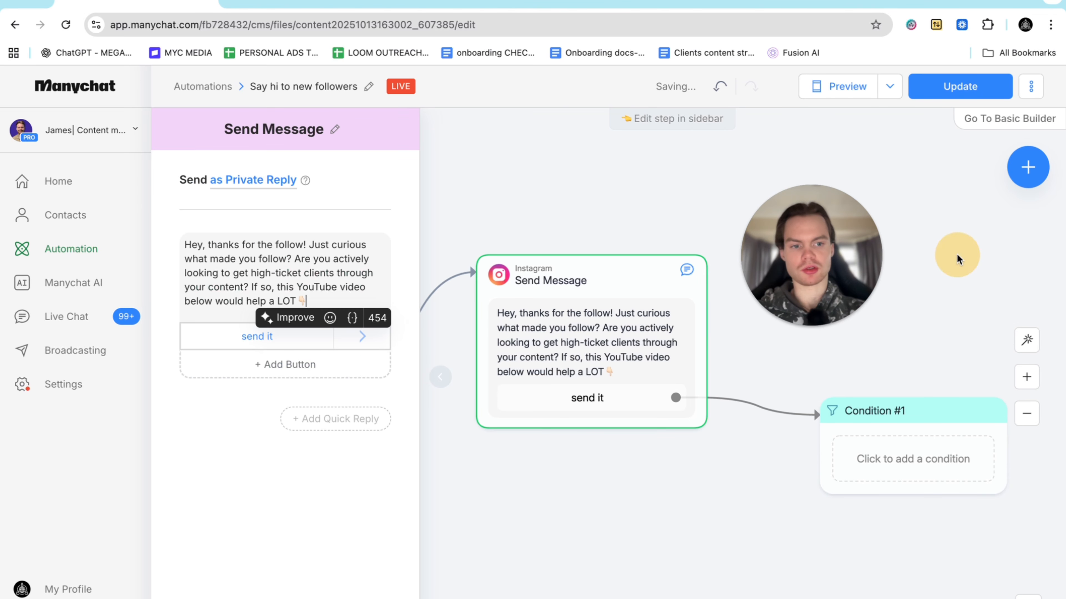
left_click(916, 439)
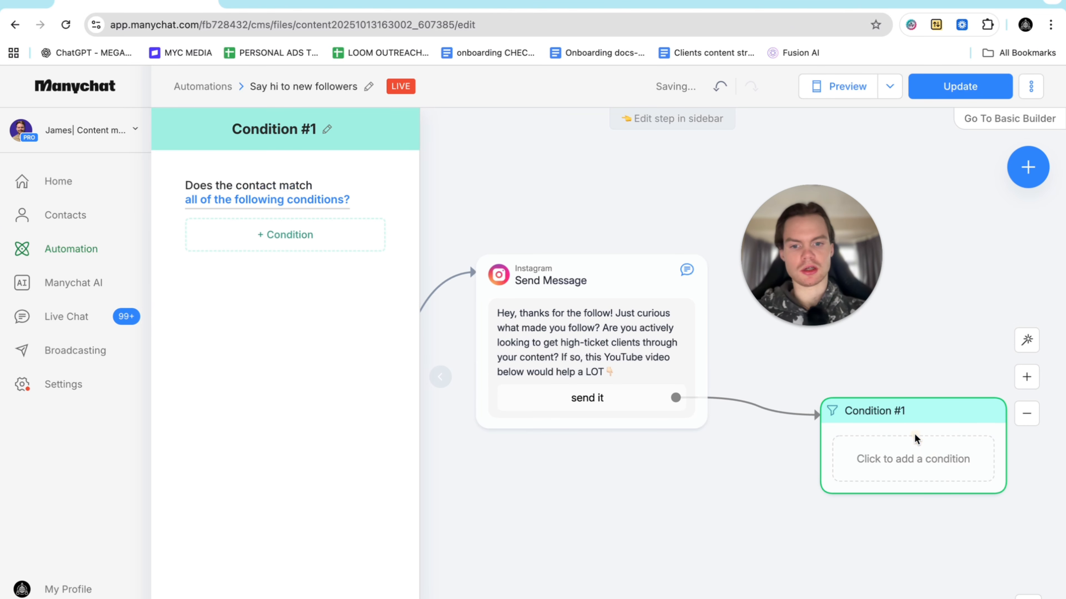
left_click(281, 237)
left_click(385, 357)
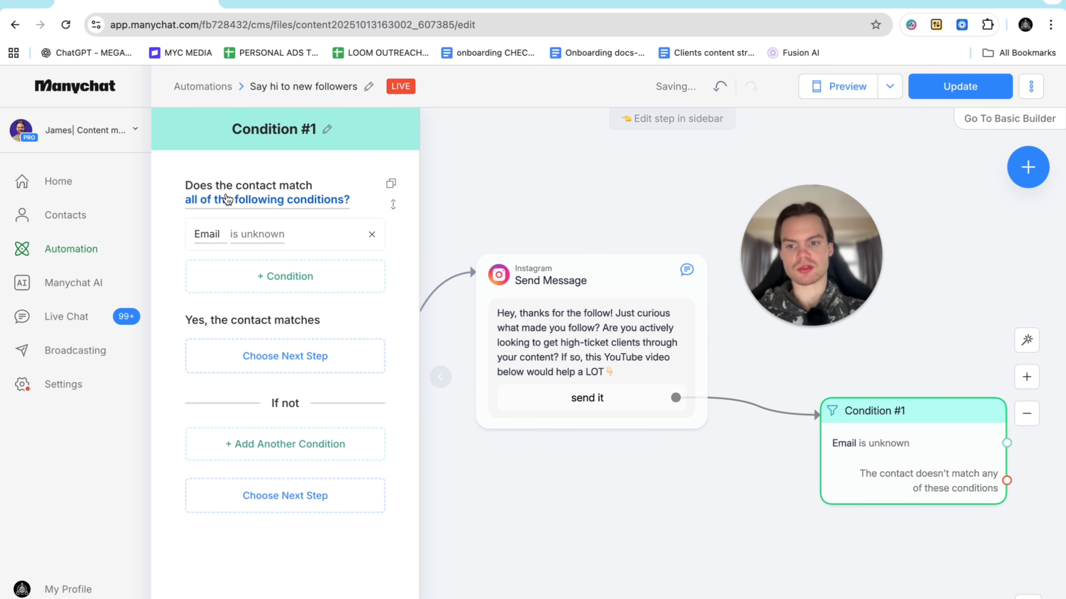
left_click(579, 501)
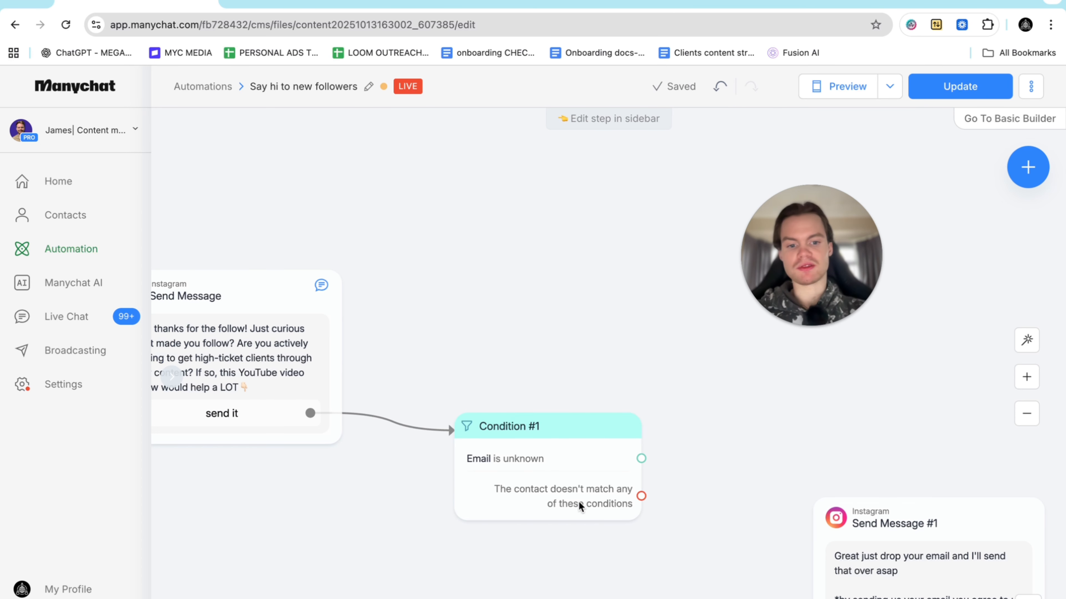
Copy the email request text from Send Message #1 and delete that message step.
left_click_drag(838, 335, 630, 317)
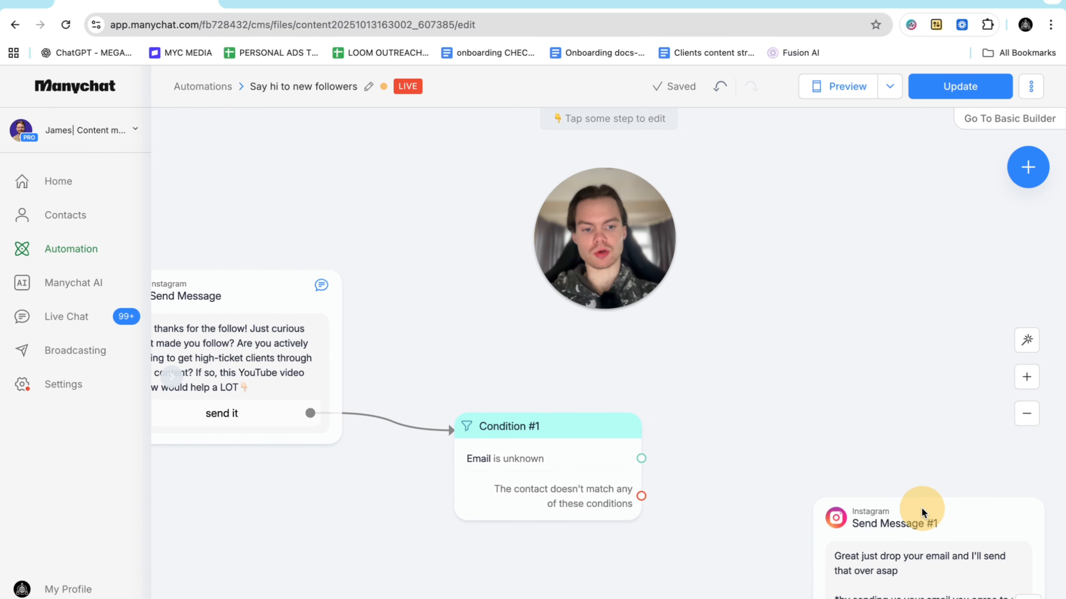
left_click_drag(915, 513, 872, 360)
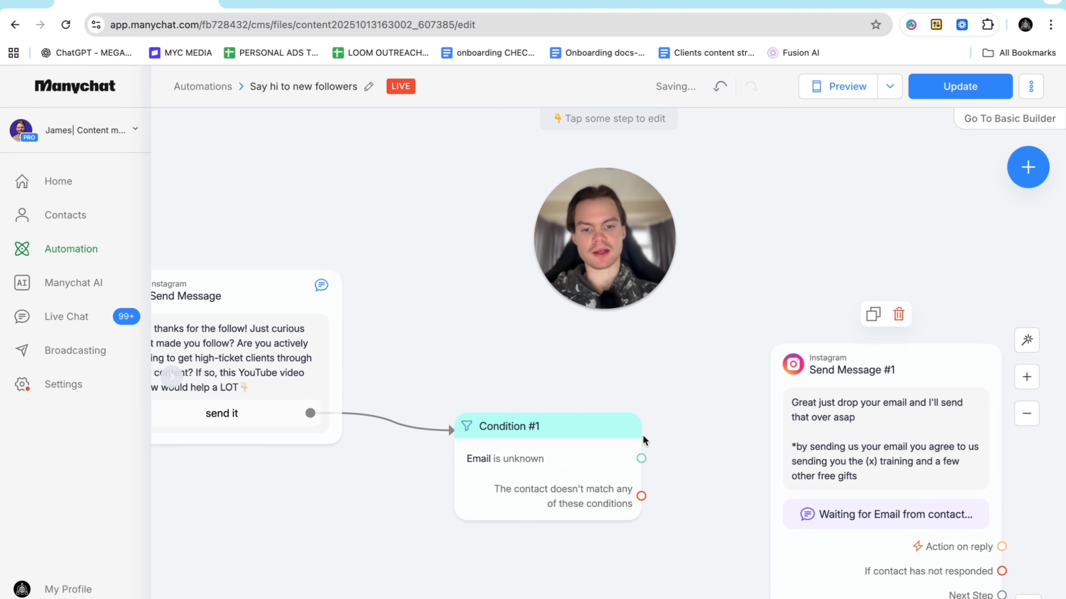
left_click(846, 373)
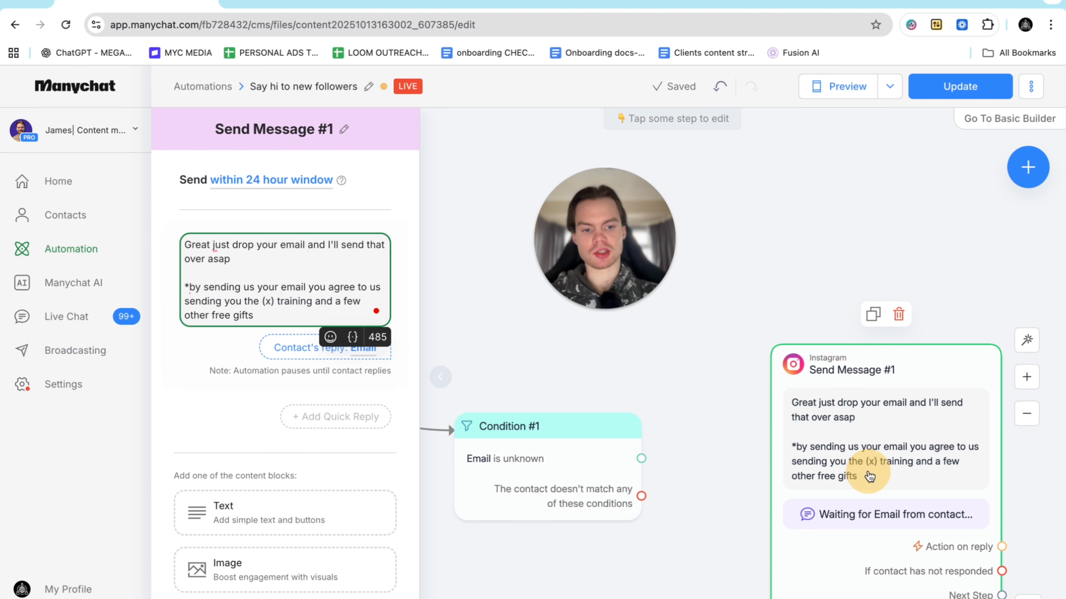
left_click_drag(277, 312, 185, 243)
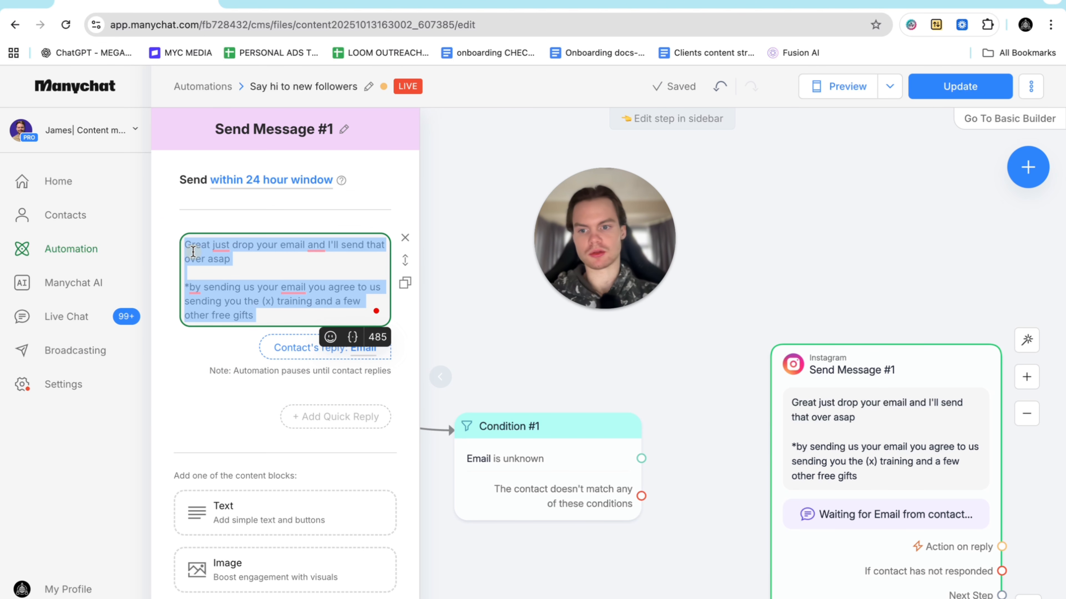
right_click(191, 247)
left_click(544, 157)
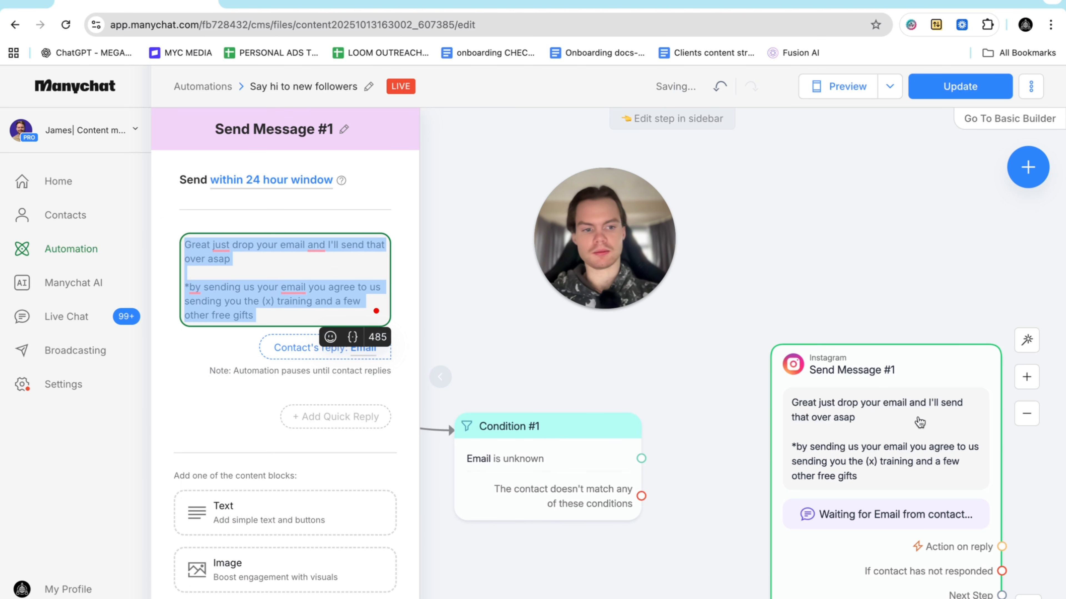
mouse_move(962, 432)
left_click(895, 311)
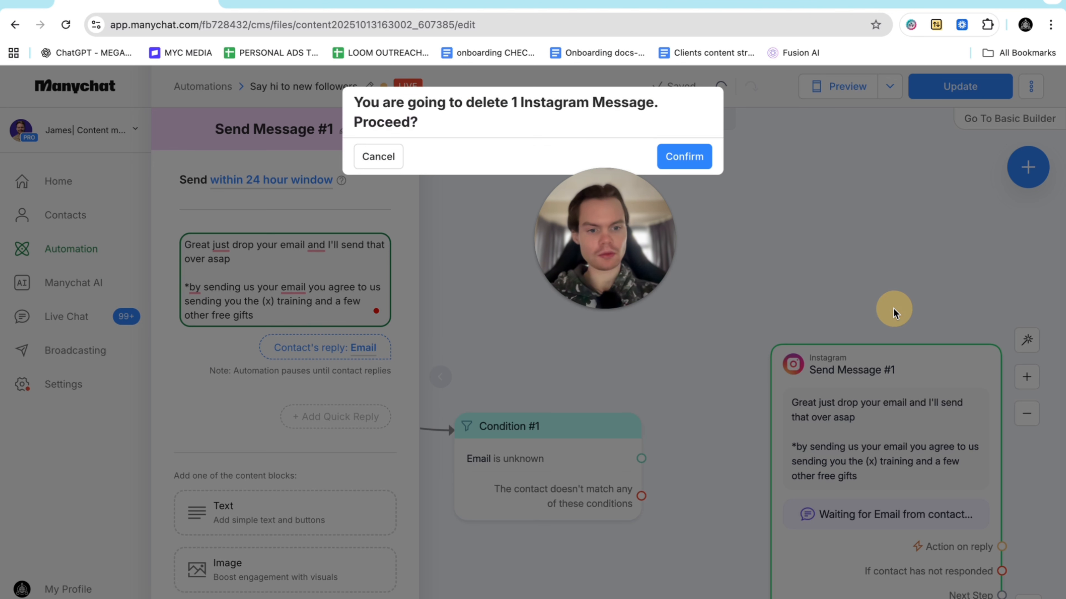
left_click(683, 157)
Connect Condition #1's "Email is unknown" branch to a new Instagram message and paste the copied "Great just drop your email" text into it.
left_click_drag(642, 462, 816, 325)
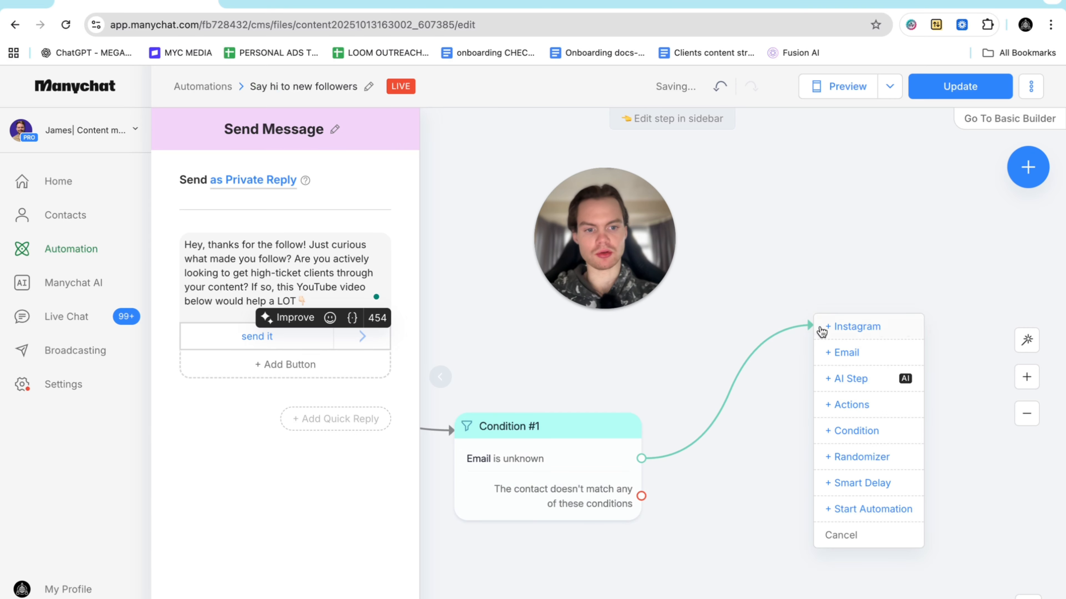
left_click(835, 329)
left_click(221, 243)
right_click(221, 243)
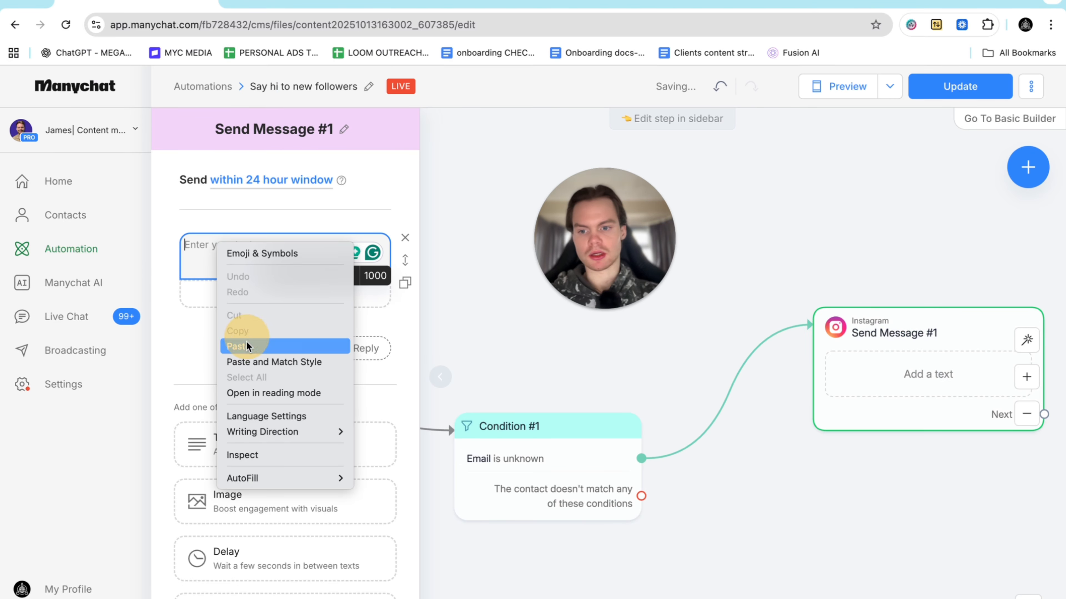
left_click(241, 363)
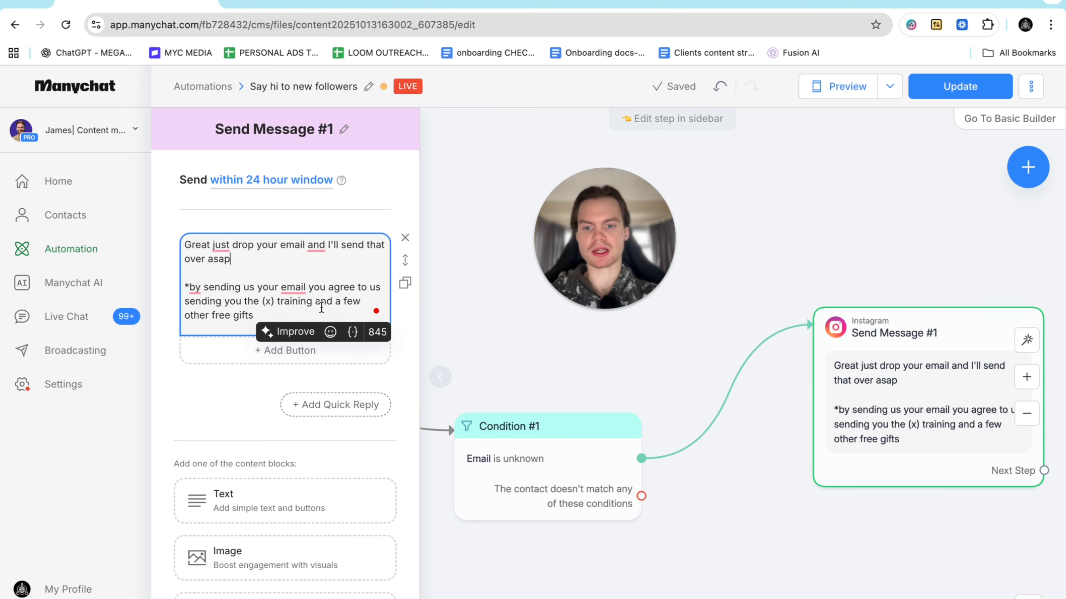
Add a Data Collection block to Send Message #1 with the copied email request text as its question.
scroll(251, 507, "down", 3)
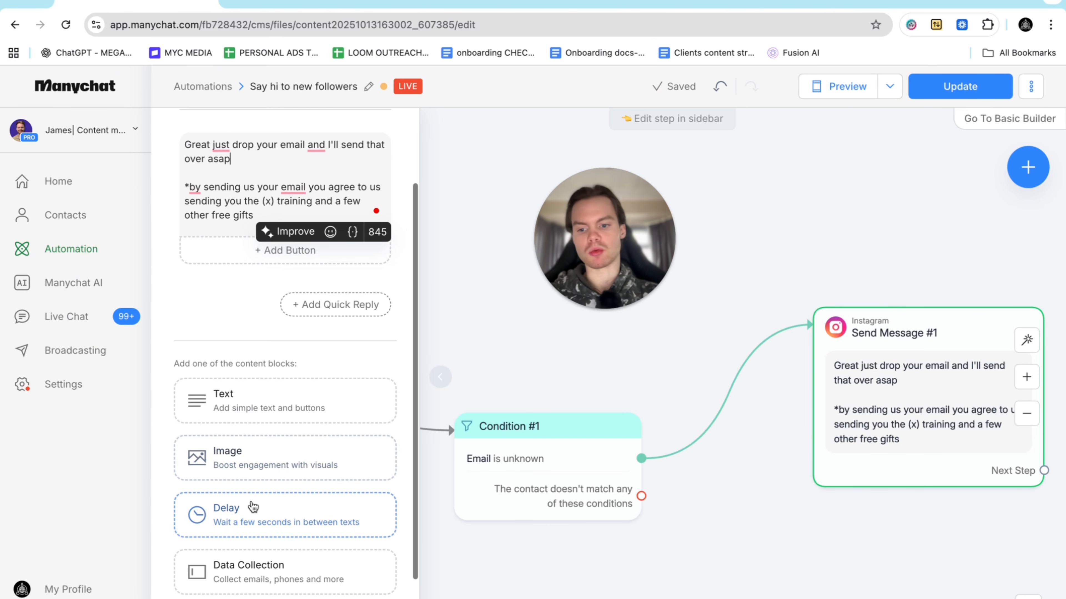
left_click(237, 575)
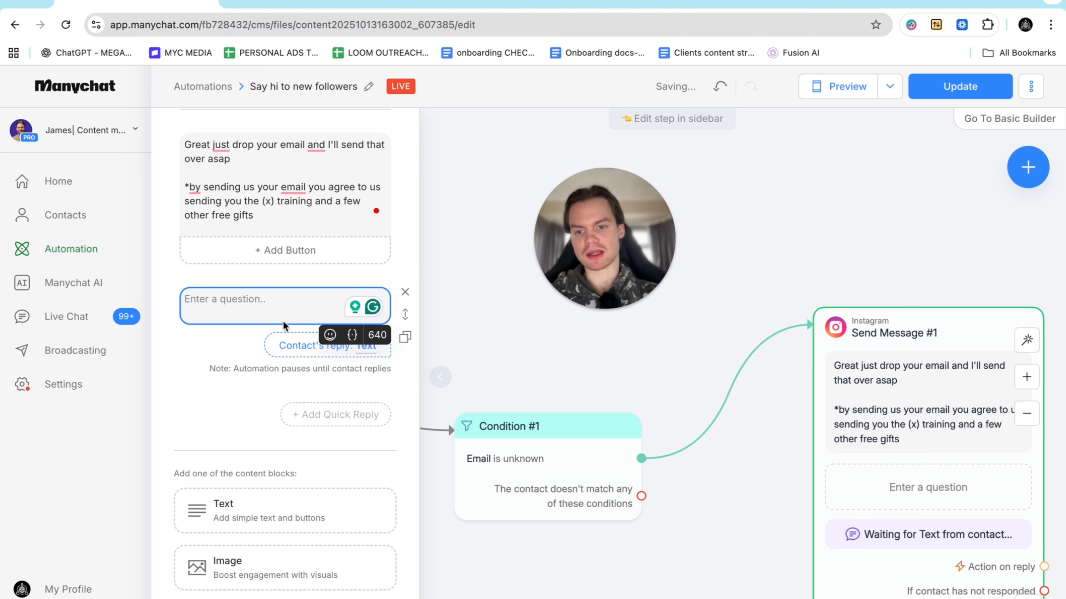
right_click(220, 298)
left_click(238, 406)
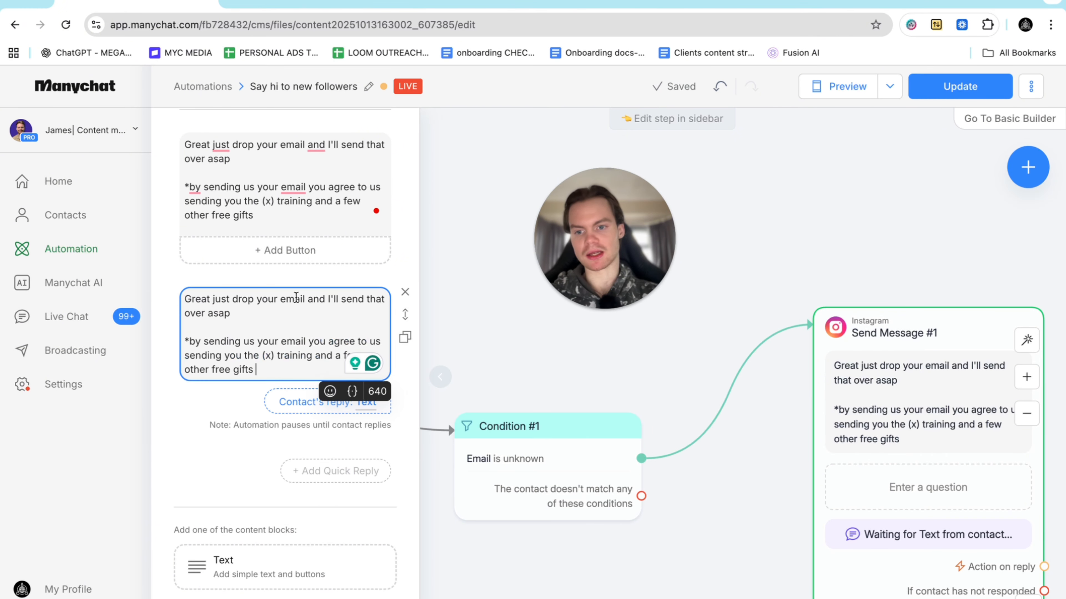
Delete the duplicate plain text block above the Data Collection question in Send Message #1.
scroll(326, 281, "up", 2)
left_click(405, 237)
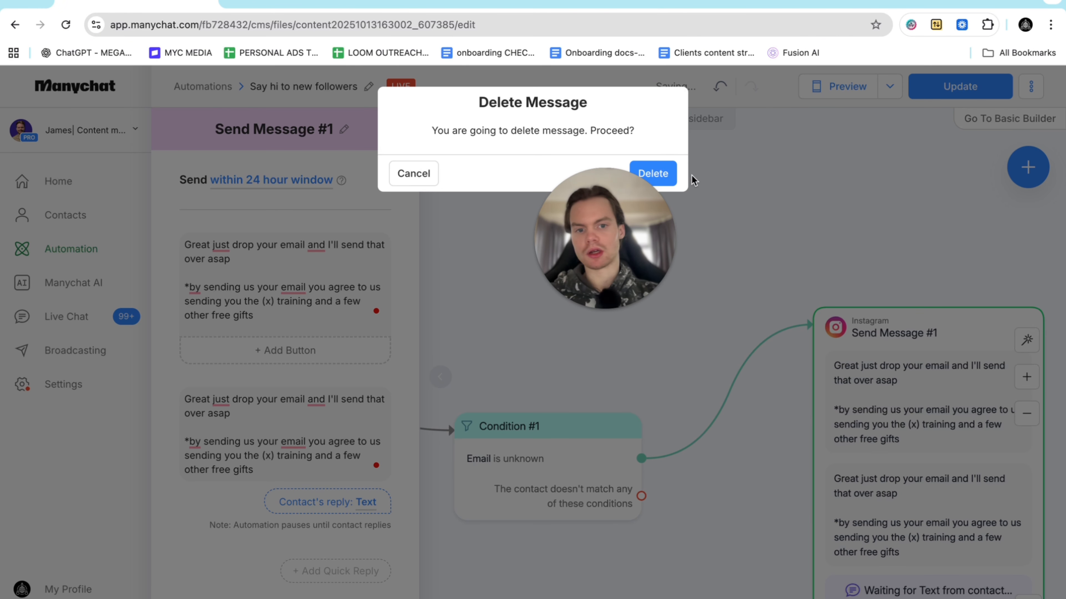
left_click(655, 172)
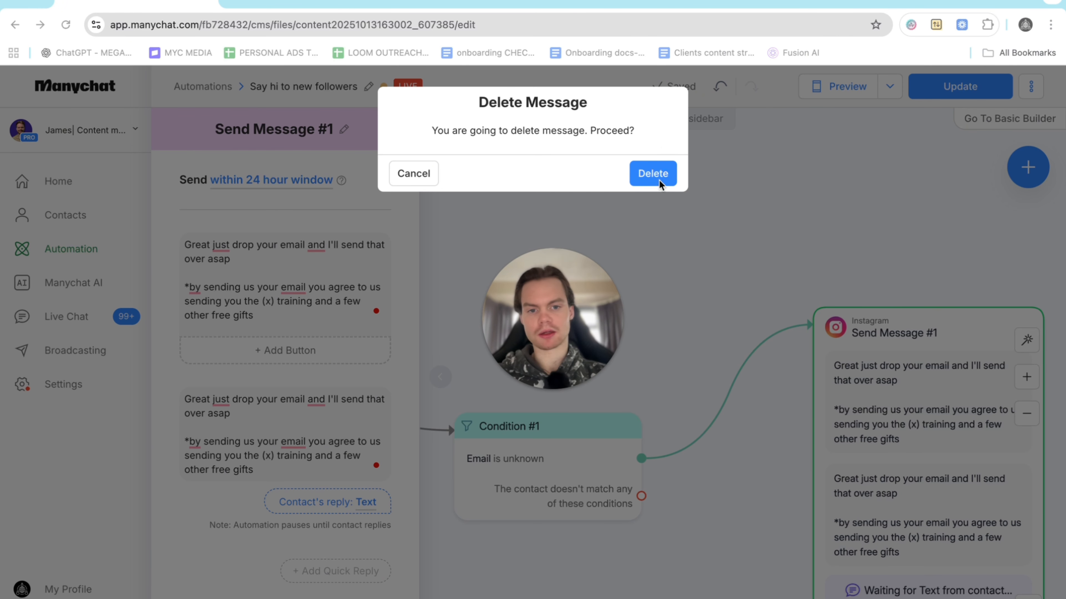
left_click(659, 175)
Set the Data Collection reply type to Email and clear its "Skip" button text.
left_click(325, 347)
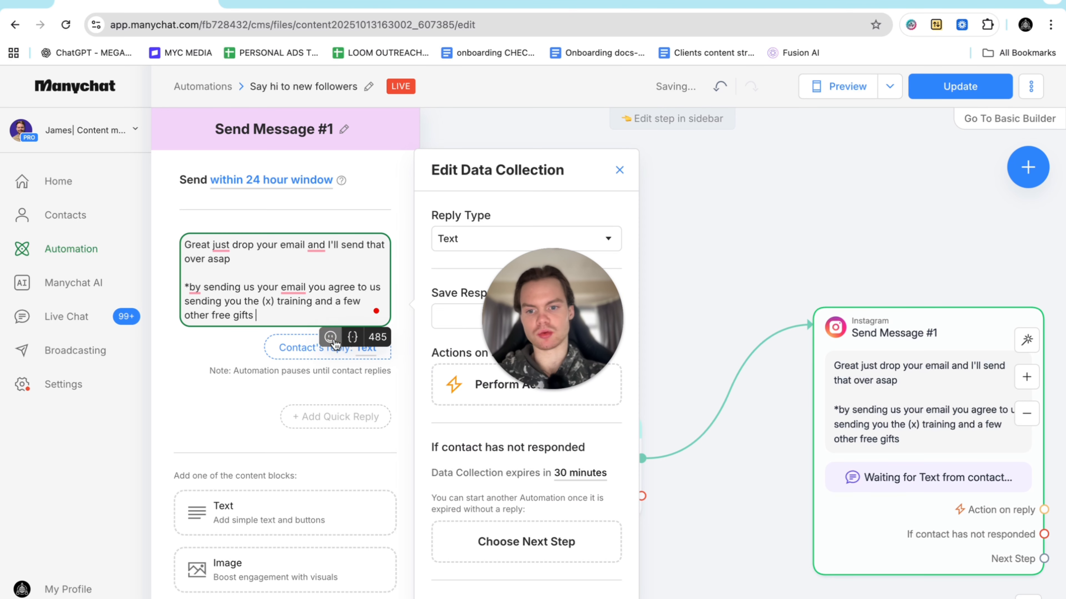
left_click(578, 241)
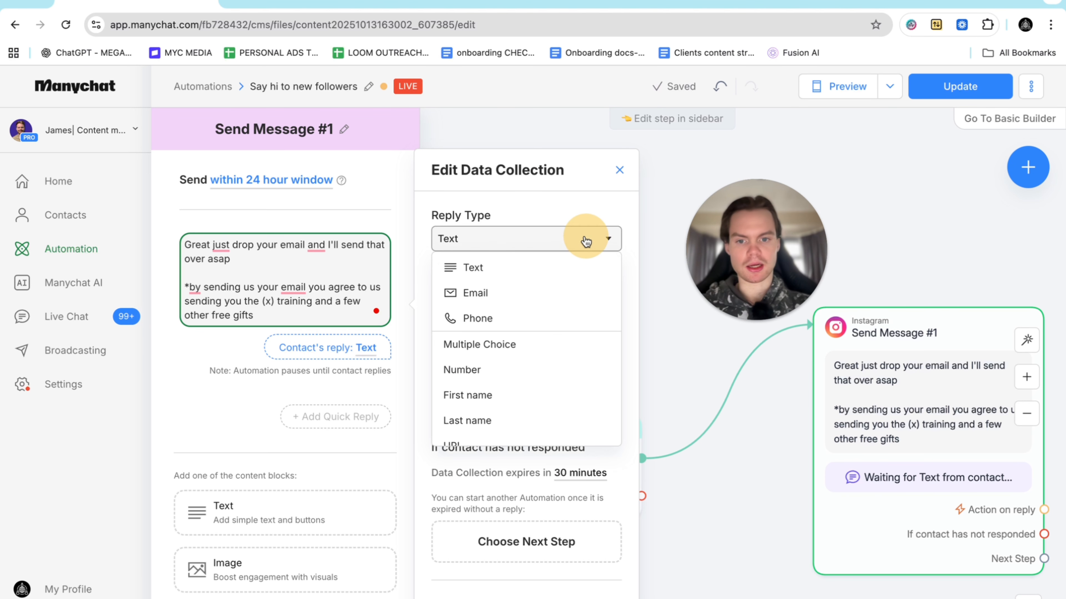
left_click(473, 293)
scroll(511, 425, "down", 5)
double_click(451, 564)
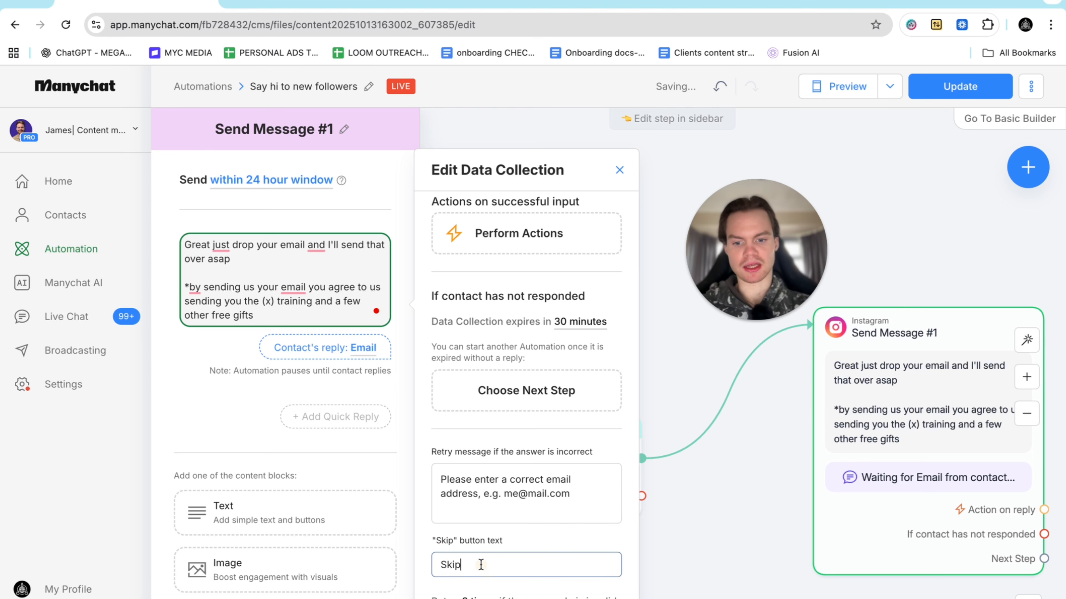
key("BackSpace")
left_click(213, 400)
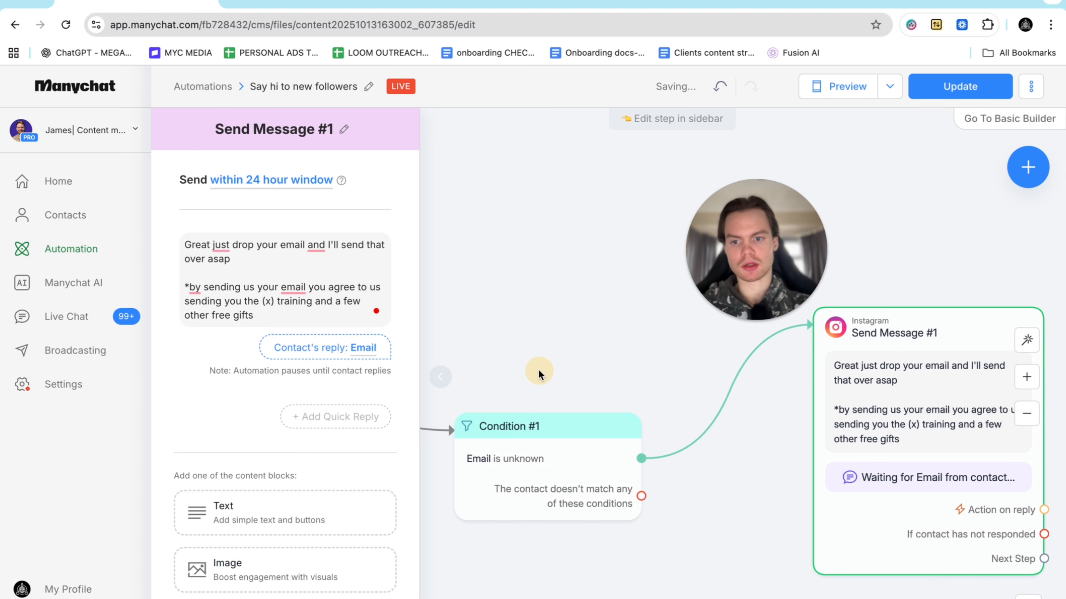
left_click_drag(764, 280, 623, 256)
scroll(785, 362, "right", 5)
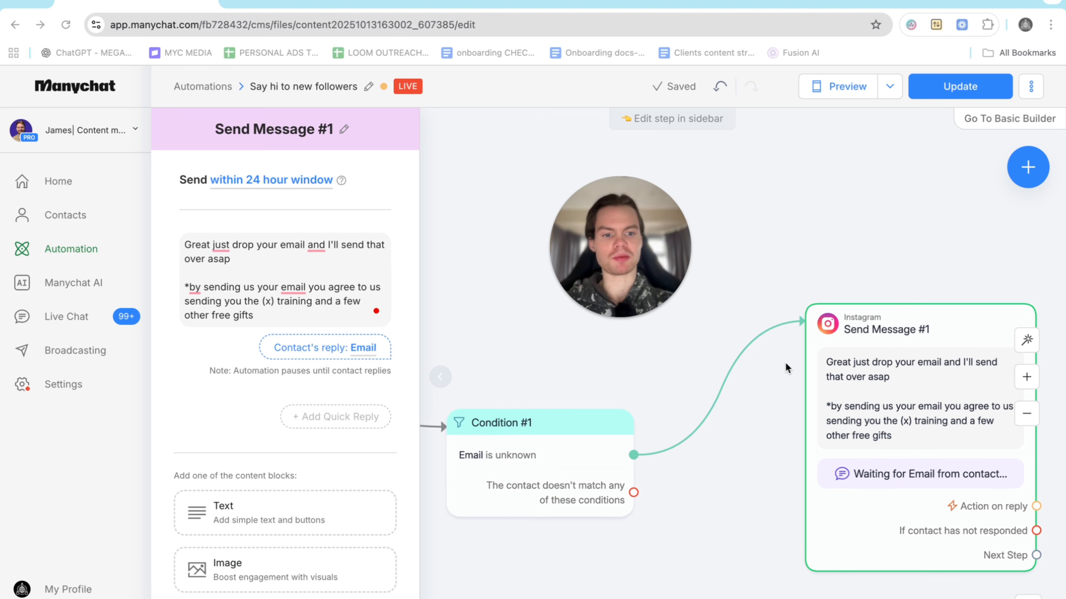
scroll(525, 450, "left", 5)
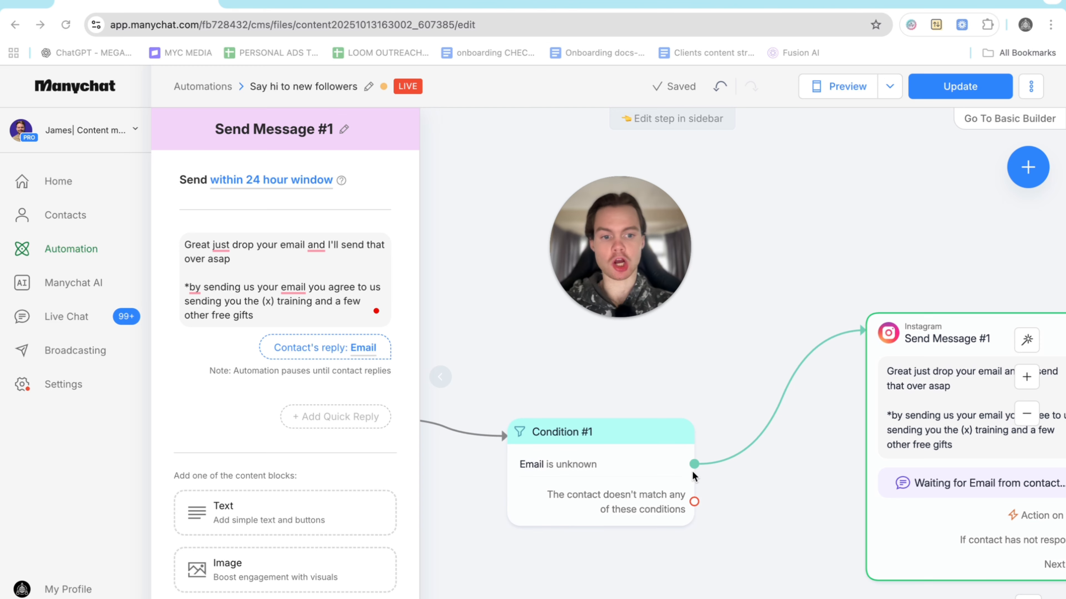
scroll(693, 476, "right", 5)
scroll(693, 477, "right", 2)
scroll(694, 476, "down", 3)
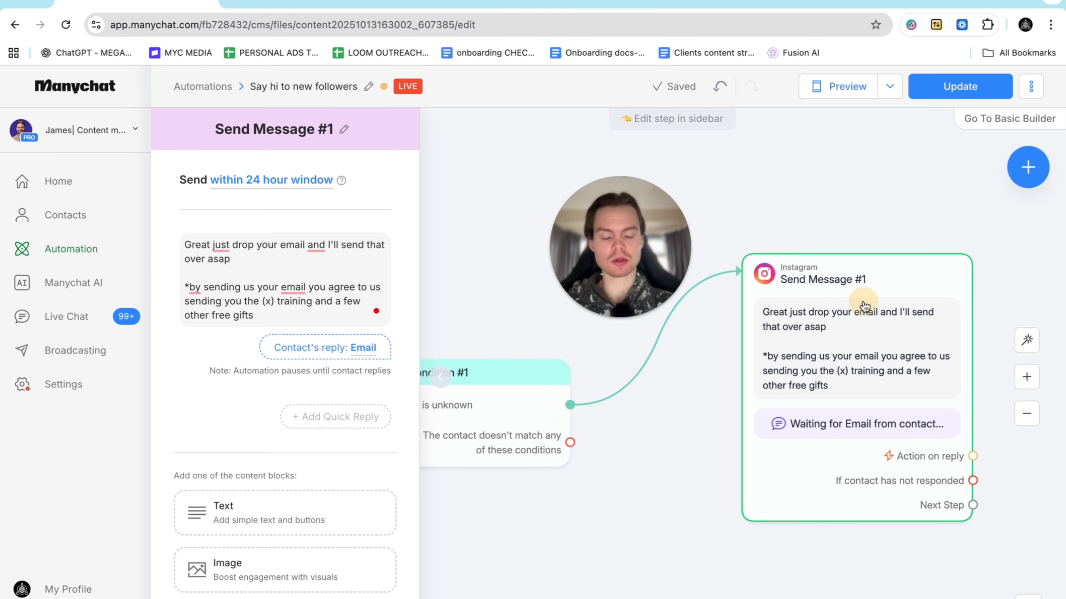
Connect Condition #1's non-matching branch to a new Instagram message with the text "Great here's the free training".
left_click(904, 221)
left_click_drag(880, 280, 954, 173)
scroll(642, 428, "left", 4)
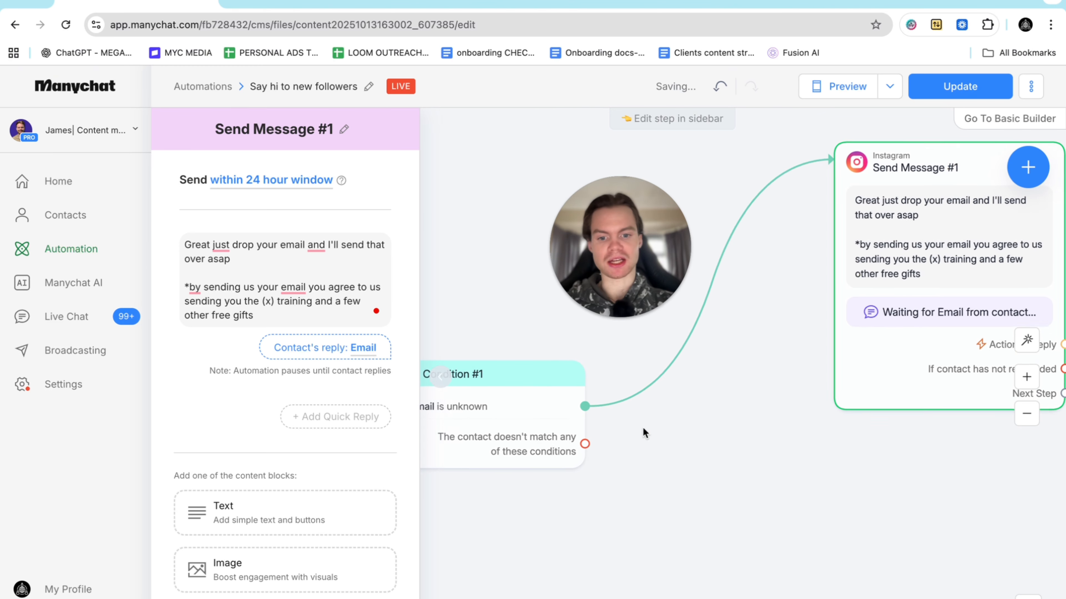
scroll(643, 428, "down", 3)
left_click_drag(743, 437, 861, 476)
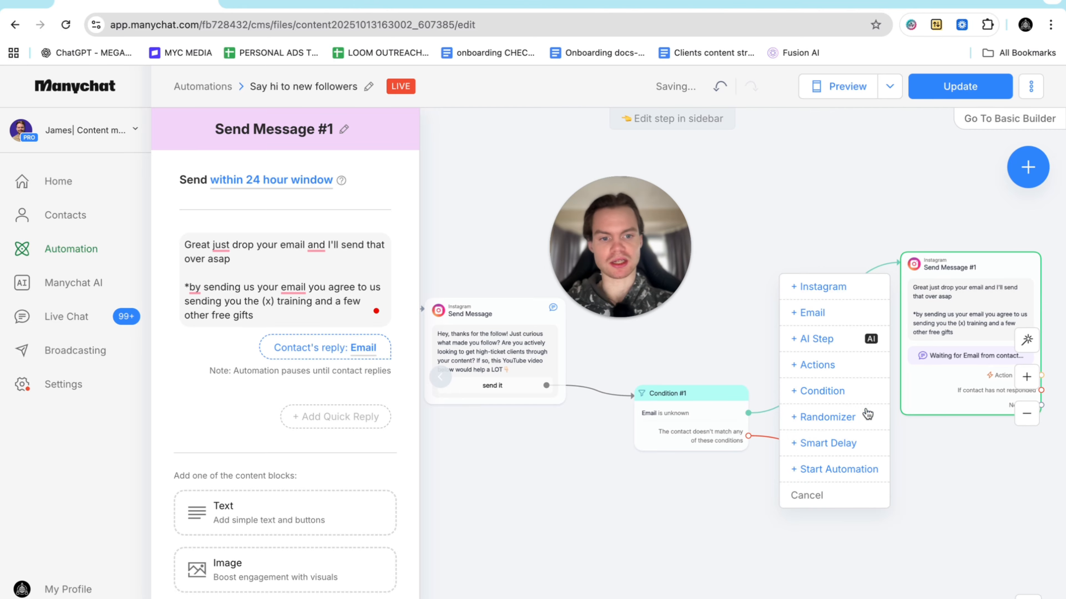
left_click(821, 287)
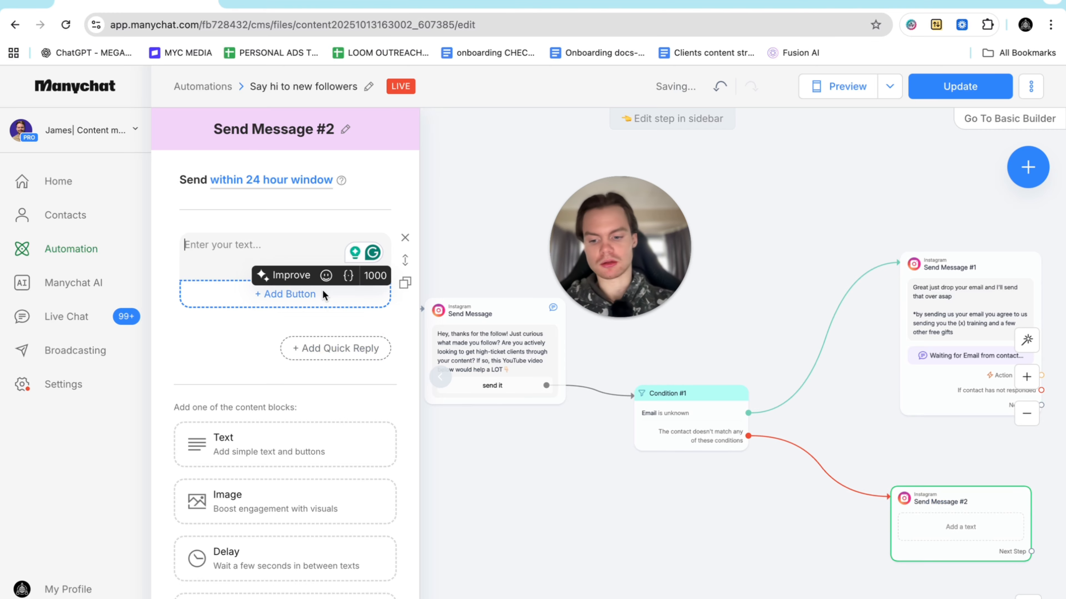
type("Great here")
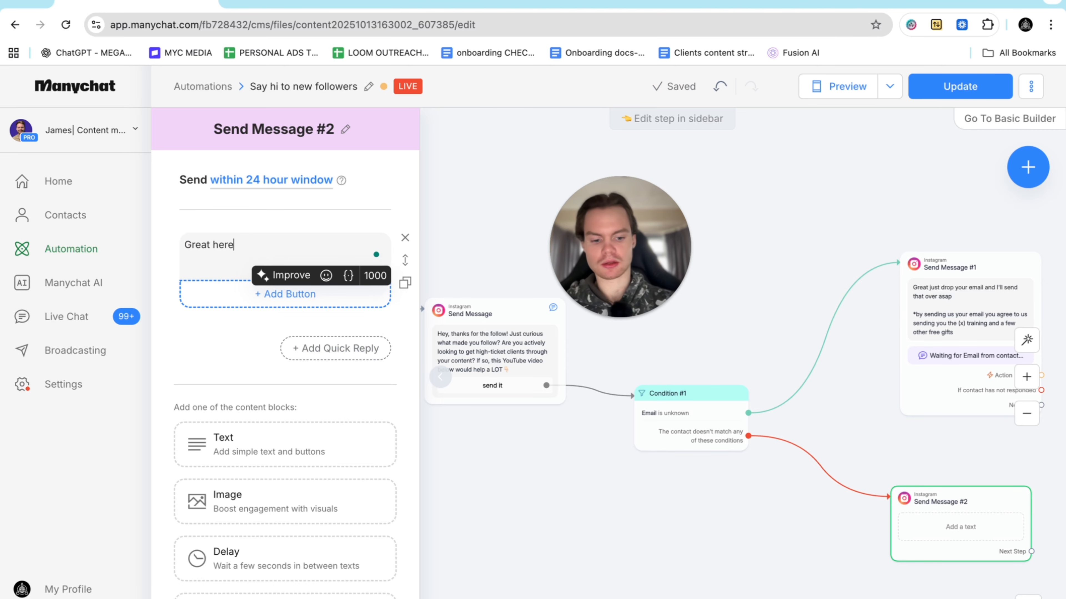
type("'s the free training")
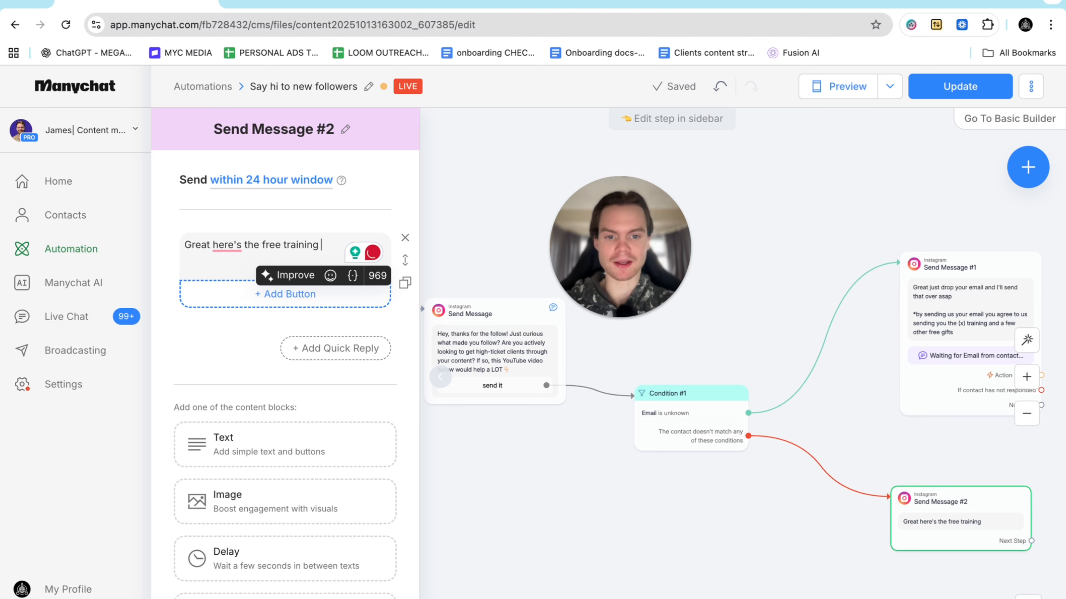
left_click(234, 297)
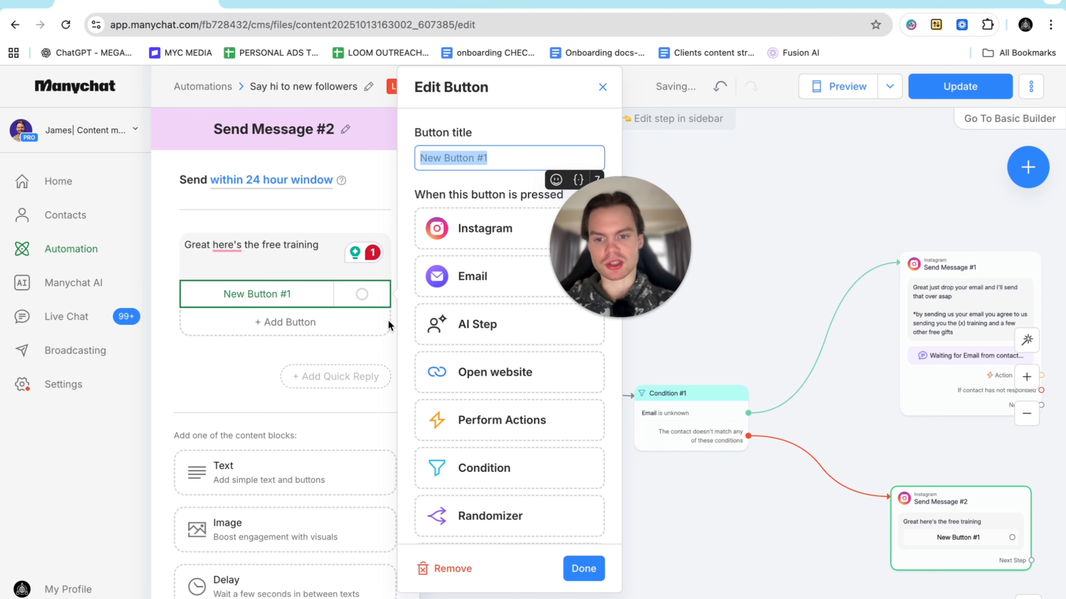
left_click(501, 375)
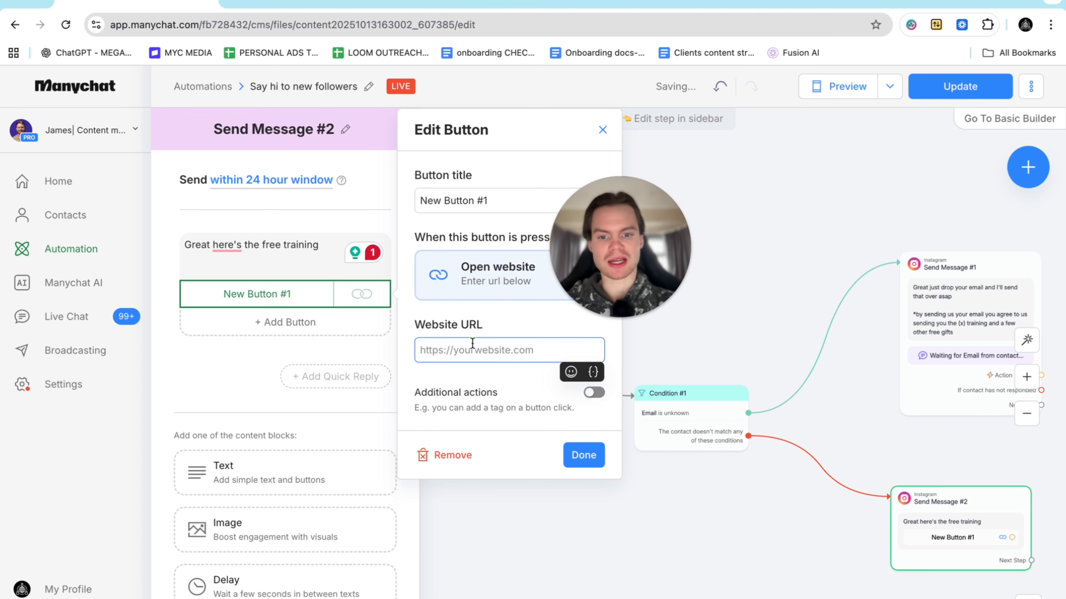
left_click(232, 2)
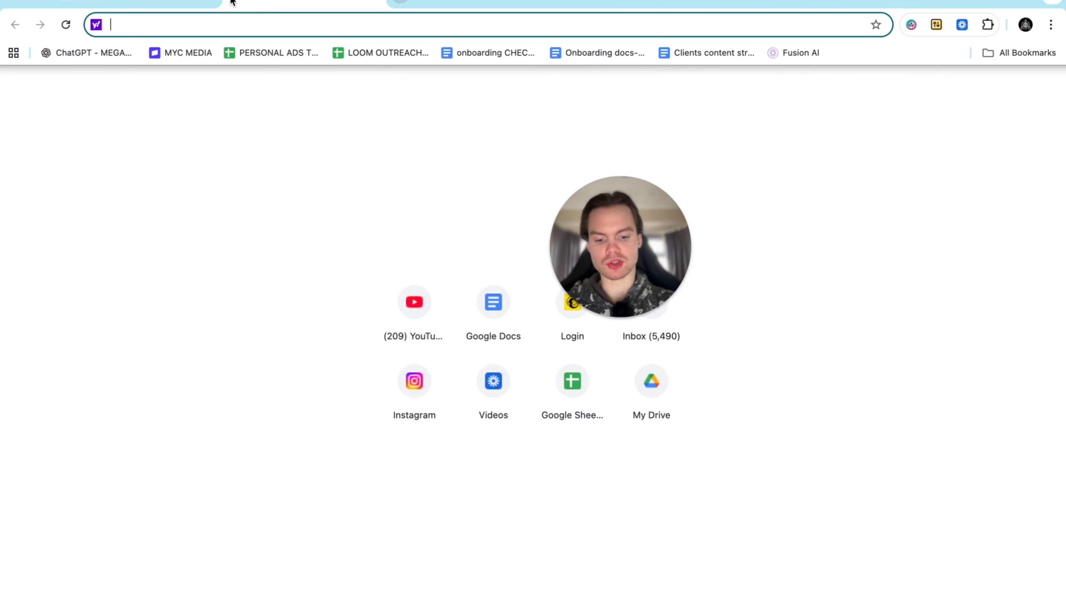
type("lin")
key("Return")
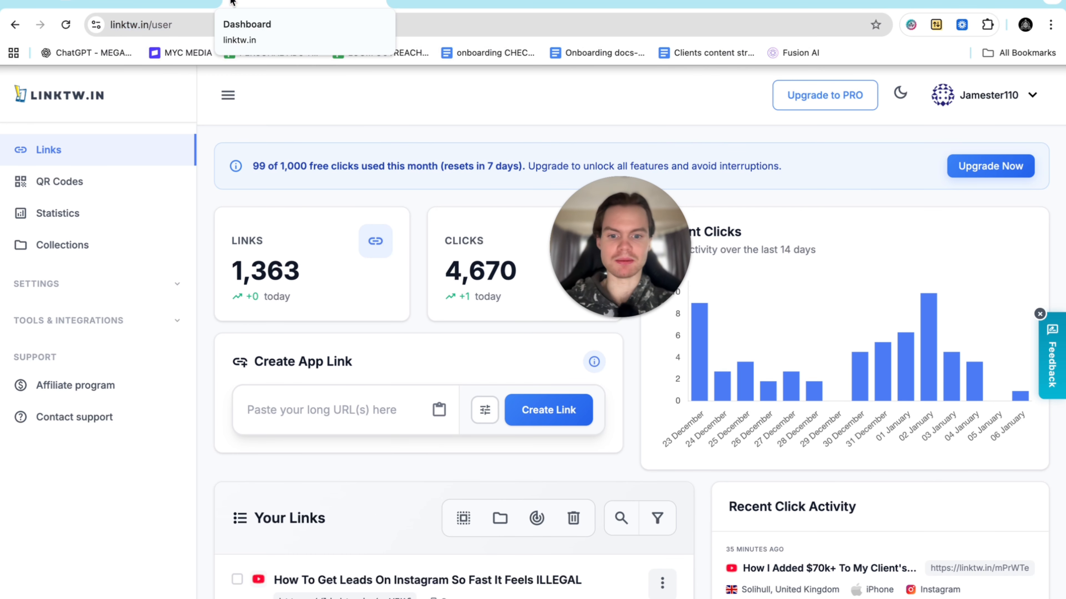
scroll(237, 486, "down", 8)
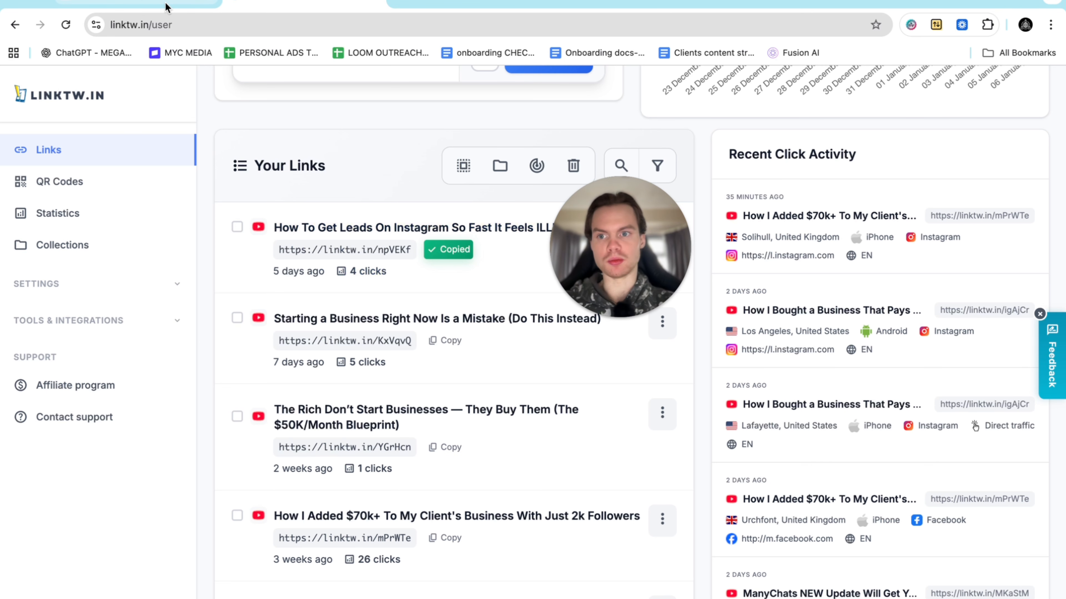
left_click(144, 2)
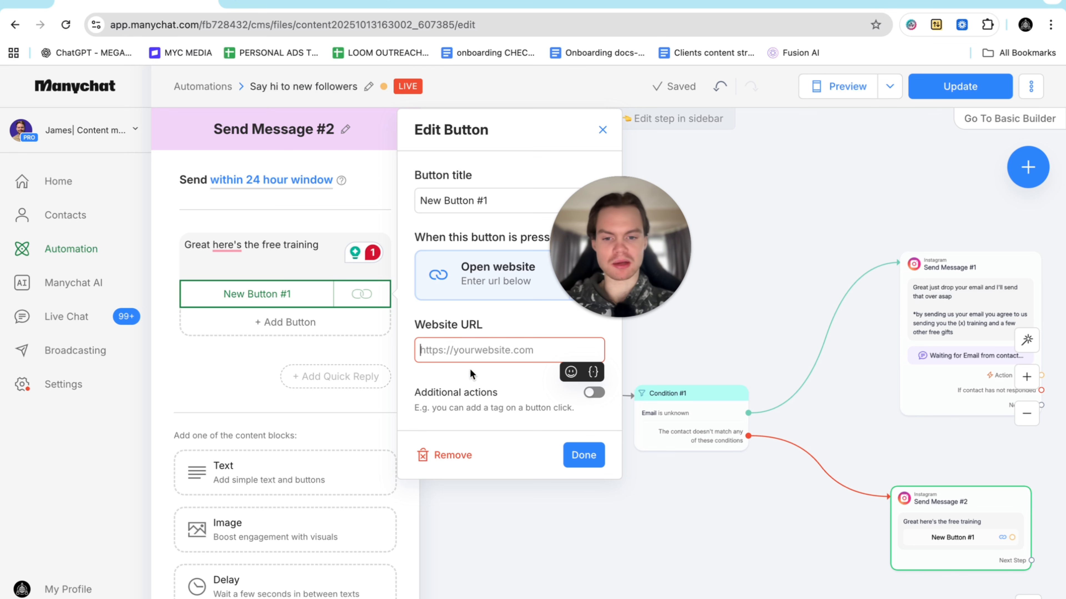
right_click(464, 357)
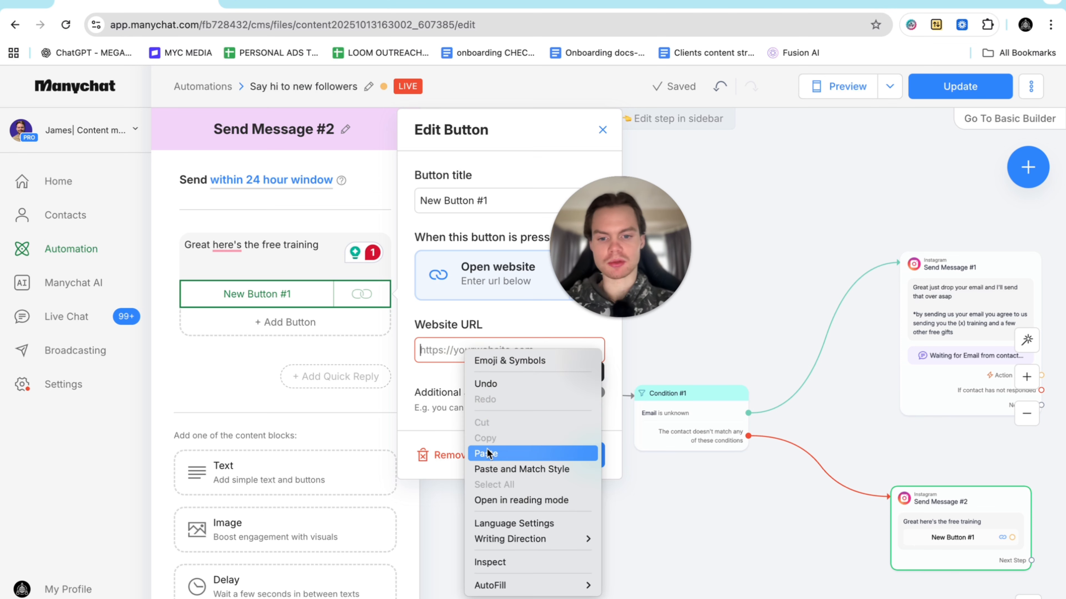
left_click(476, 469)
Enable additional actions on the website button and have them add the tag "SENT TO YT".
left_click(593, 392)
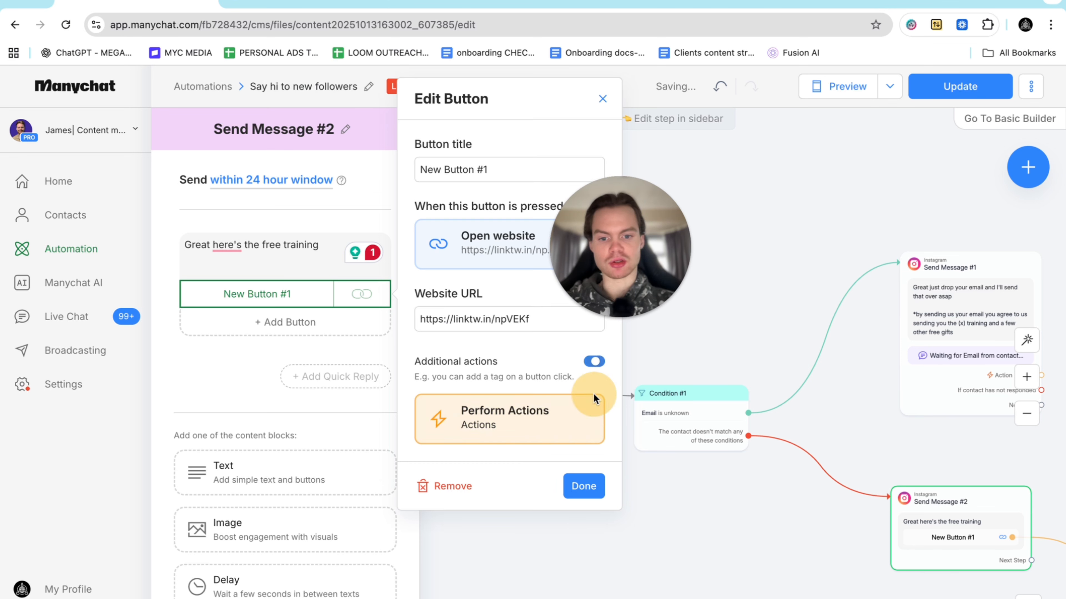
left_click(584, 493)
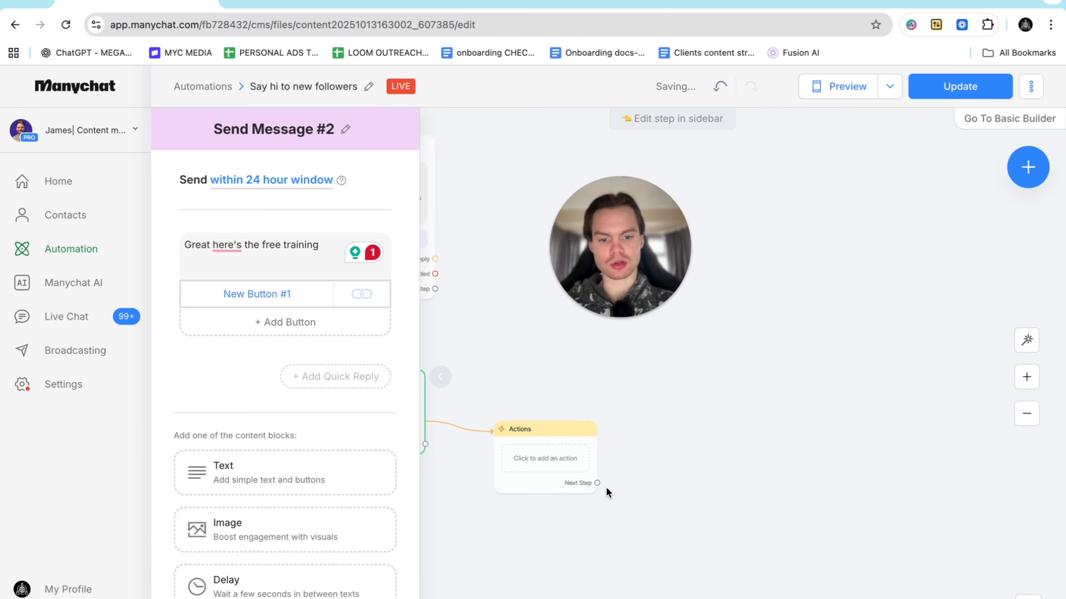
left_click(536, 469)
left_click(287, 206)
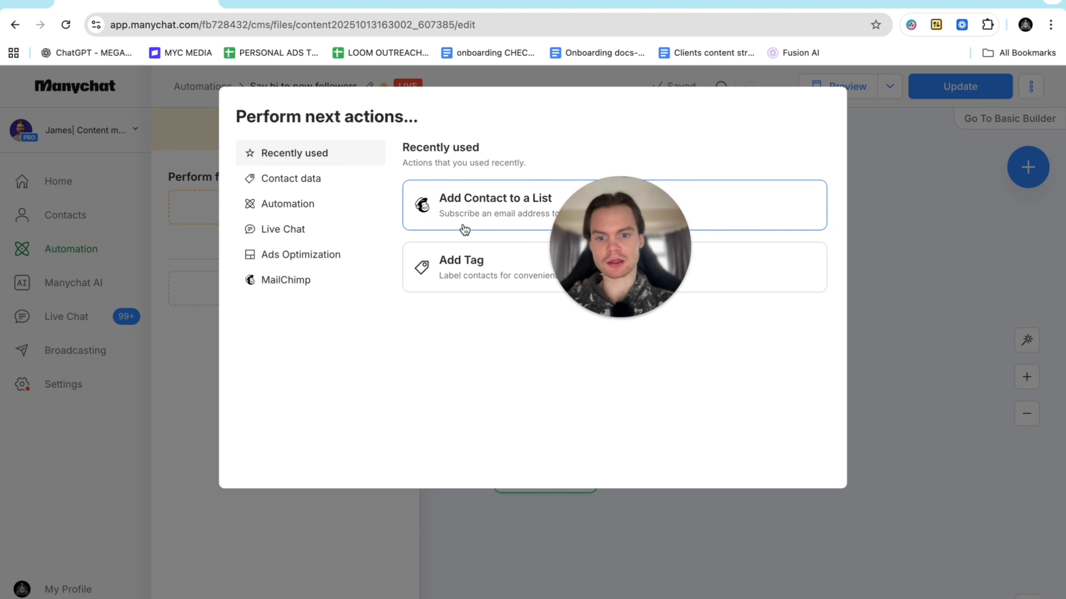
left_click(452, 258)
left_click(243, 233)
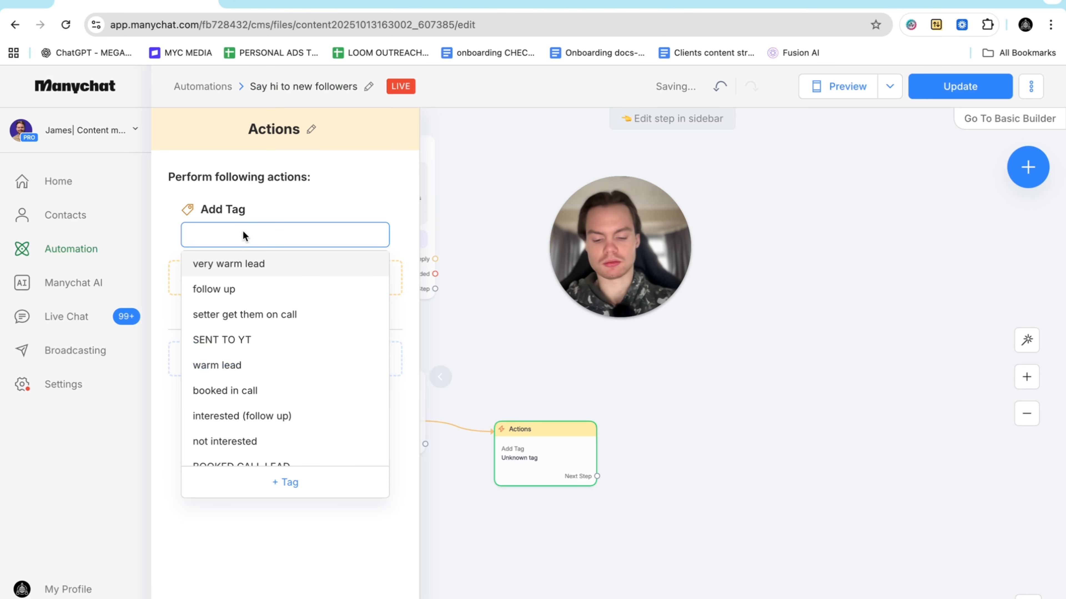
left_click(228, 340)
left_click(587, 383)
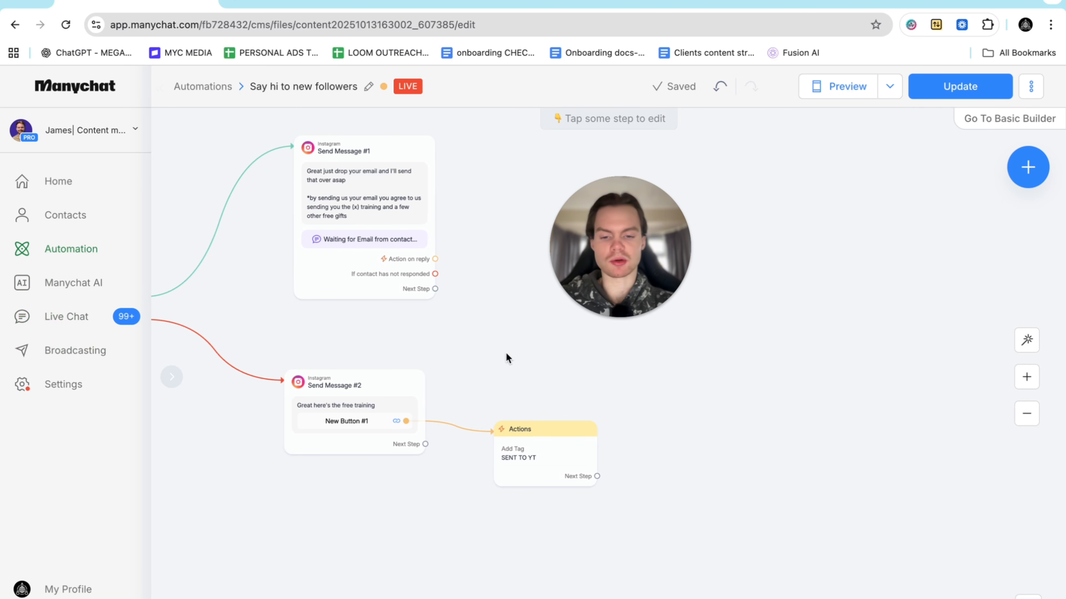
Connect the "Action on reply" output of Send Message #1 to a new Actions step.
mouse_move(552, 445)
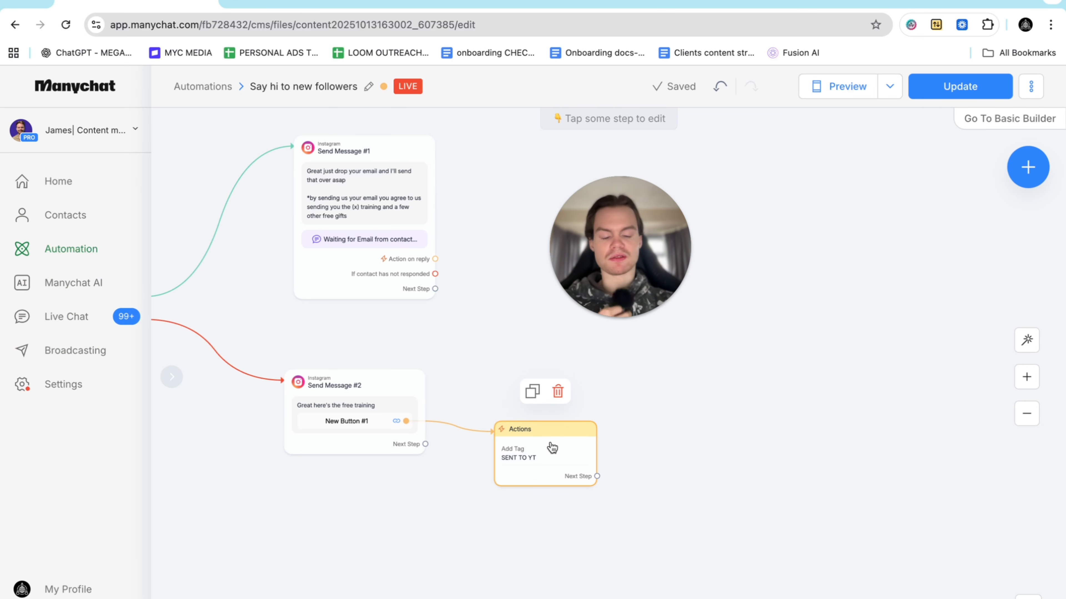
scroll(473, 288, "up", 3)
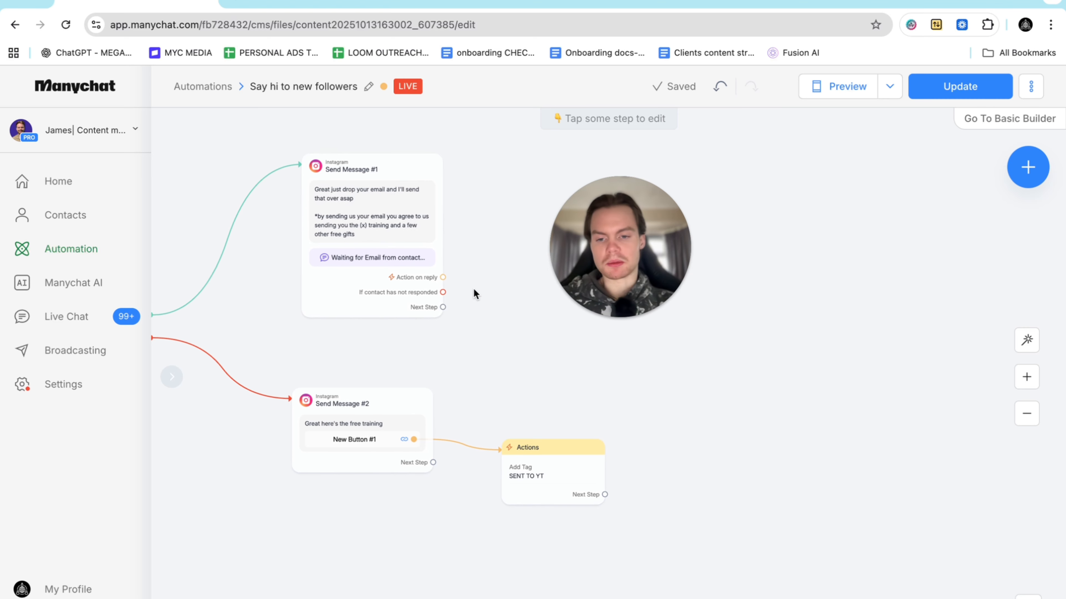
scroll(406, 495, "left", 4)
scroll(406, 496, "up", 3)
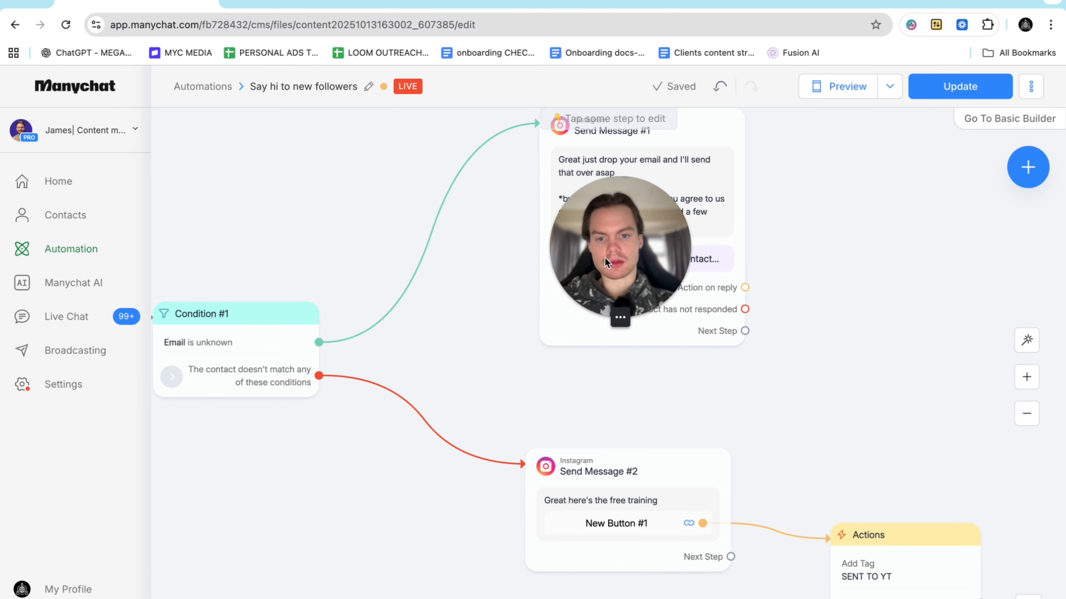
left_click_drag(605, 257, 322, 243)
scroll(530, 246, "up", 5)
scroll(530, 246, "right", 2)
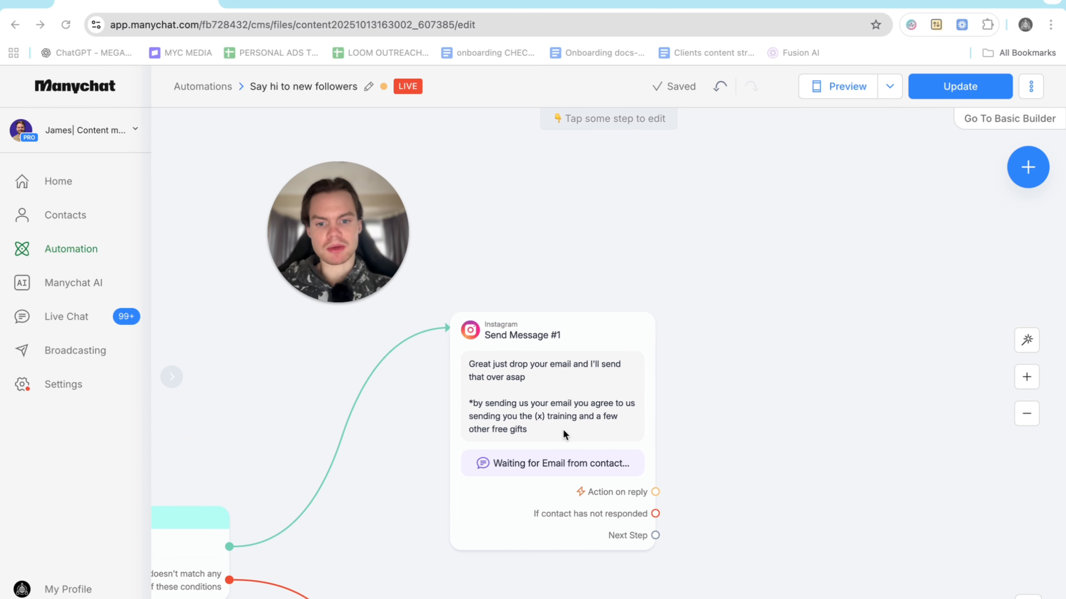
left_click_drag(654, 492, 804, 302)
left_click(833, 300)
left_click_drag(371, 231, 744, 227)
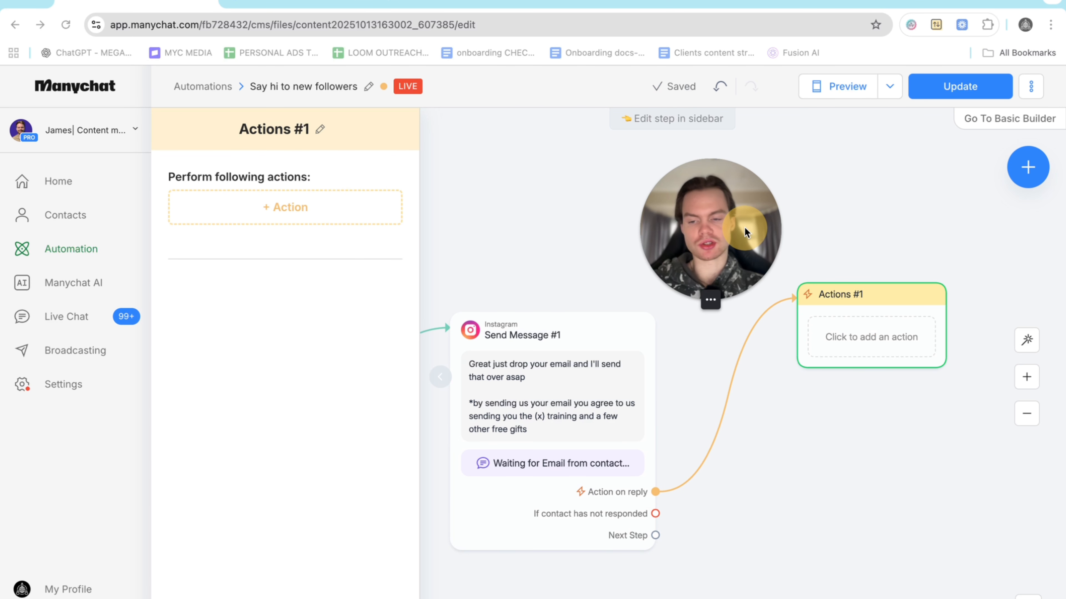
left_click(64, 386)
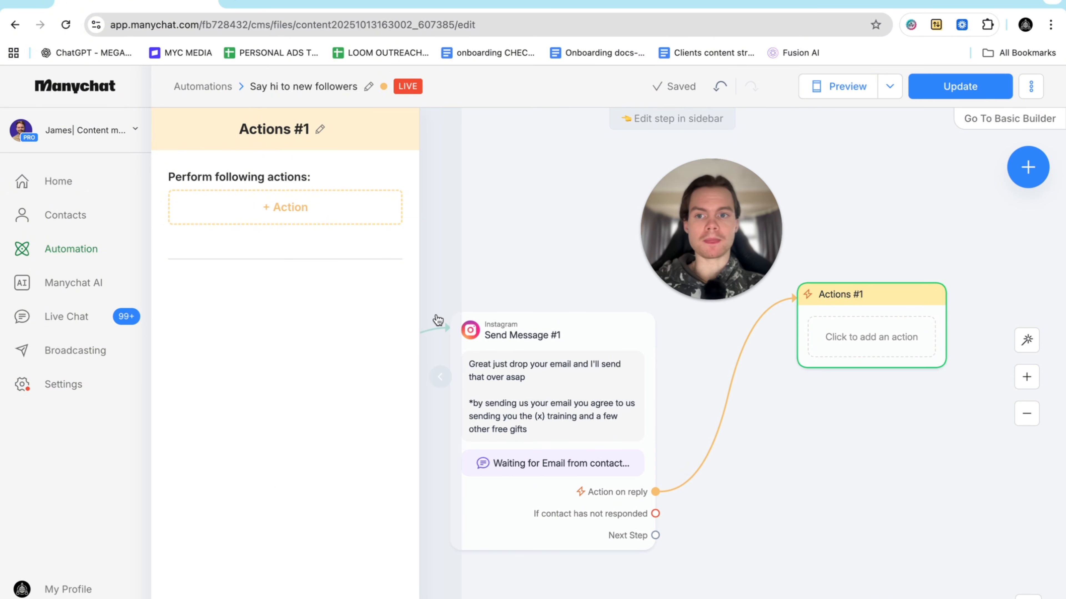
Add a MailChimp "Add Contact to a List" action to Actions #1 using the Email field and the Jmbmedia list.
left_click(342, 199)
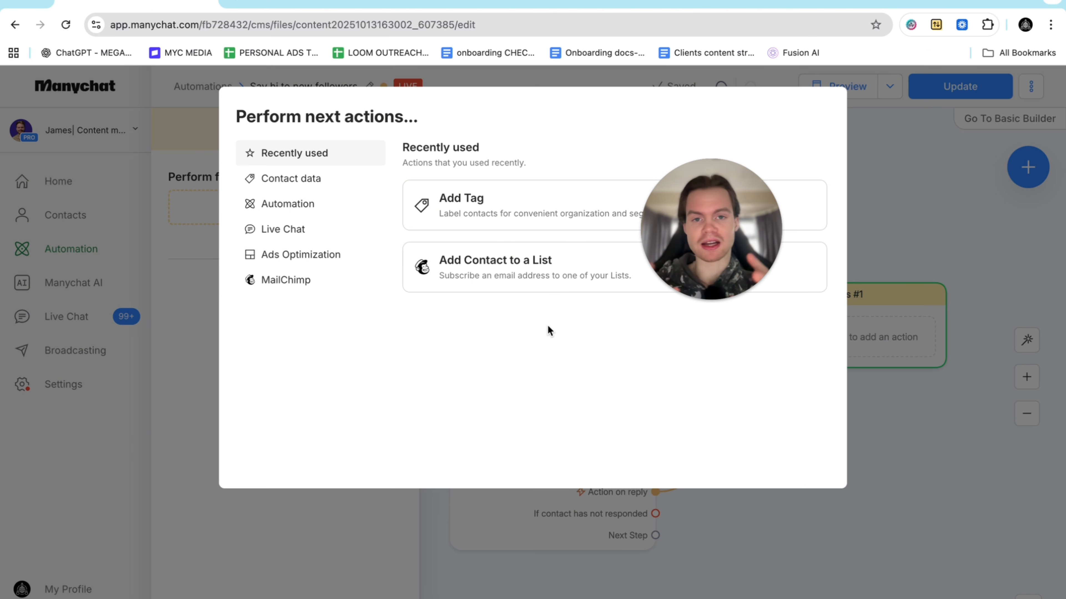
left_click_drag(710, 216, 354, 202)
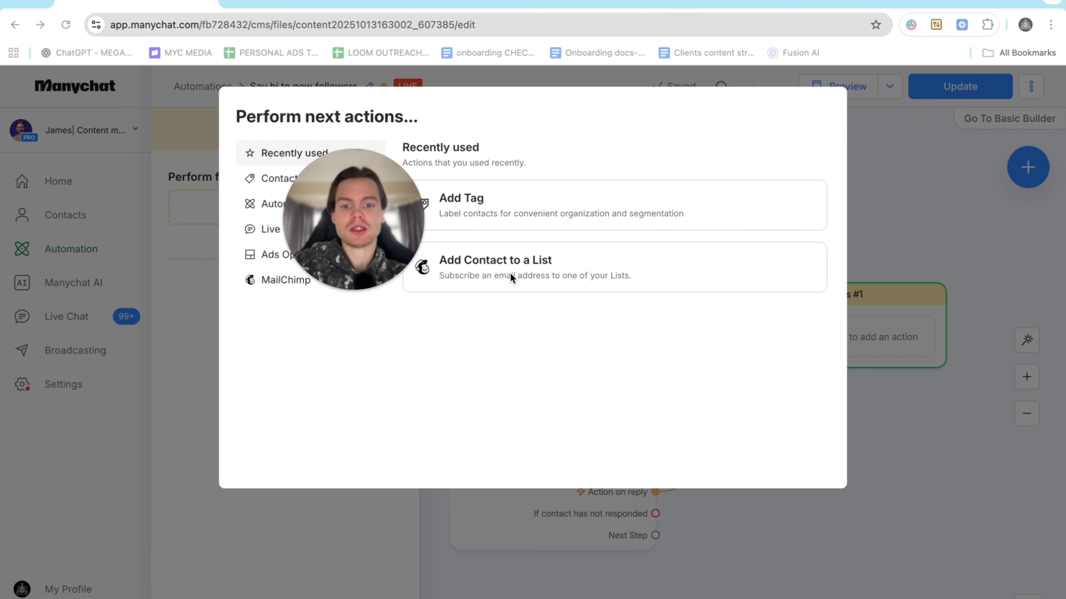
left_click(542, 269)
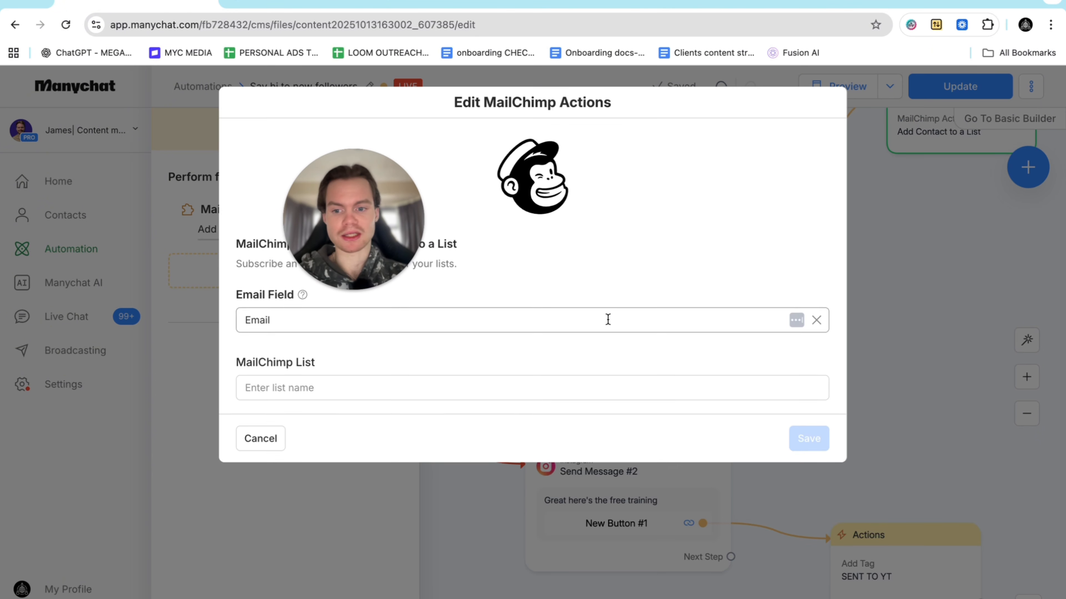
left_click(398, 390)
left_click(330, 415)
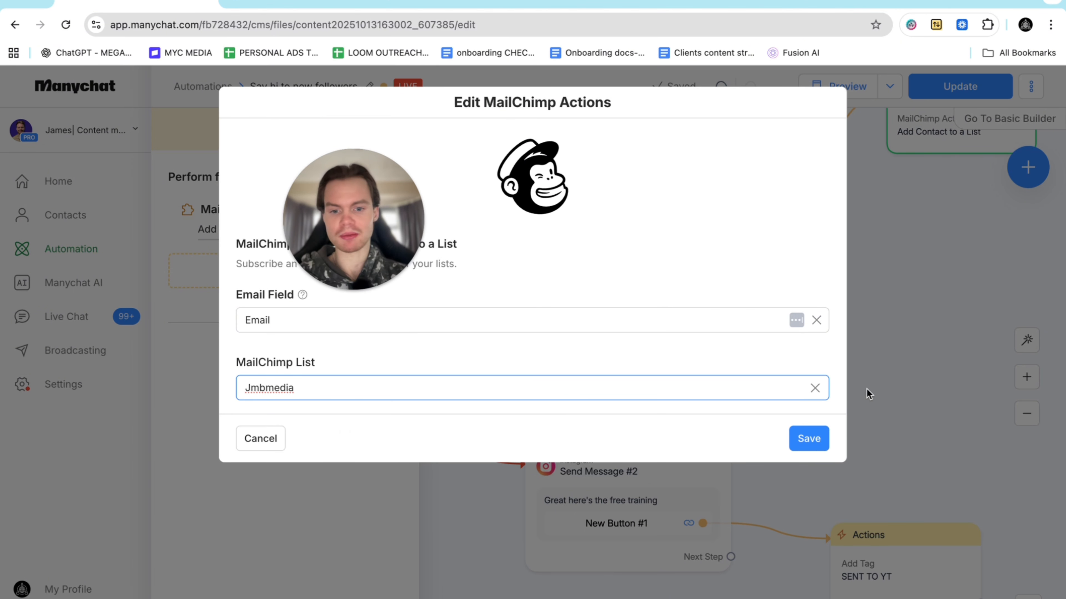
left_click(809, 439)
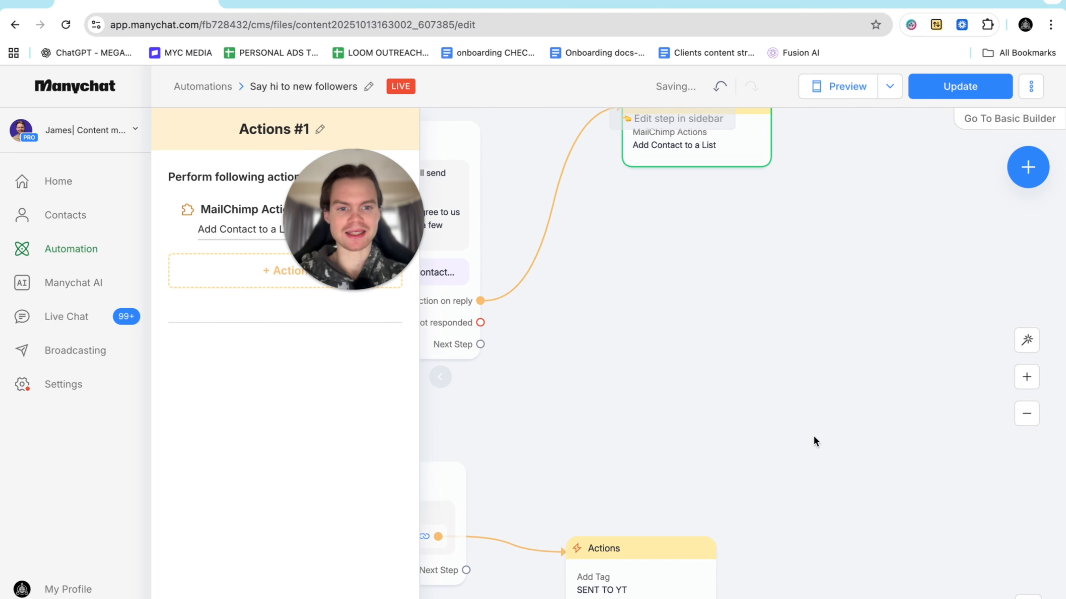
left_click_drag(675, 338, 696, 269)
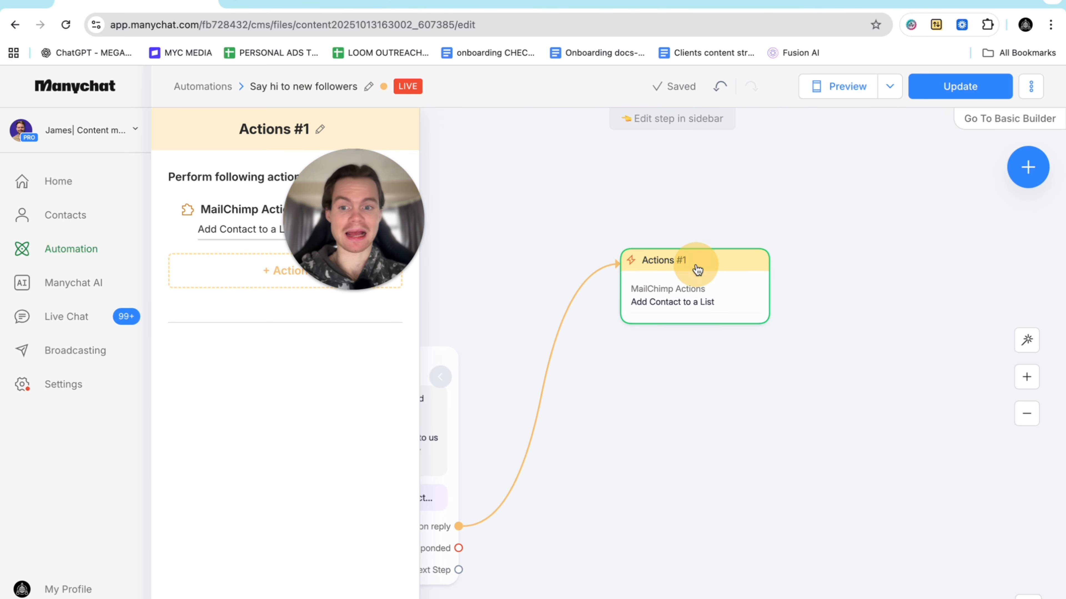
left_click(500, 201)
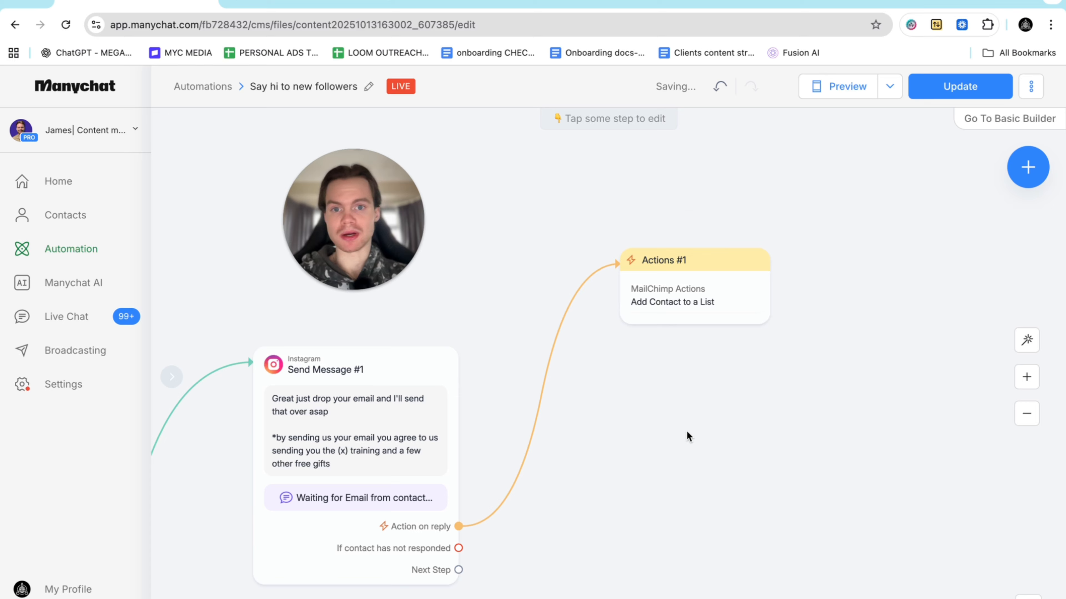
Connect the "If contact has not responded" output of Send Message #1 to a new Instagram message.
scroll(686, 432, "down", 2)
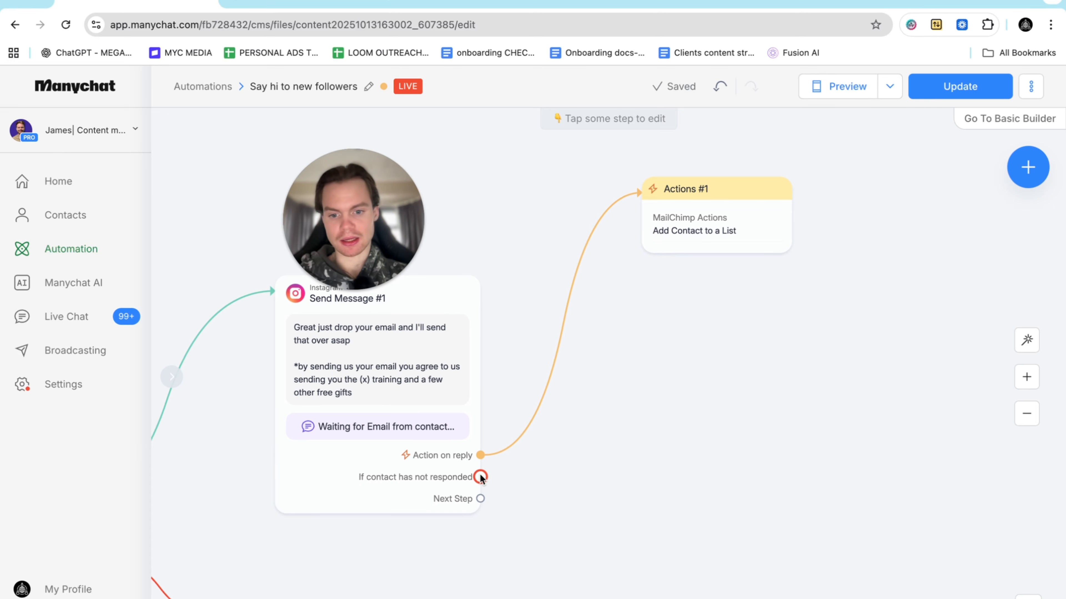
left_click_drag(480, 477, 708, 382)
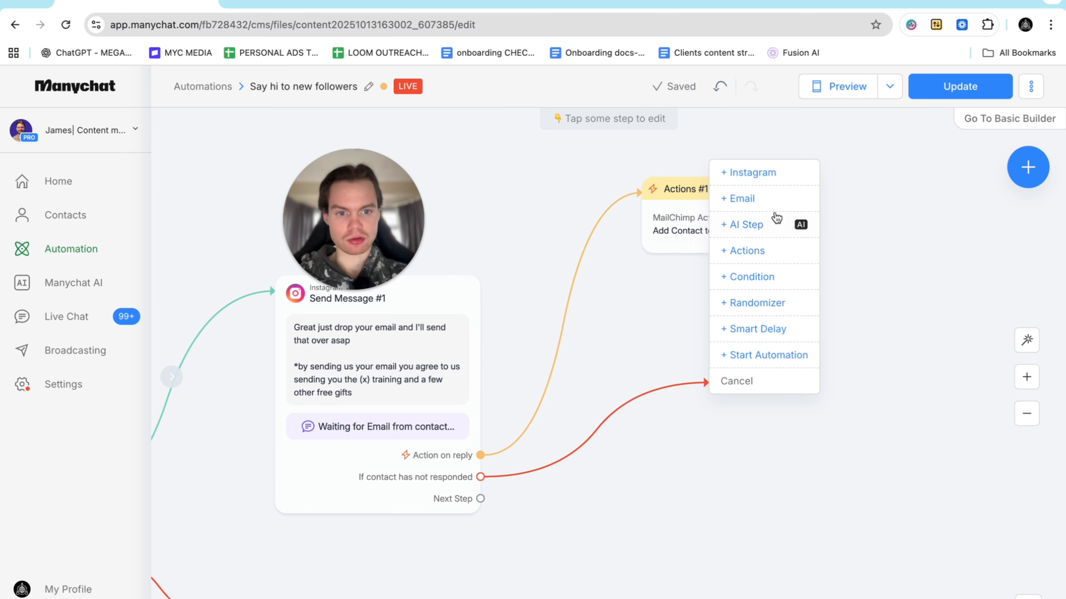
left_click(769, 180)
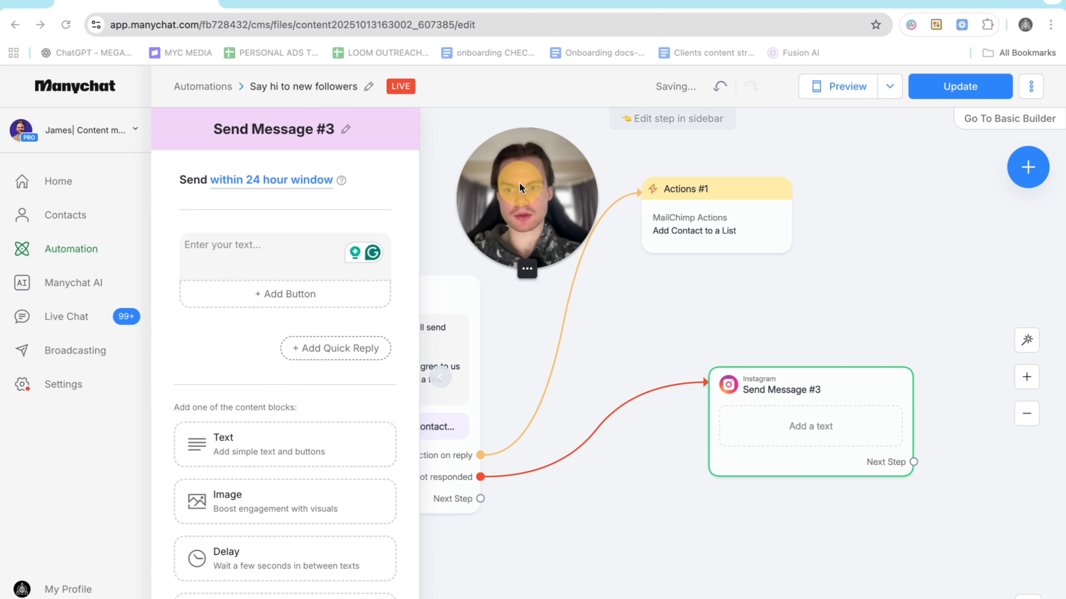
Write "If you still want the training just drop your email" as the text of Send Message #3.
left_click(230, 239)
type("If ")
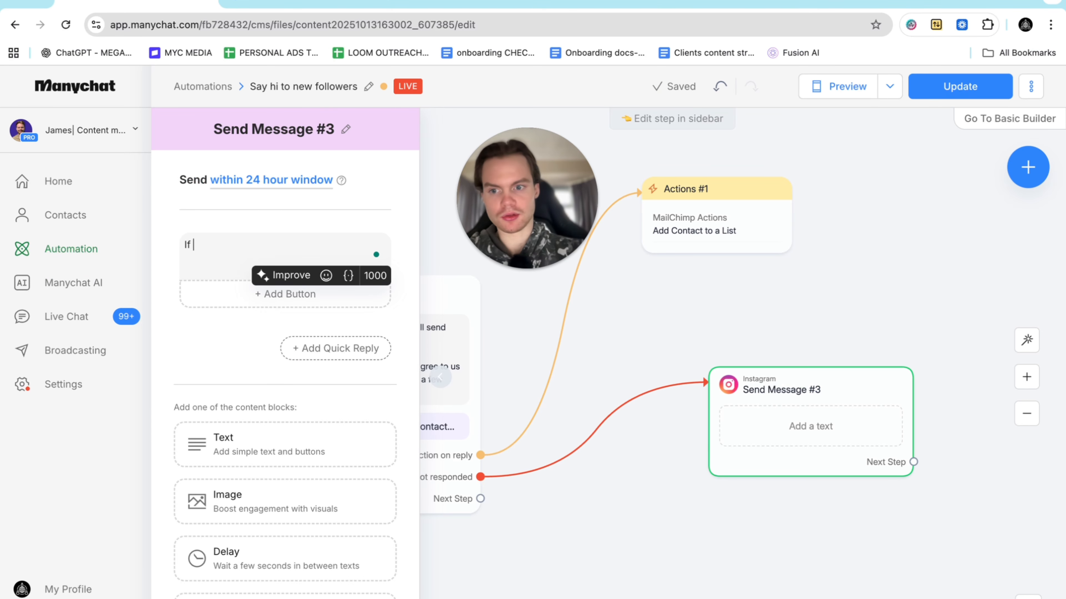
type("you still wan")
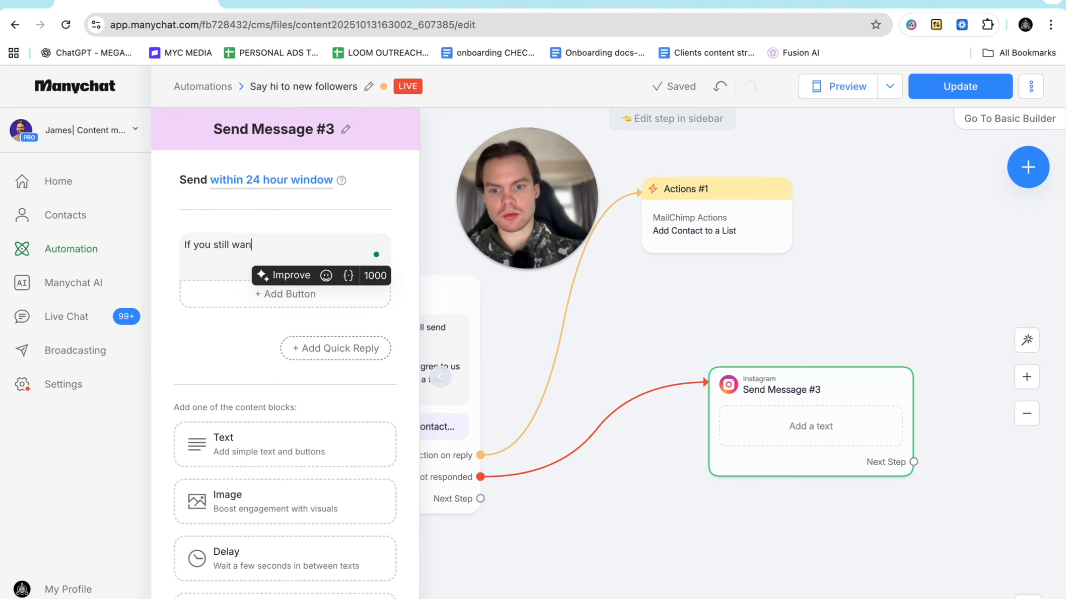
type("t the ")
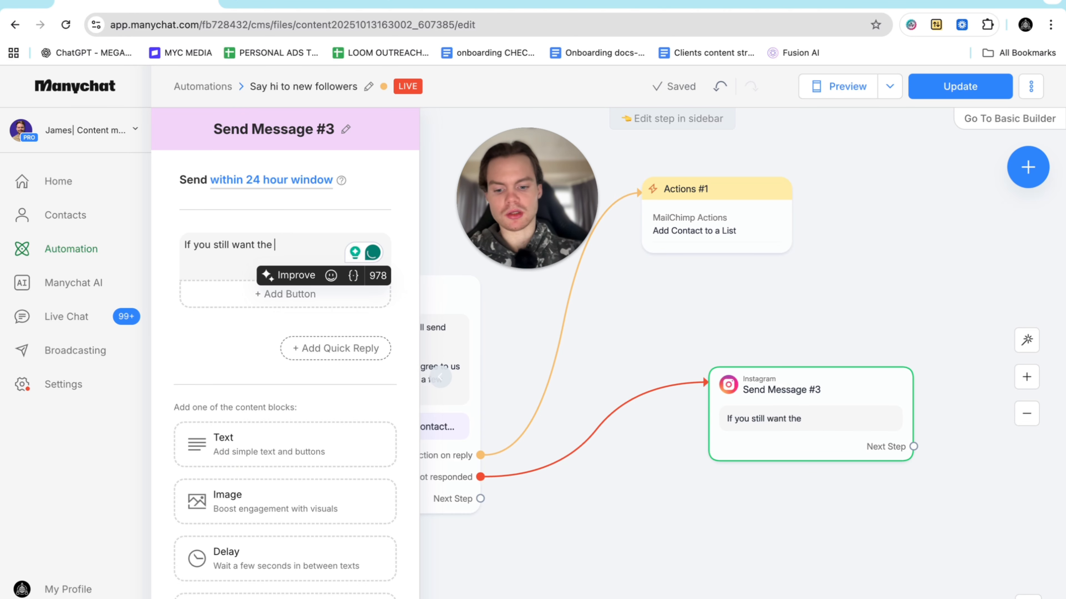
type("training just")
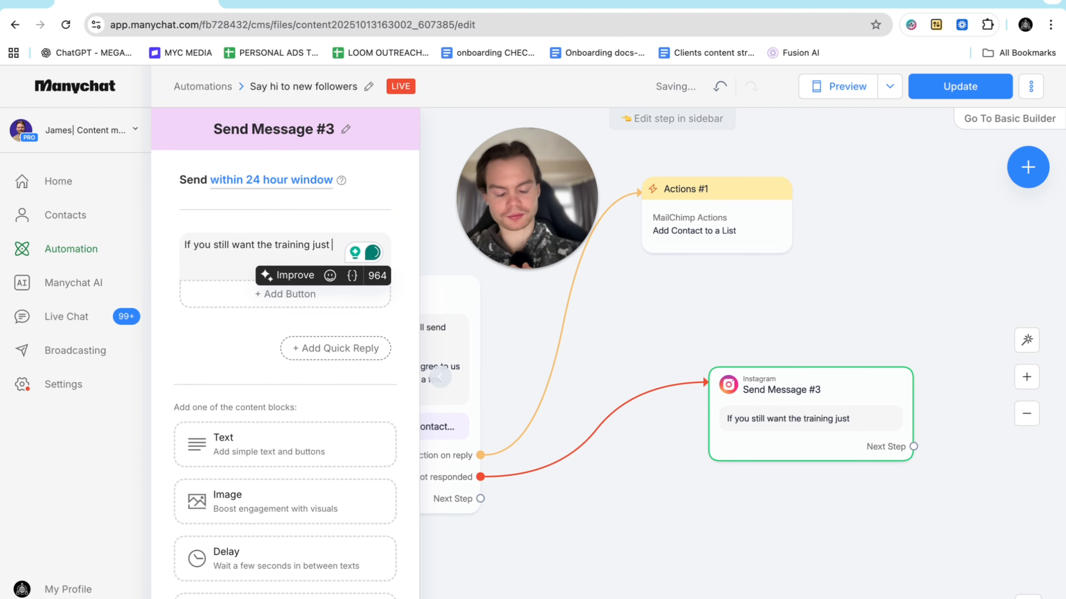
type(" drop y")
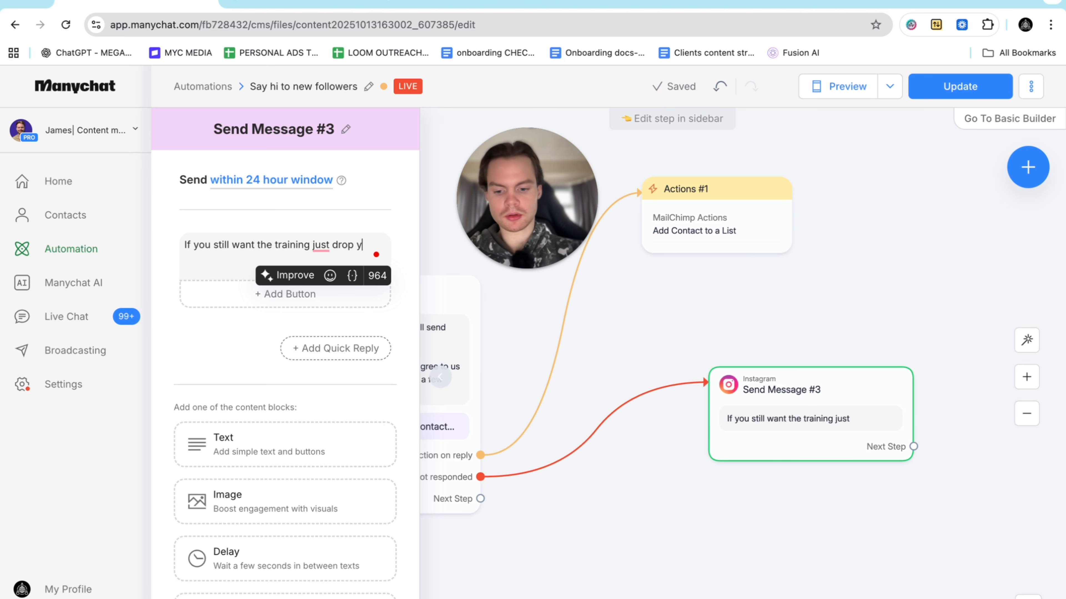
type("our email")
left_click(505, 356)
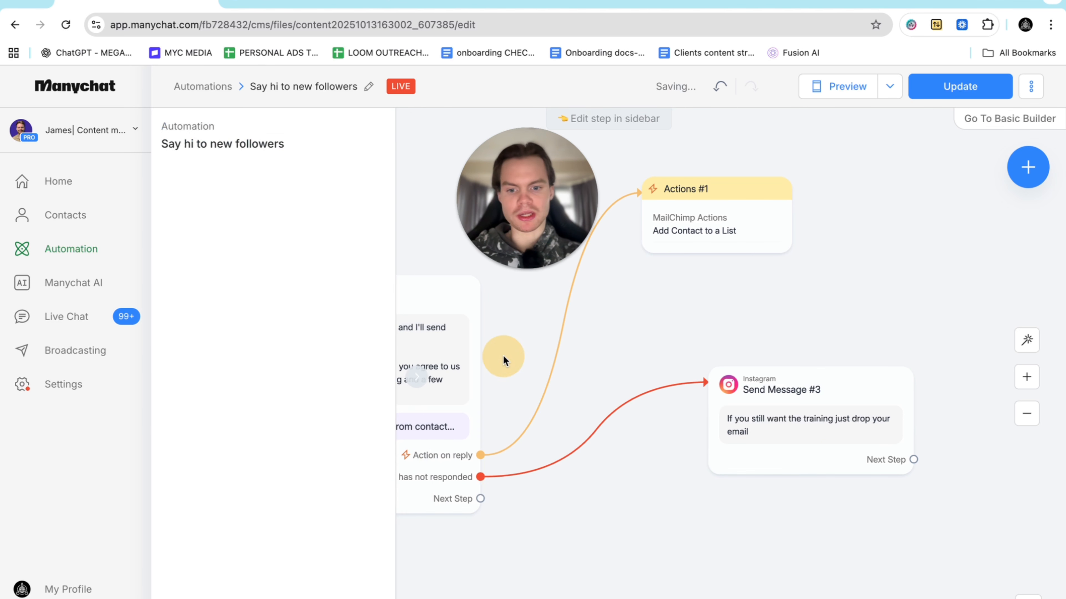
Set the email data collection in Send Message #1 to expire after 42 minutes without a response.
left_click(424, 302)
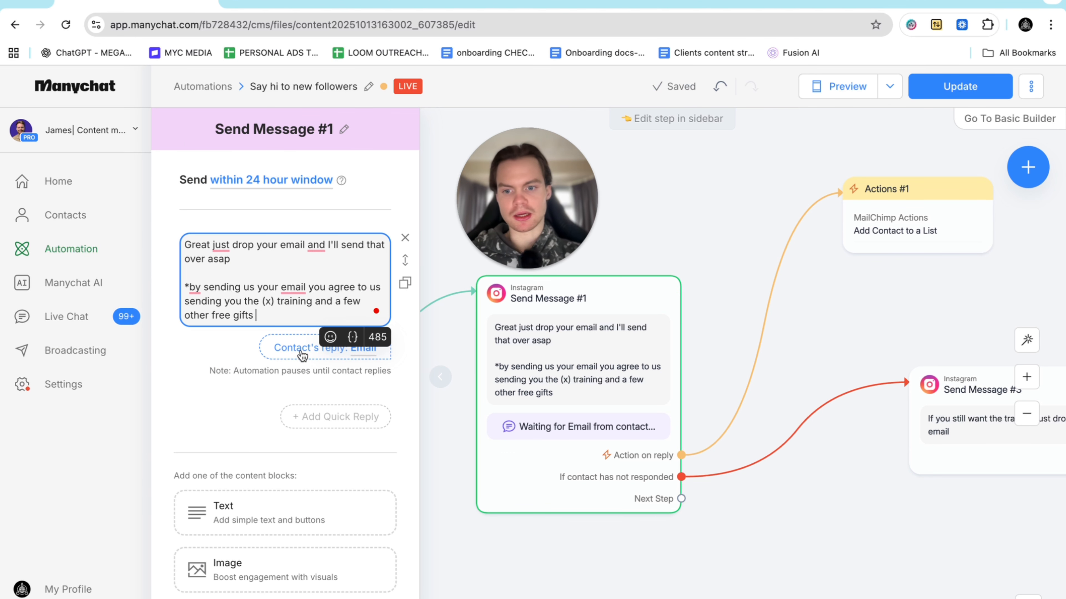
left_click(313, 351)
scroll(559, 408, "down", 5)
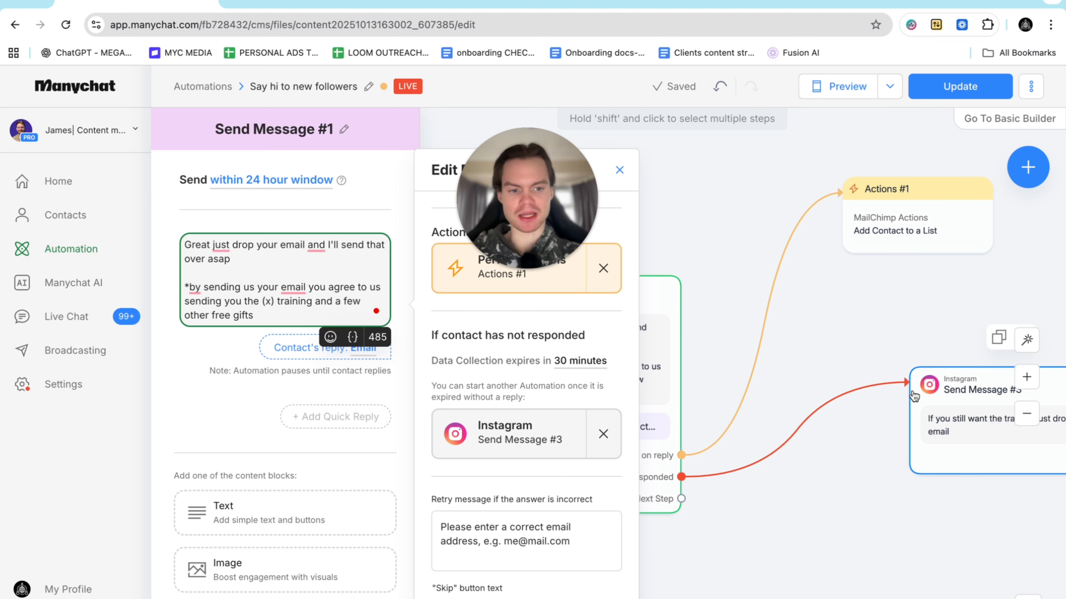
left_click(582, 362)
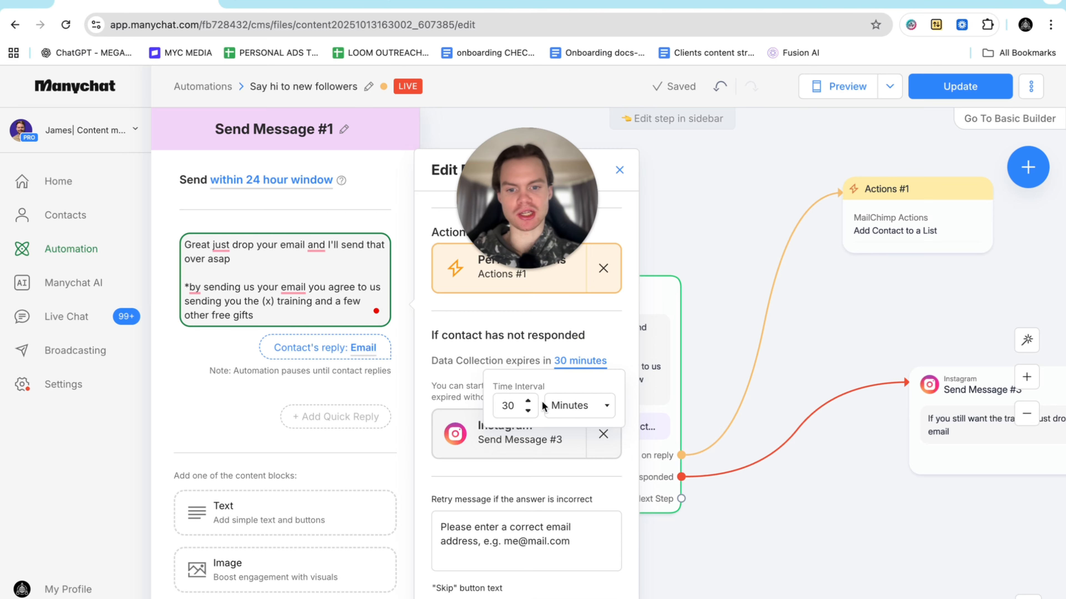
left_click(528, 401)
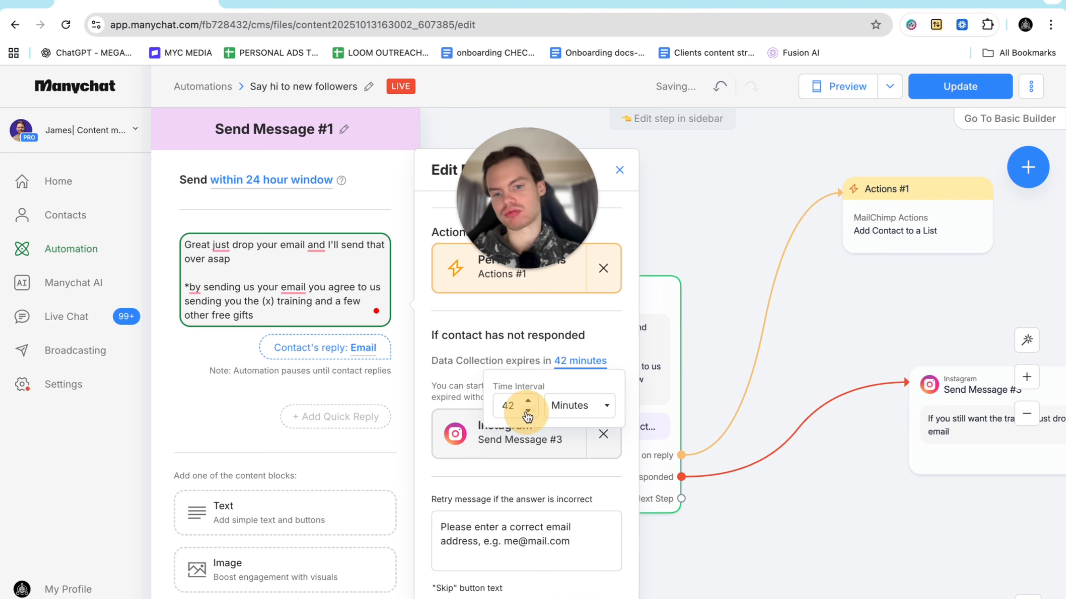
left_click(707, 315)
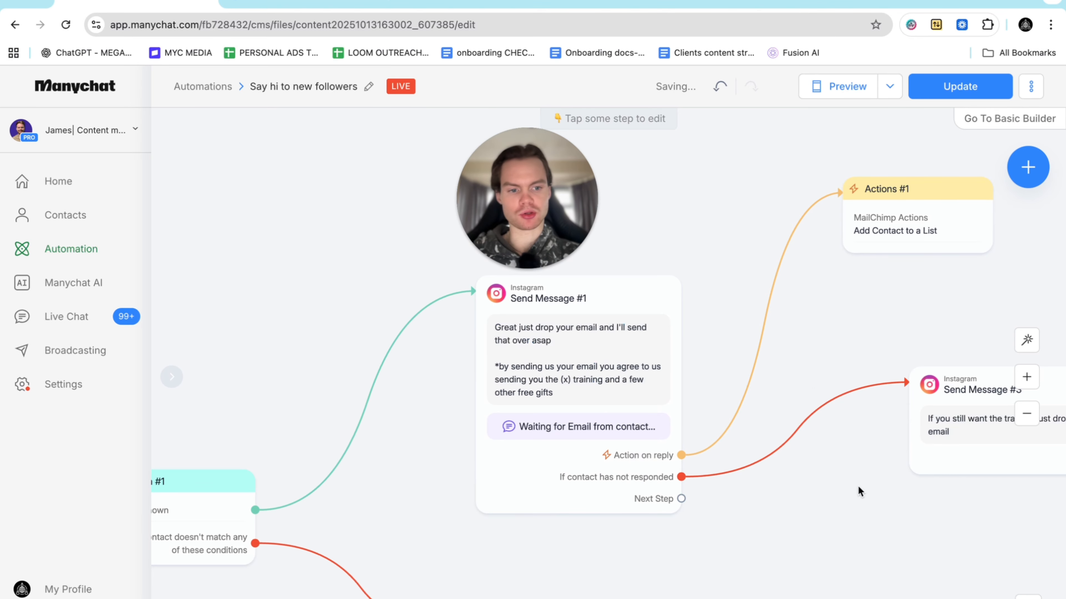
Connect the Next Step output of Send Message #1 to Send Message #2.
left_click_drag(381, 486, 323, 457)
scroll(588, 355, "down", 3)
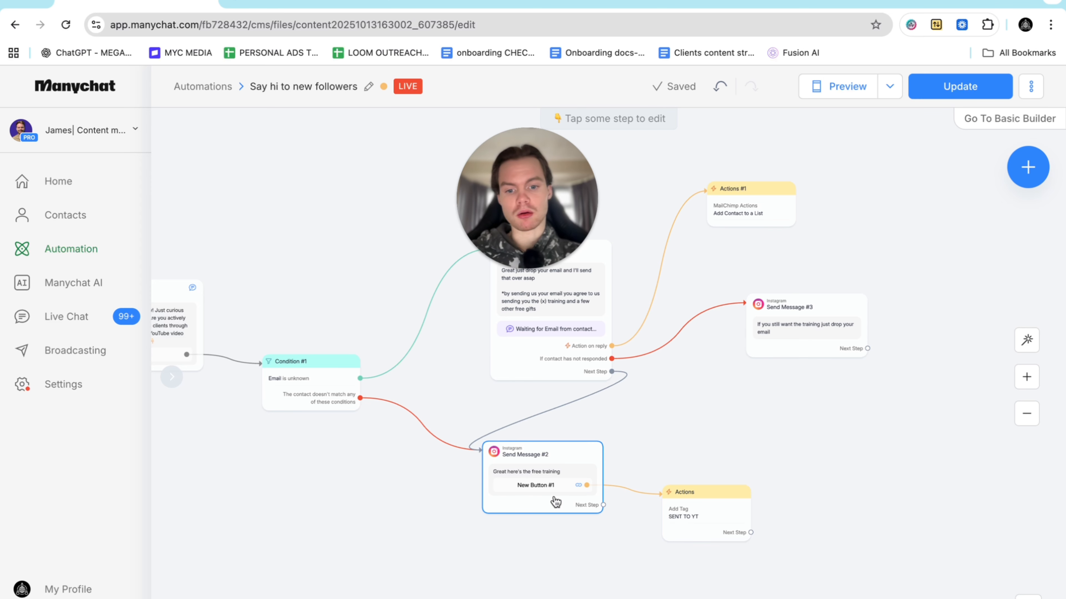
Rename the website button in Send Message #2 to "CLICK HERE".
left_click(546, 488)
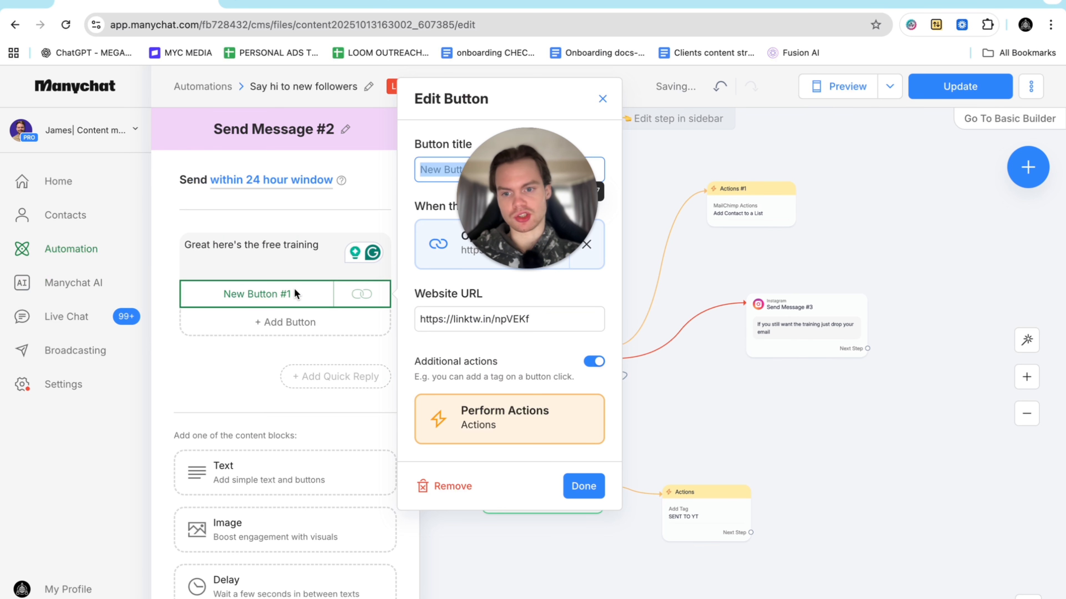
left_click_drag(505, 216, 234, 284)
left_click(495, 169)
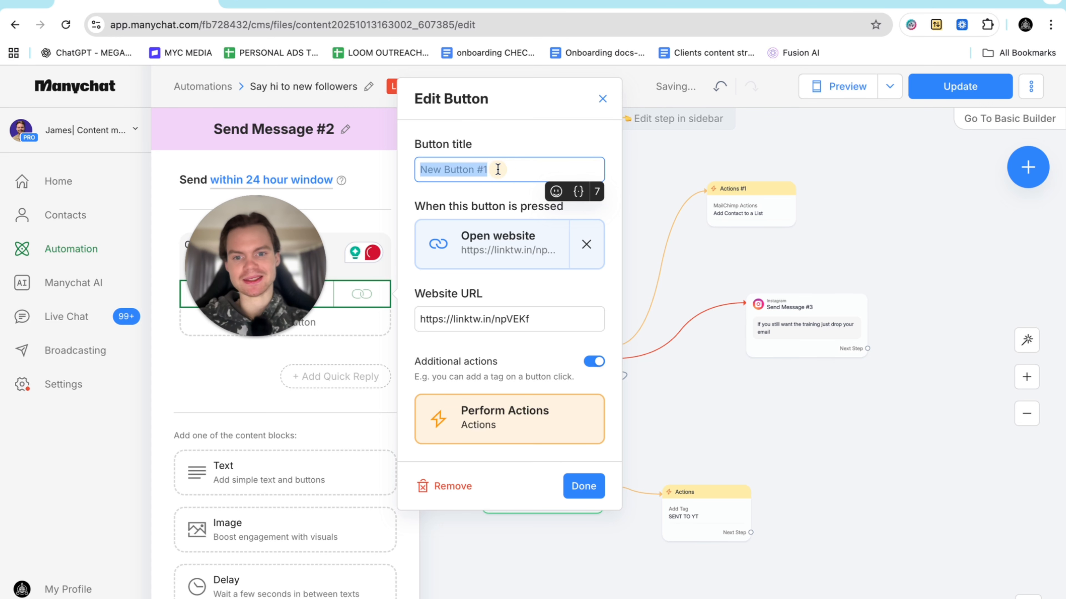
left_click(497, 170)
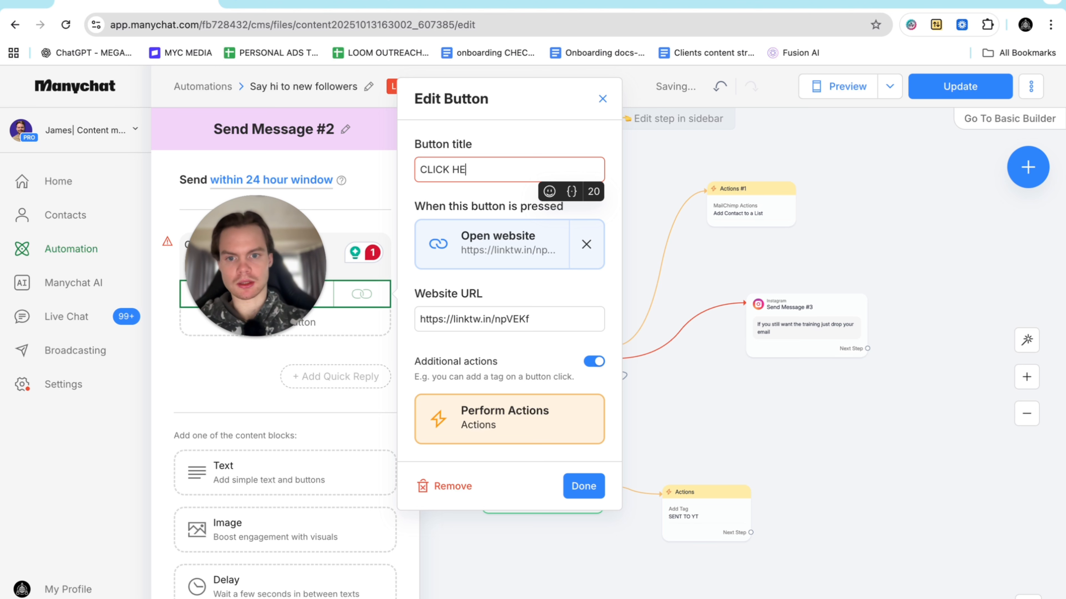
left_click(708, 426)
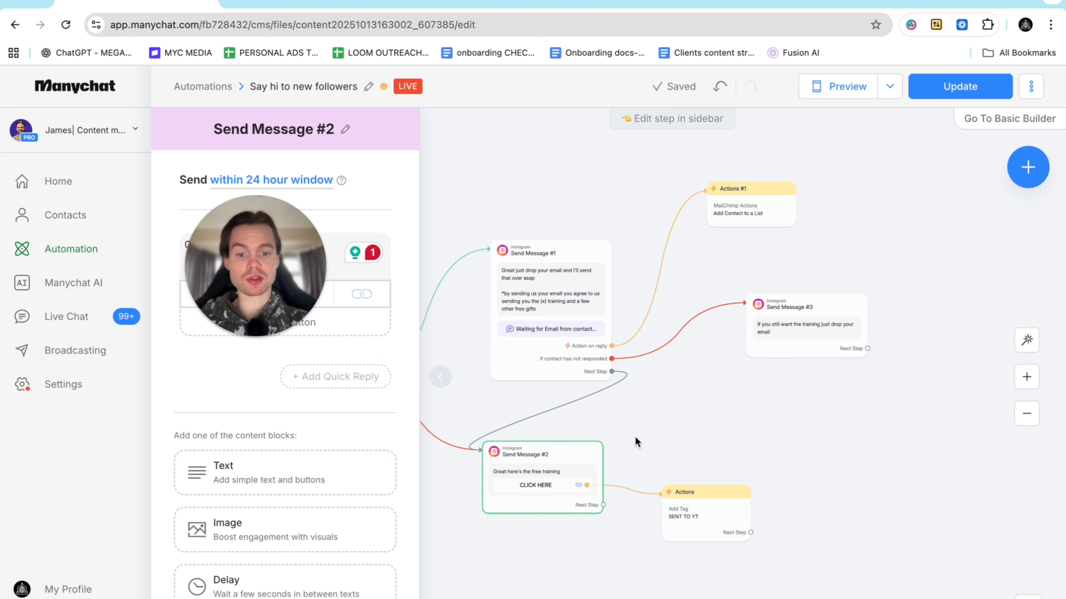
Move the "SENT TO YT" Actions block up on the canvas to free the space beside Send Message #2.
scroll(634, 436, "right", 5)
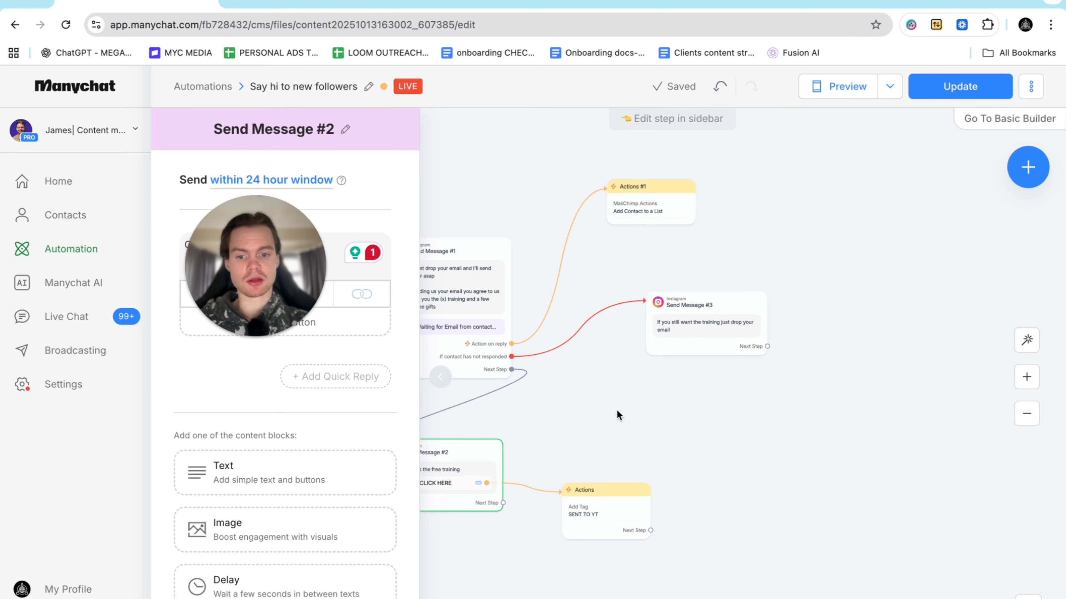
scroll(606, 418, "left", 3)
scroll(607, 418, "down", 2)
left_click_drag(649, 468, 649, 361)
scroll(587, 509, "down", 2)
scroll(587, 509, "left", 1)
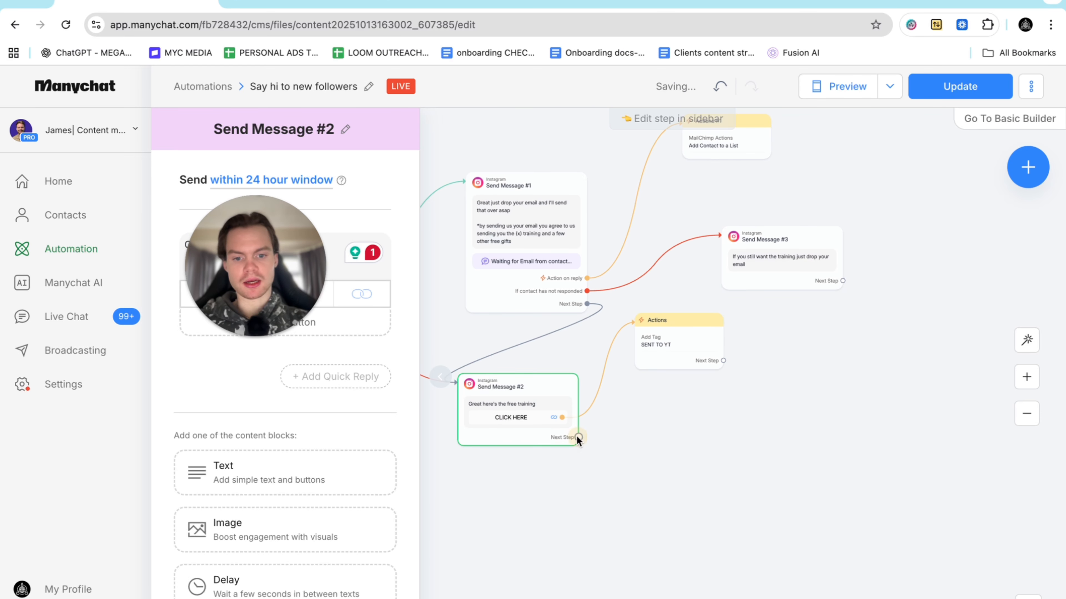
Add a Smart Delay of 7 hours as the next step after Send Message #2 and nudge its block slightly upward.
left_click_drag(578, 438, 762, 444)
left_click(813, 392)
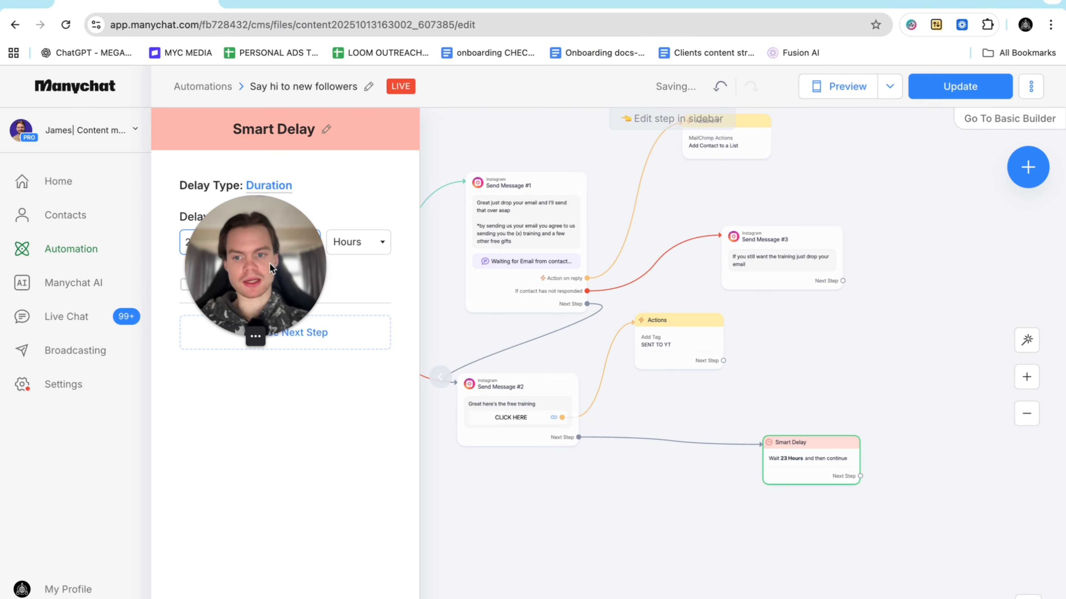
left_click(210, 243)
key("BackSpace")
key("BackSpace")
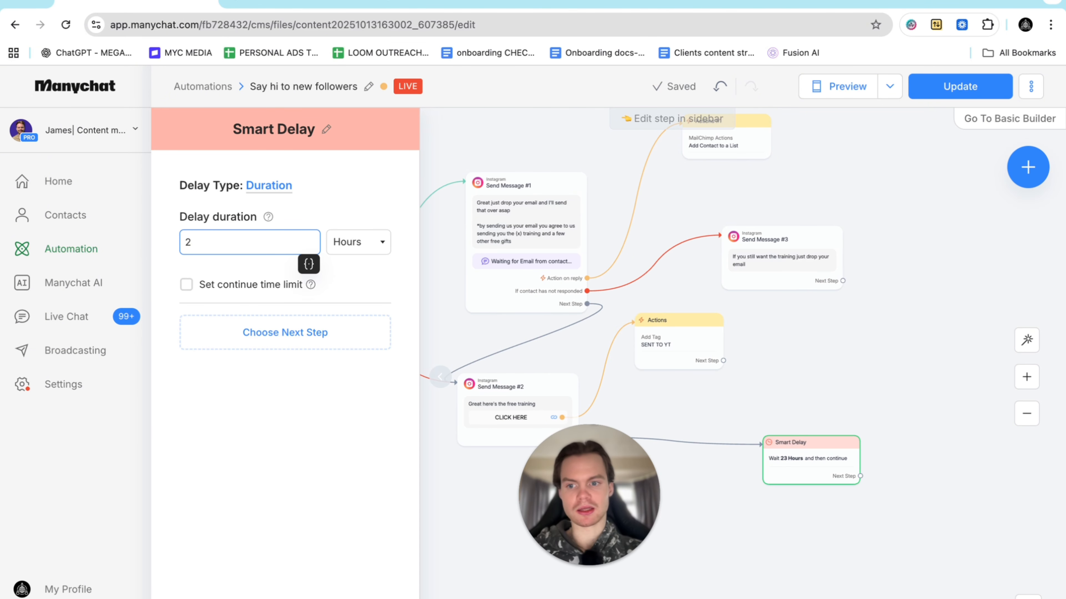
type("7")
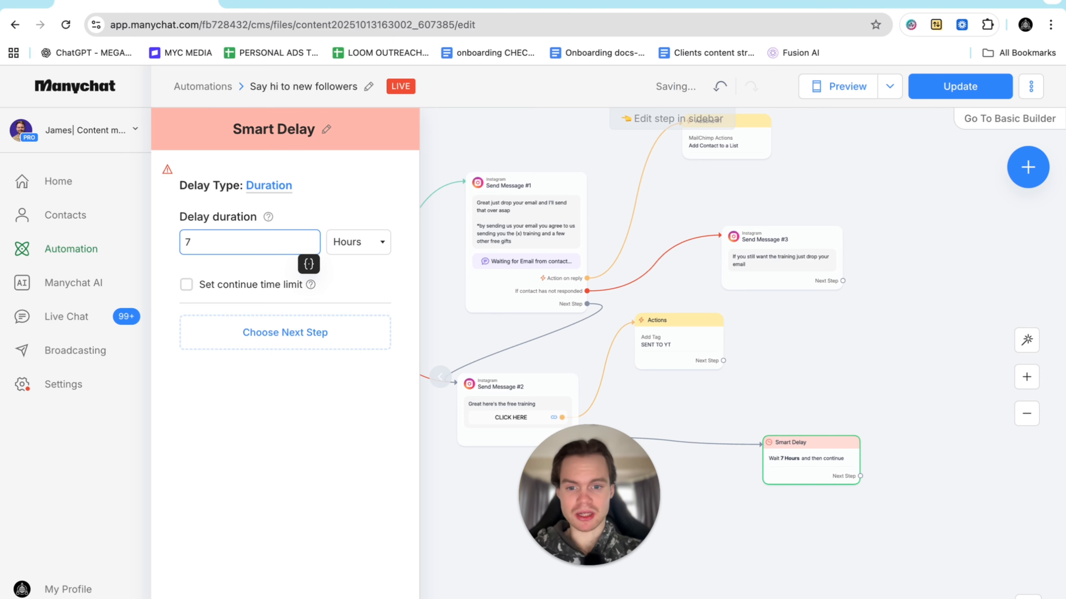
left_click(717, 473)
left_click_drag(794, 456, 791, 440)
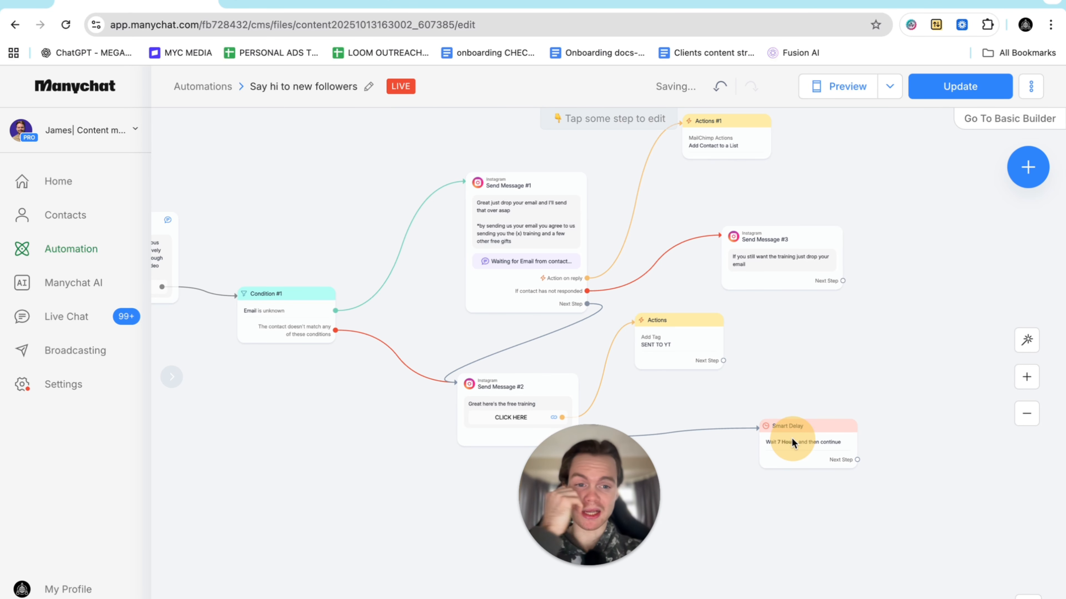
Connect the Smart Delay's Next Step output to a new Instagram message.
scroll(791, 440, "down", 2)
scroll(791, 439, "right", 2)
left_click_drag(654, 469, 383, 261)
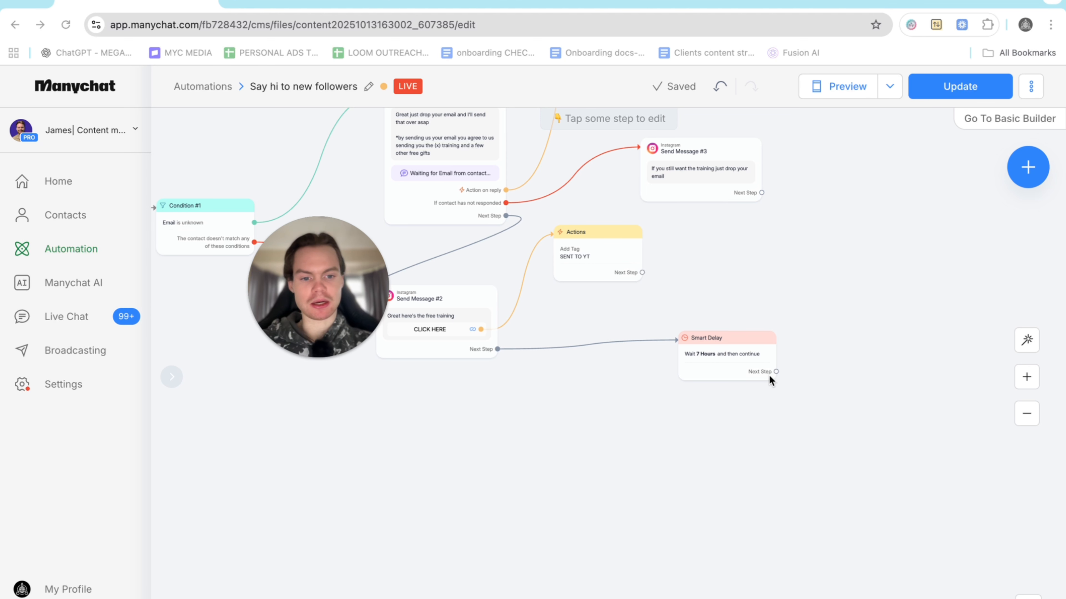
left_click_drag(777, 371, 854, 315)
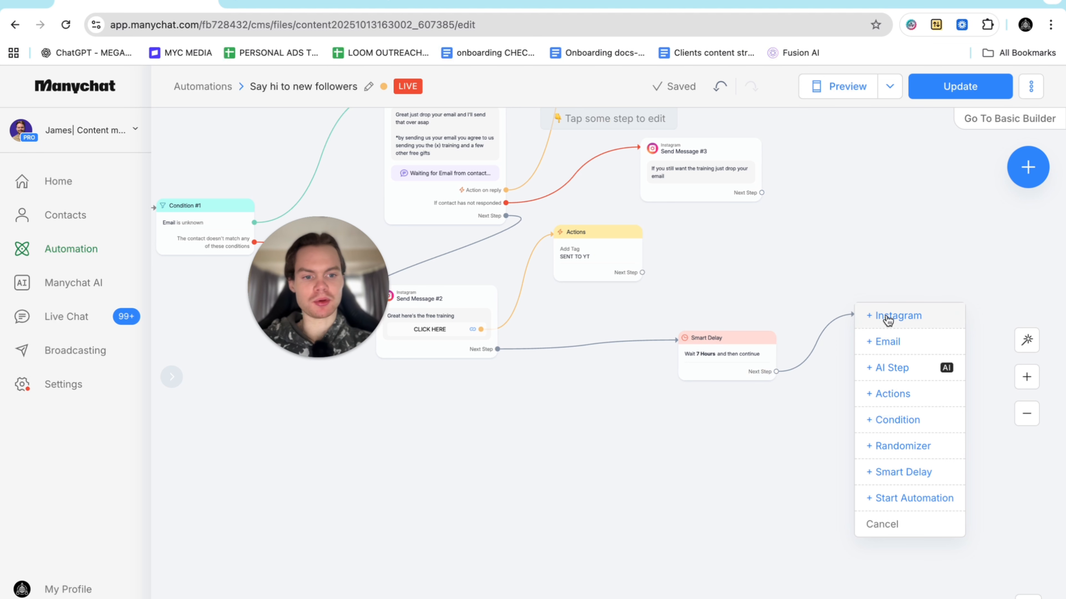
left_click(887, 315)
left_click_drag(681, 414, 613, 402)
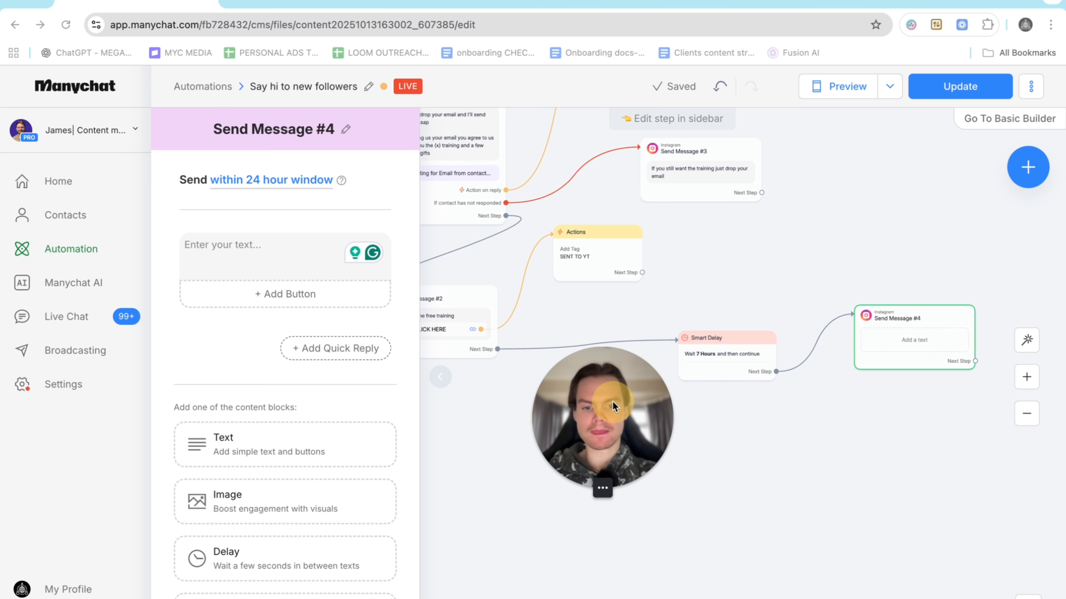
Begin the text of Send Message #4 with "Hey" followed by the First Name variable.
left_click(198, 265)
type("Hy")
key("BackSpace")
key("BackSpace")
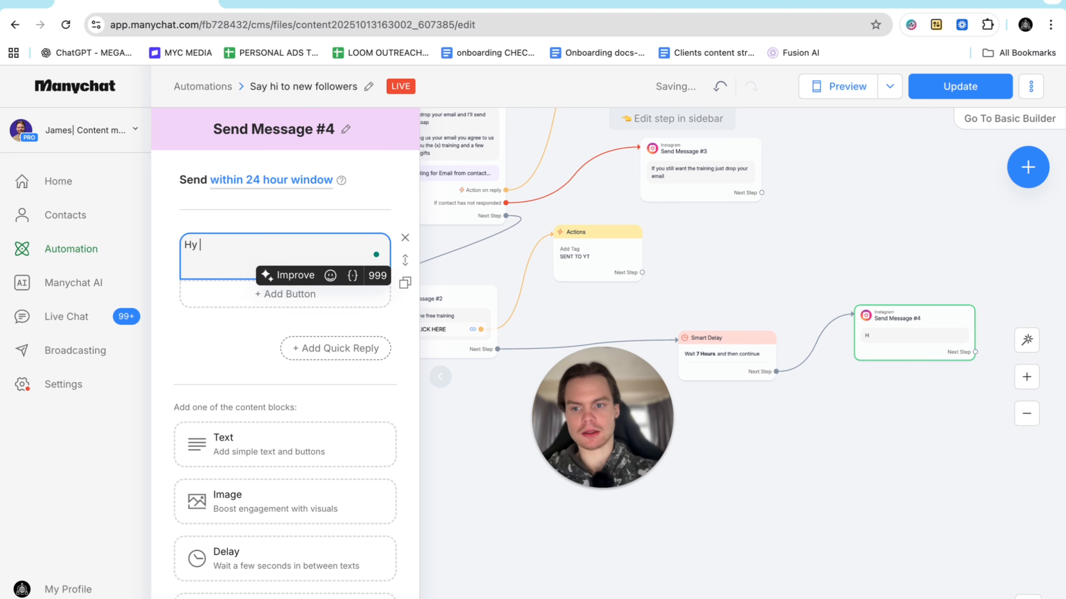
type("ey")
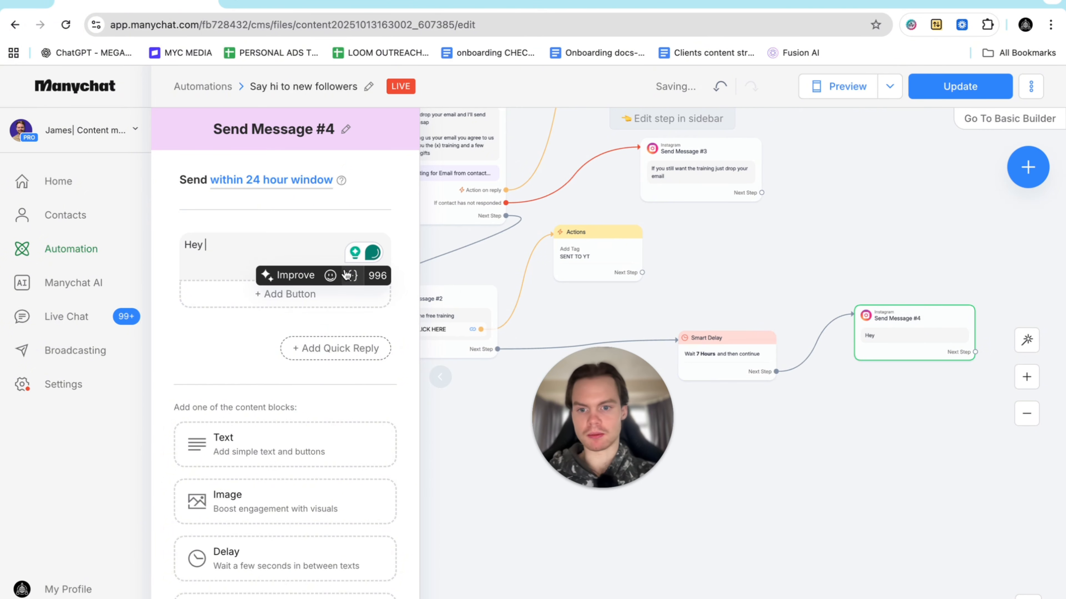
left_click(352, 275)
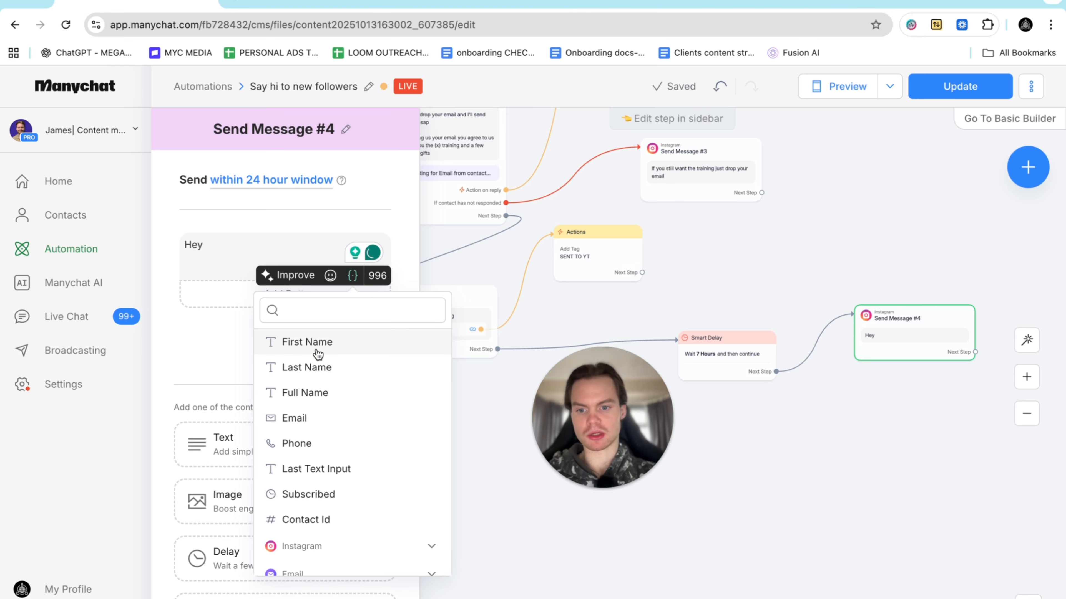
left_click(334, 352)
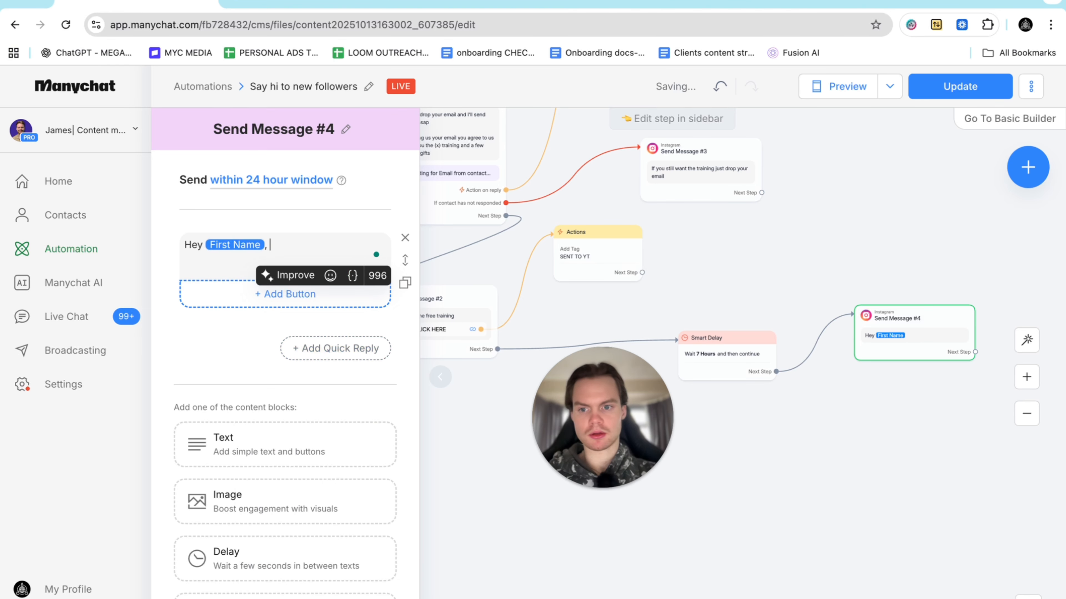
Continue the greeting with ", just checking to see if you had time to watch the training".
type(", just checki")
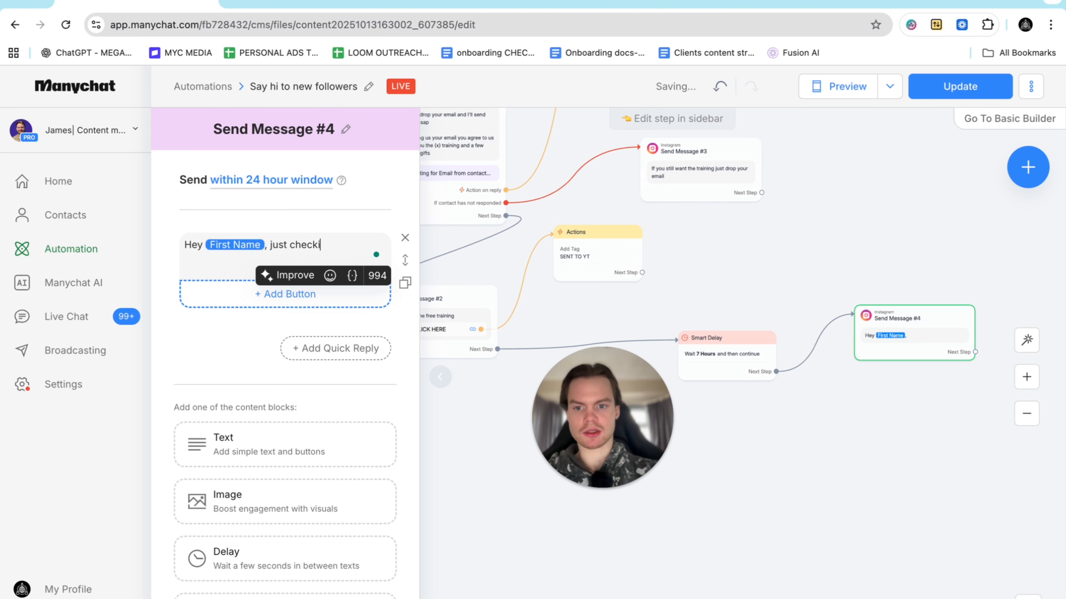
type("ng to see if y")
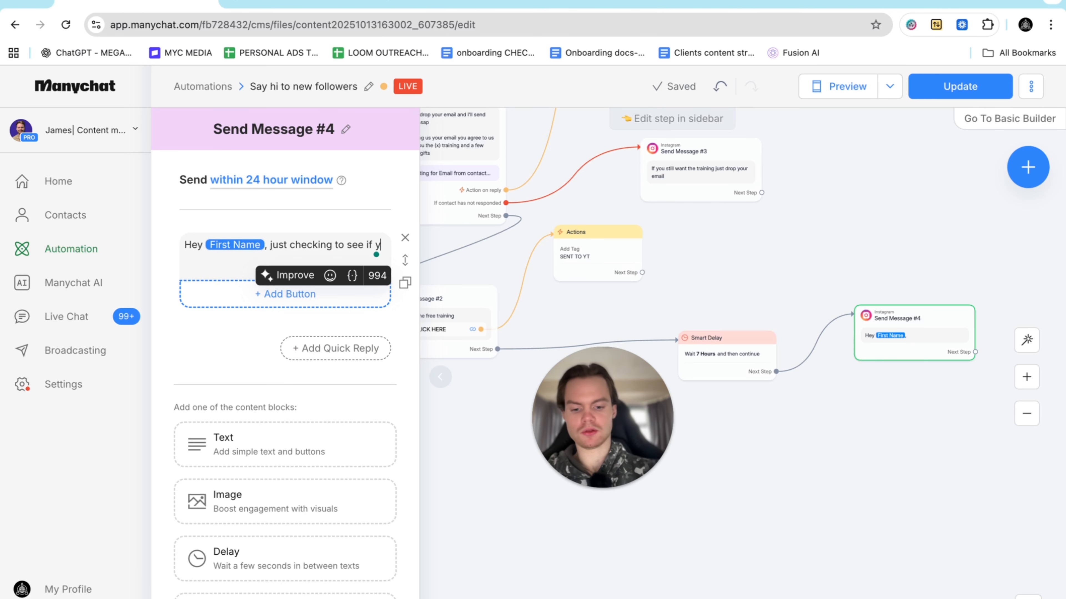
type("ou had time to watch the f")
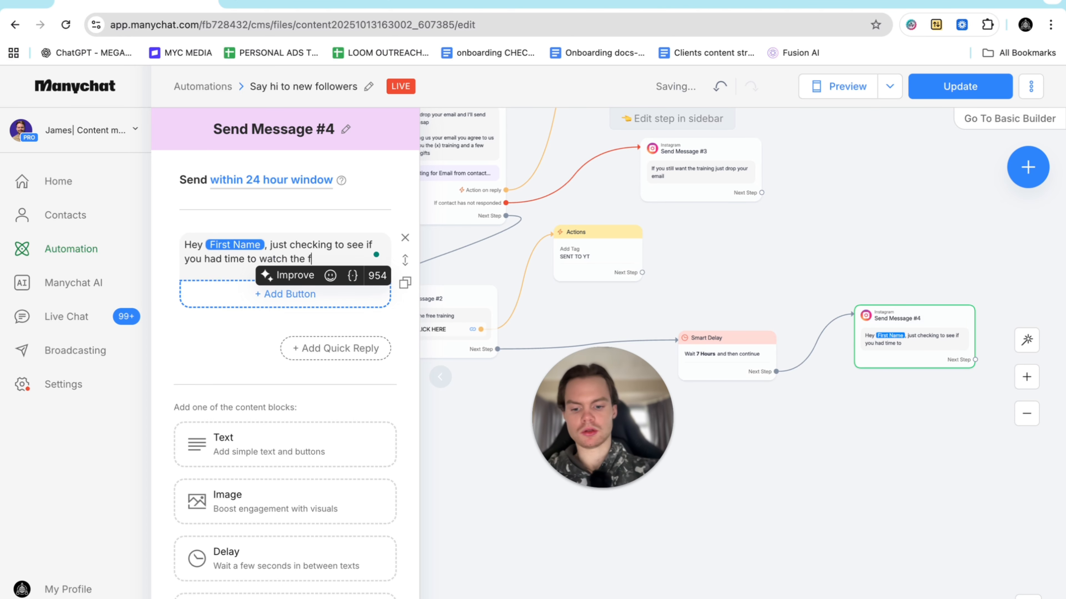
type("ree tra")
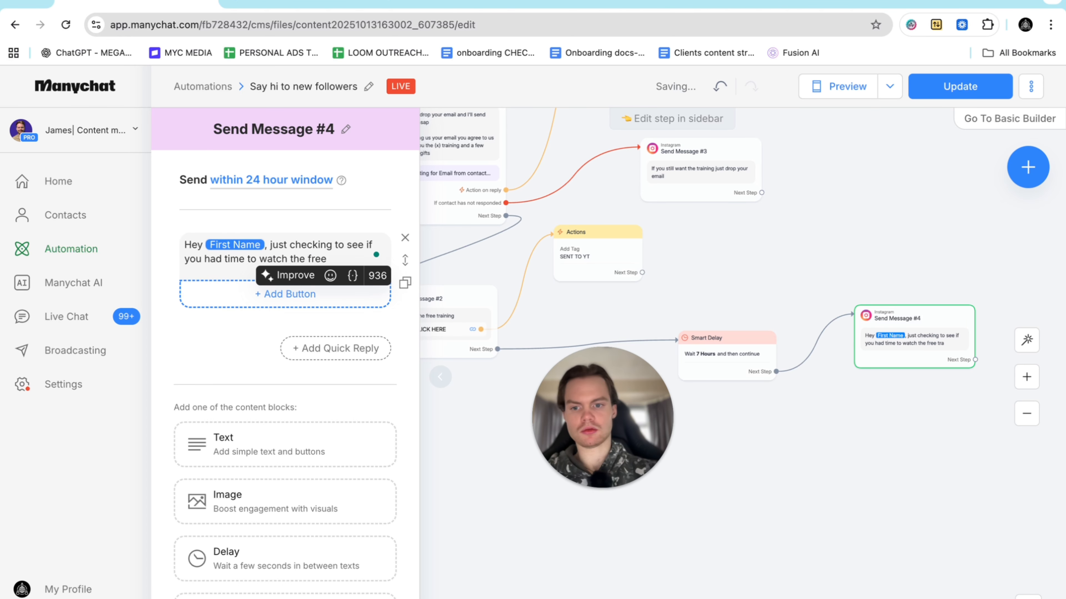
key("BackSpace")
type("training ")
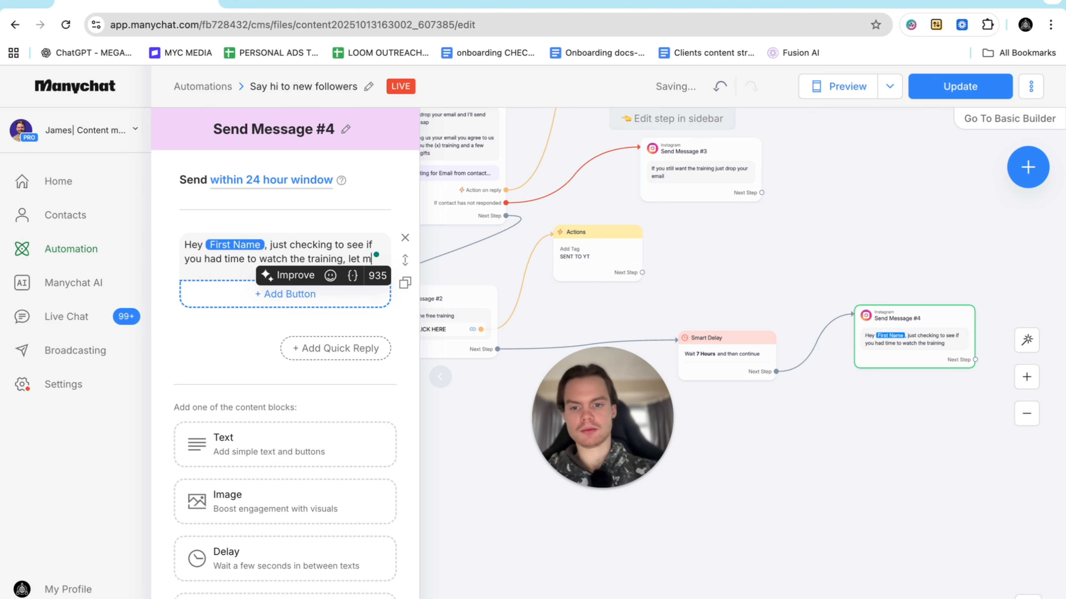
Finish the first text block of Send Message #4 with ", let me know if you got value from it".
type(", let me kow a")
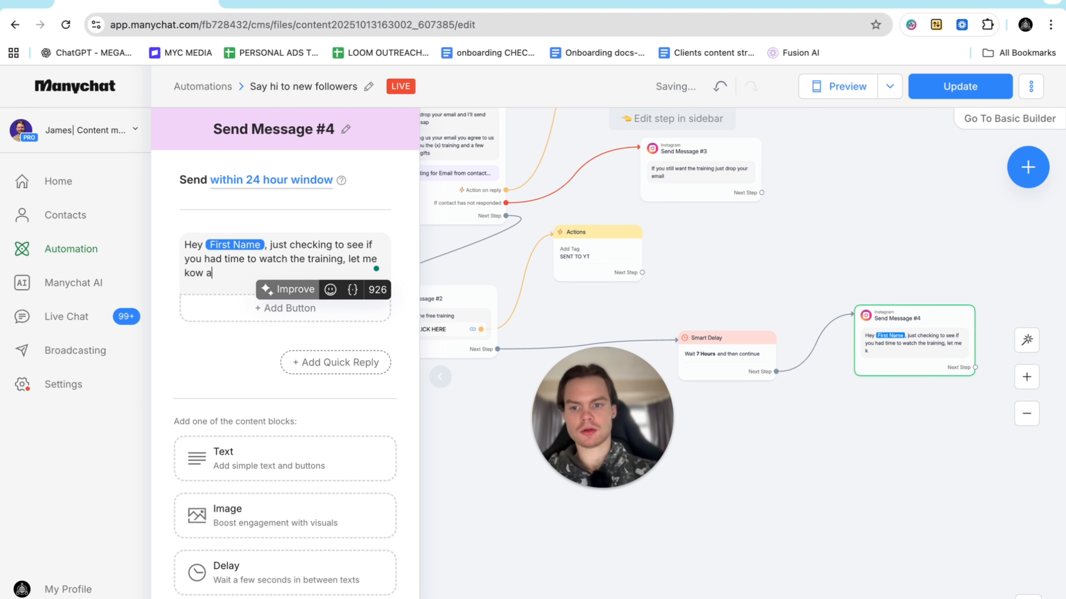
key("BackSpace")
key("BackSpace")
type("no")
key("BackSpace")
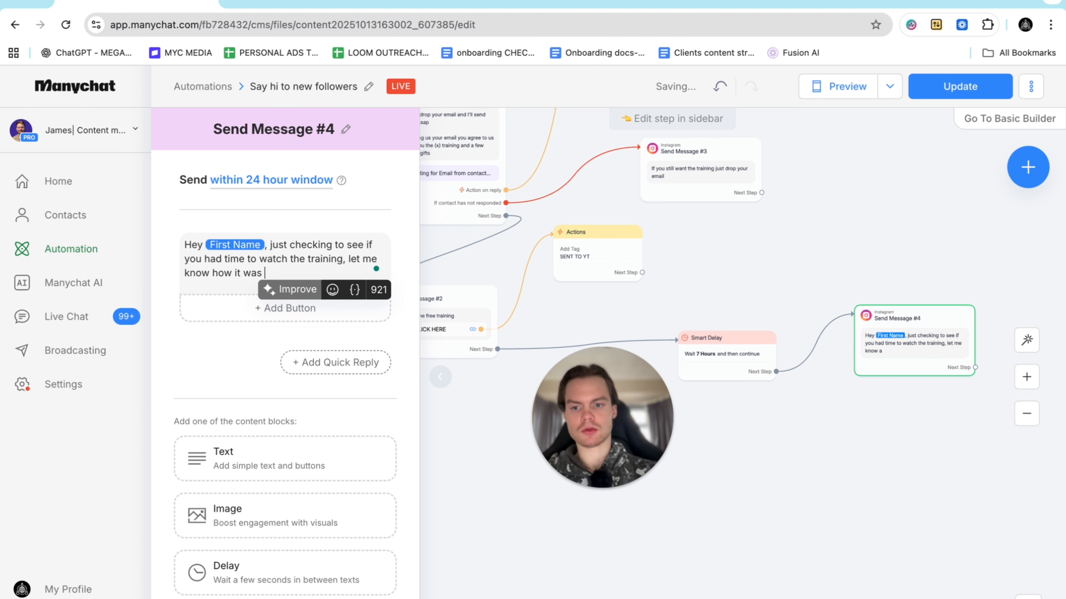
key("BackSpace")
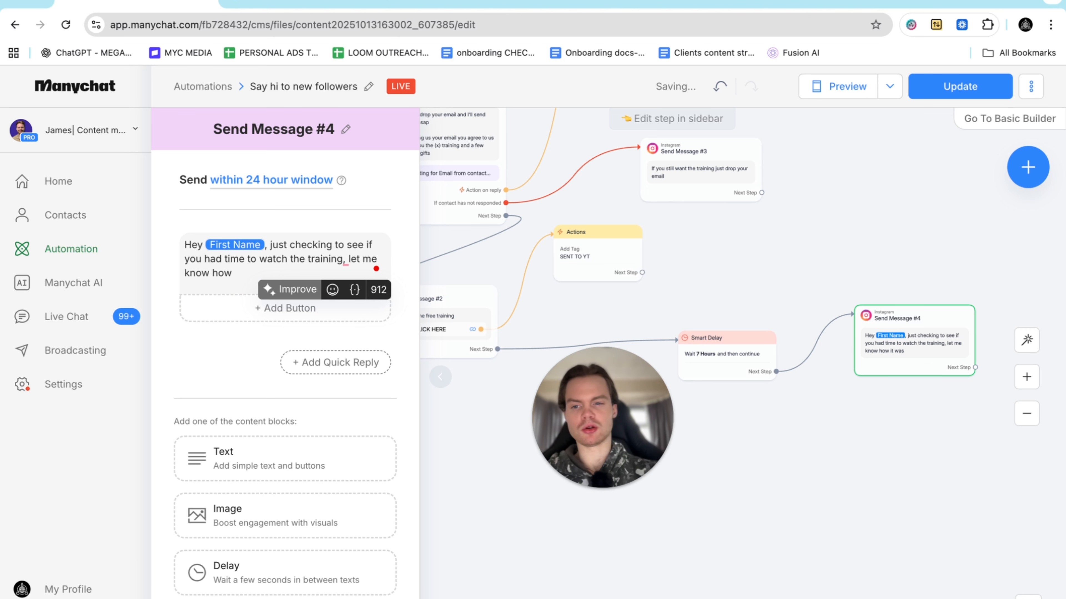
key("BackSpace")
type("if you")
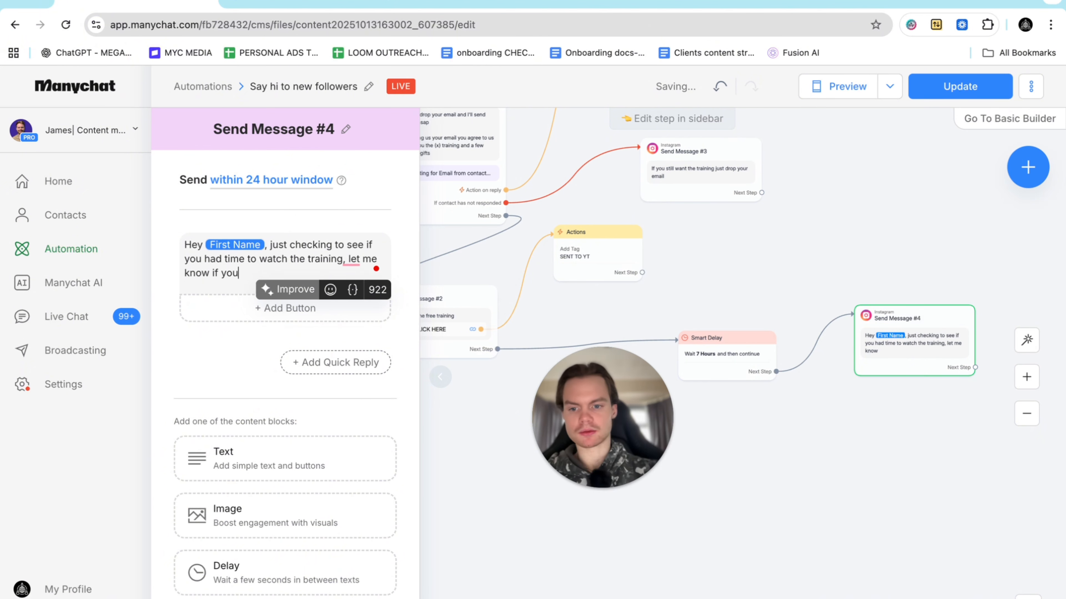
type(" got value from it")
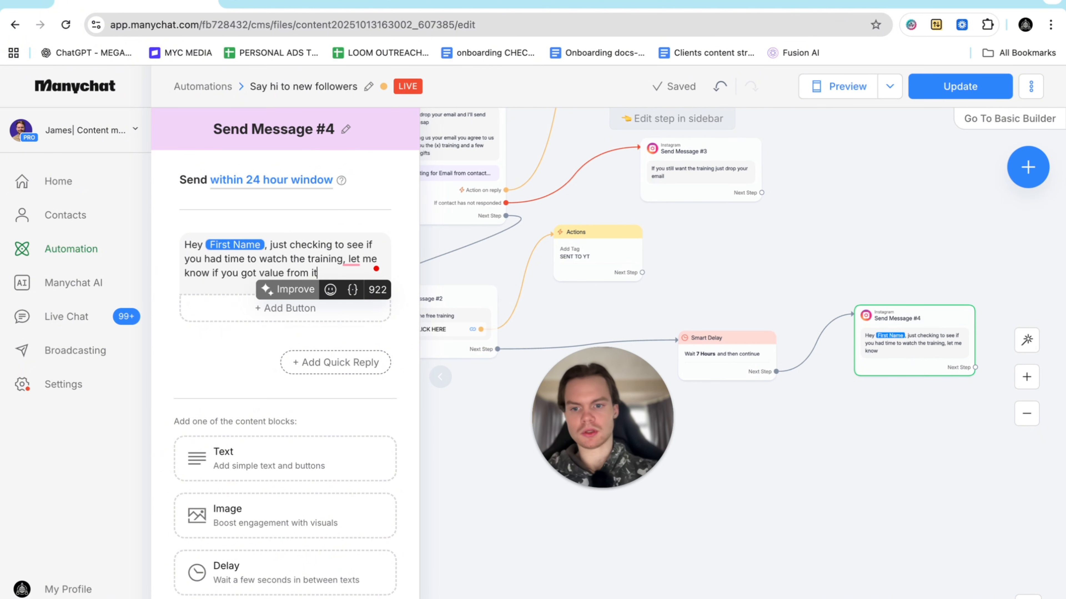
left_click(256, 352)
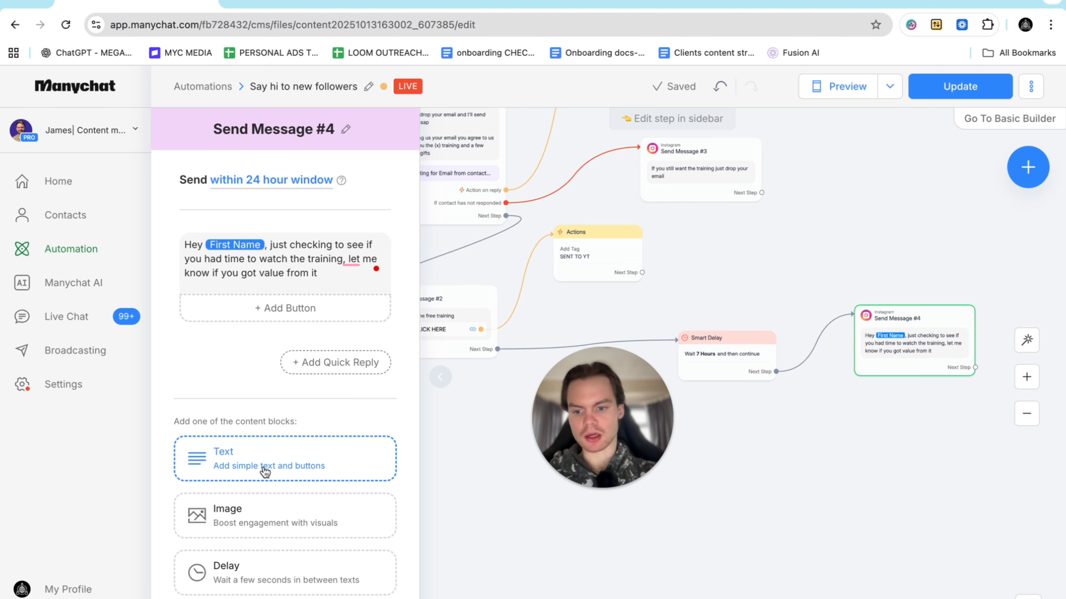
Add a Delay block below the text in Send Message #4 and set it to 6 seconds.
left_click(247, 574)
left_click(320, 369)
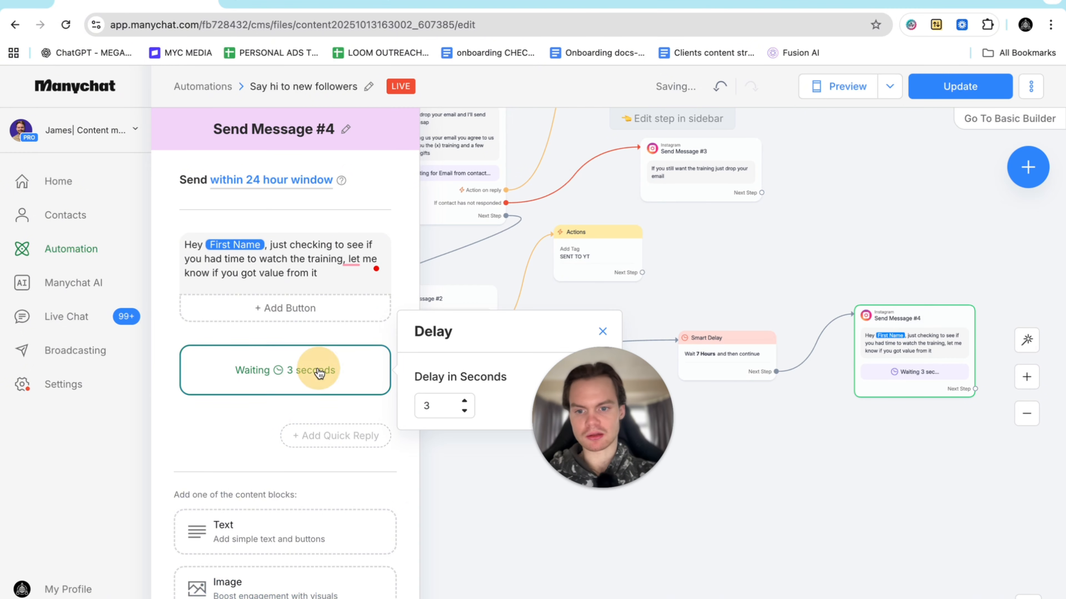
left_click(465, 402)
left_click(464, 402)
left_click(465, 402)
left_click(238, 424)
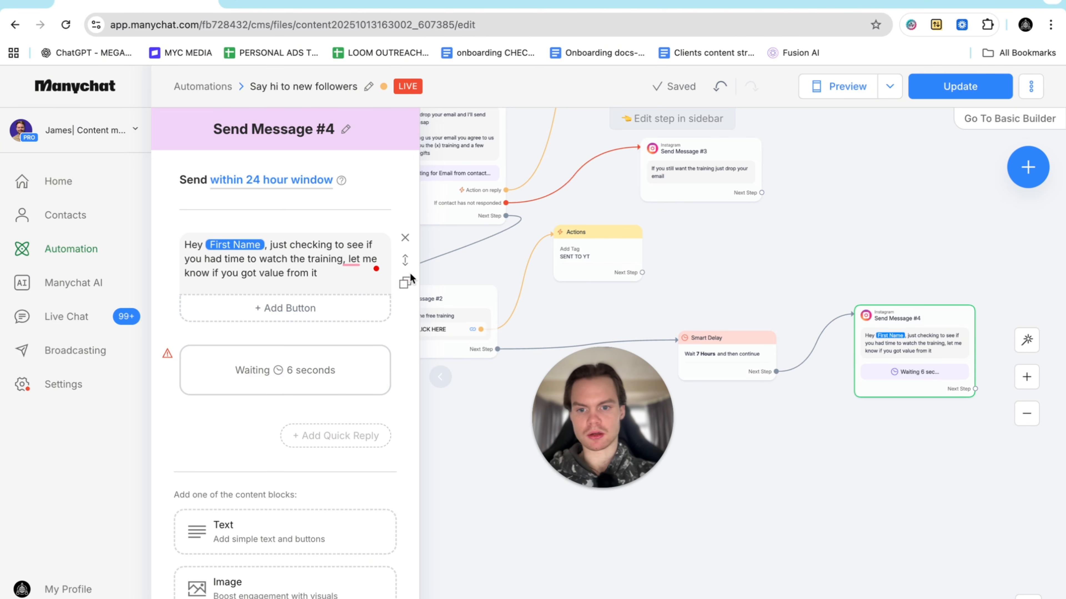
Duplicate the text block, move the copy below the 6-second delay and clear its text.
left_click(405, 278)
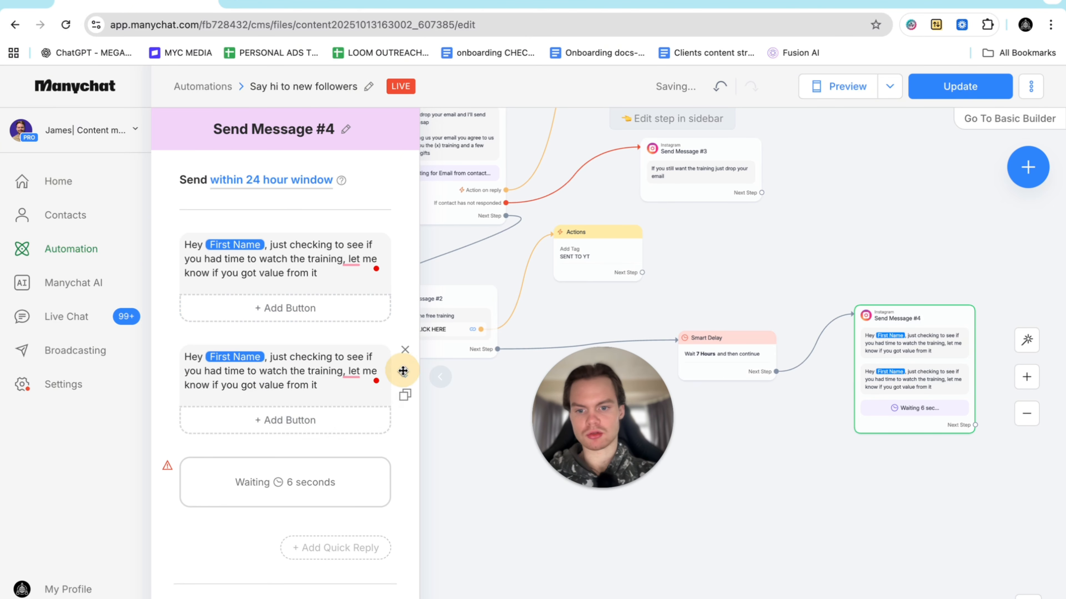
left_click_drag(403, 369, 399, 536)
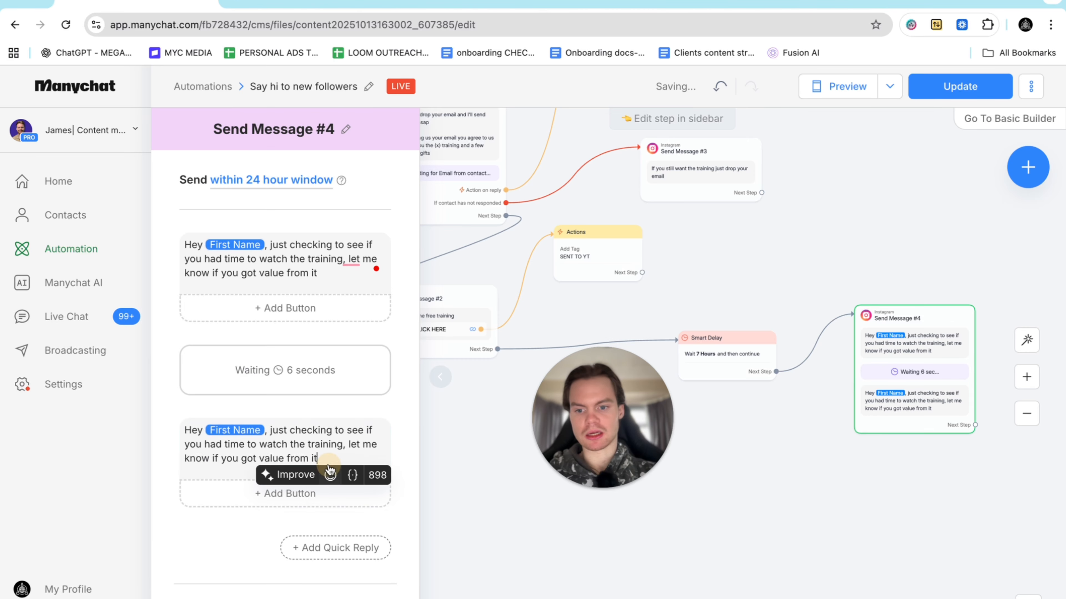
left_click_drag(327, 459, 185, 432)
key("BackSpace")
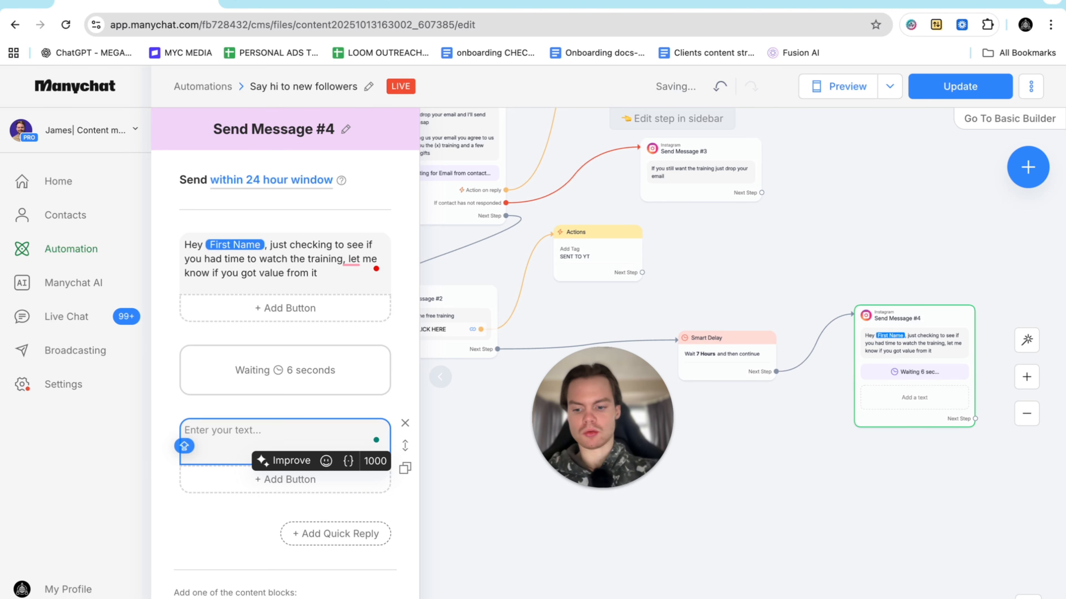
Write "Was also wondering what made you want the training in the first place are you actively looking to (X) or just (x)" below the delay.
type("Was also w")
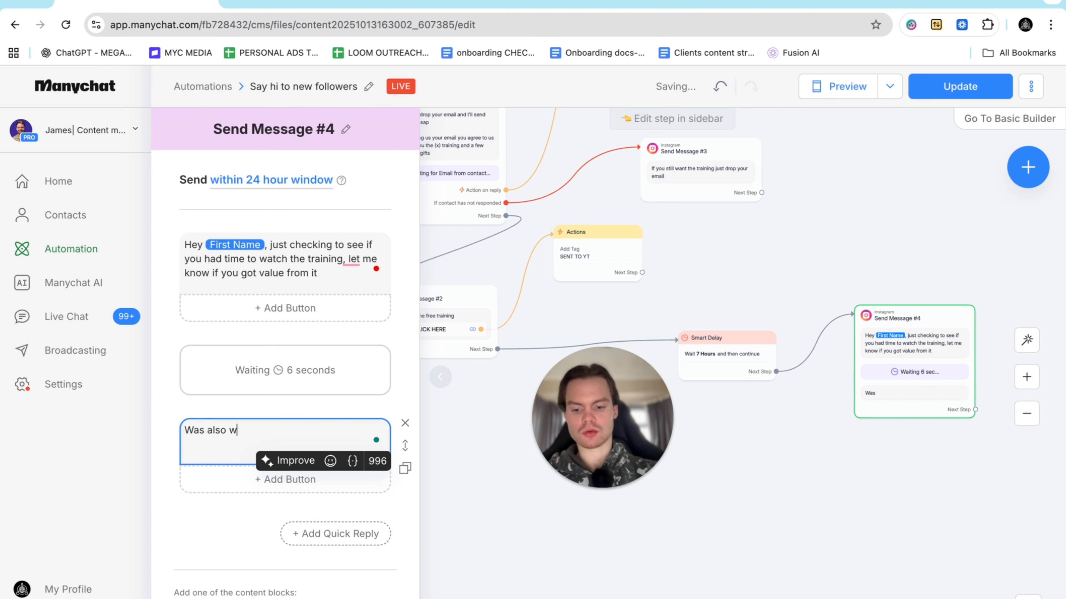
type("ondering what ")
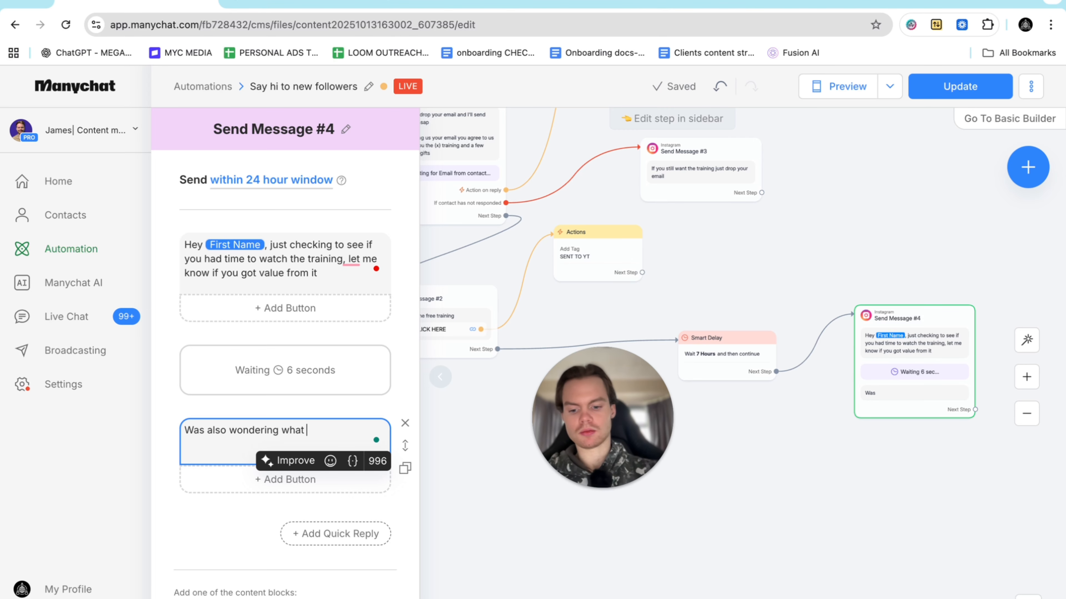
type("made you want ")
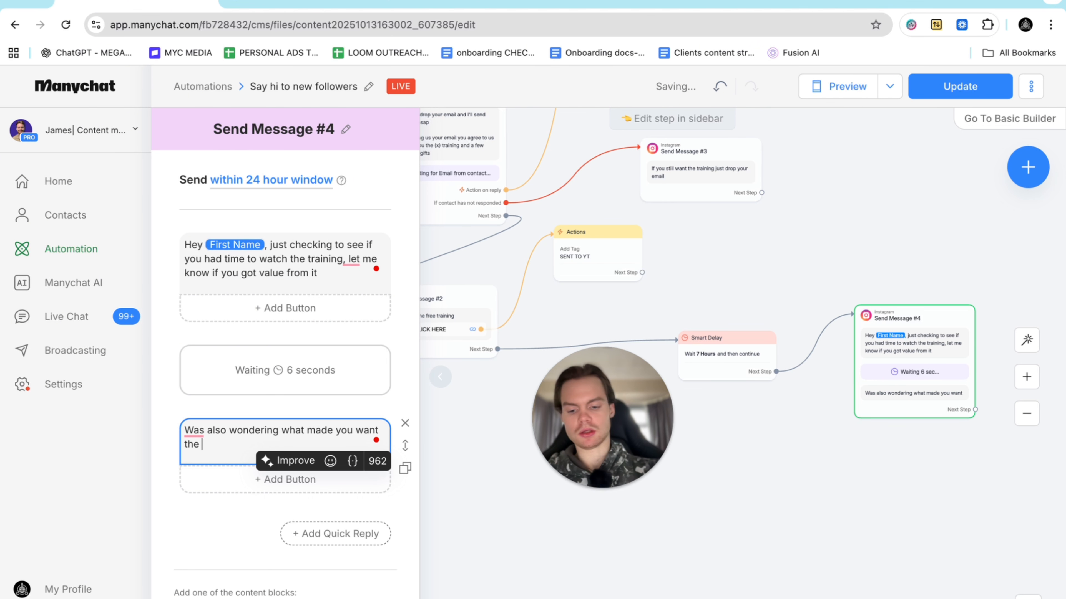
type("the training in th")
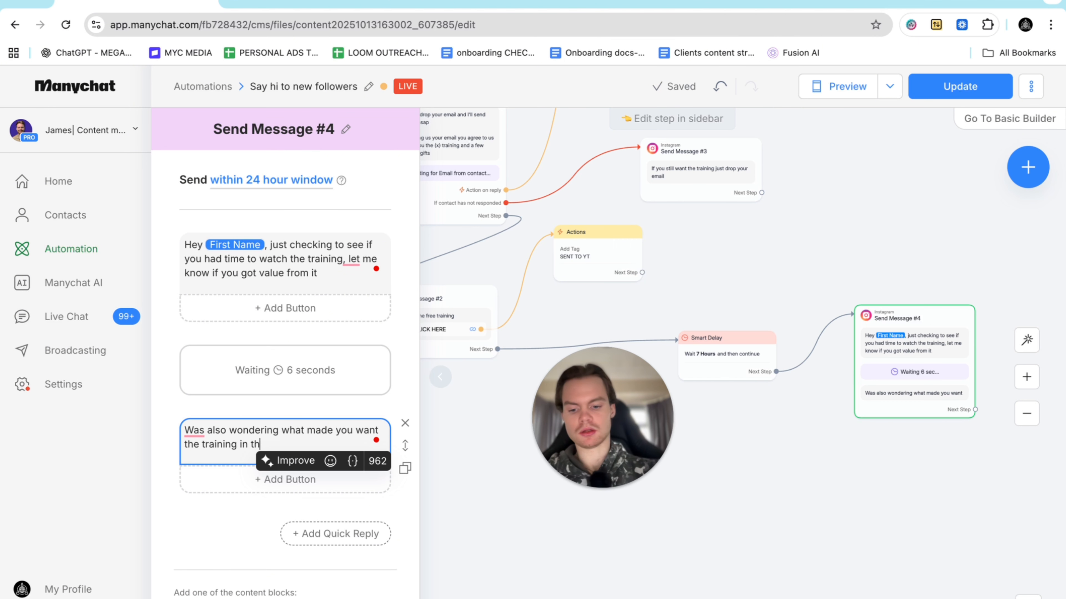
type("e first ")
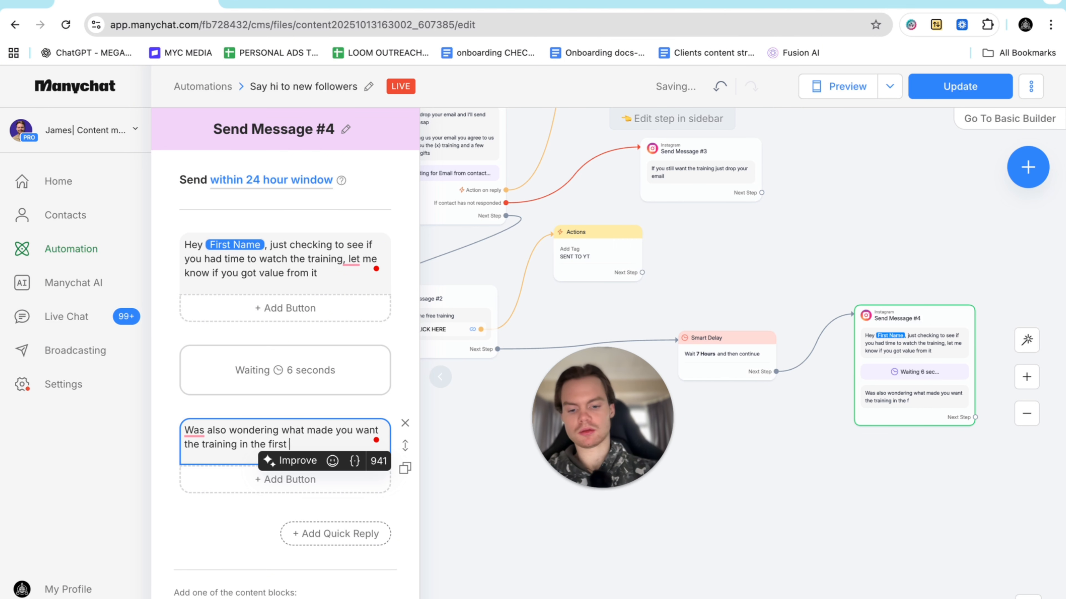
type("place are ")
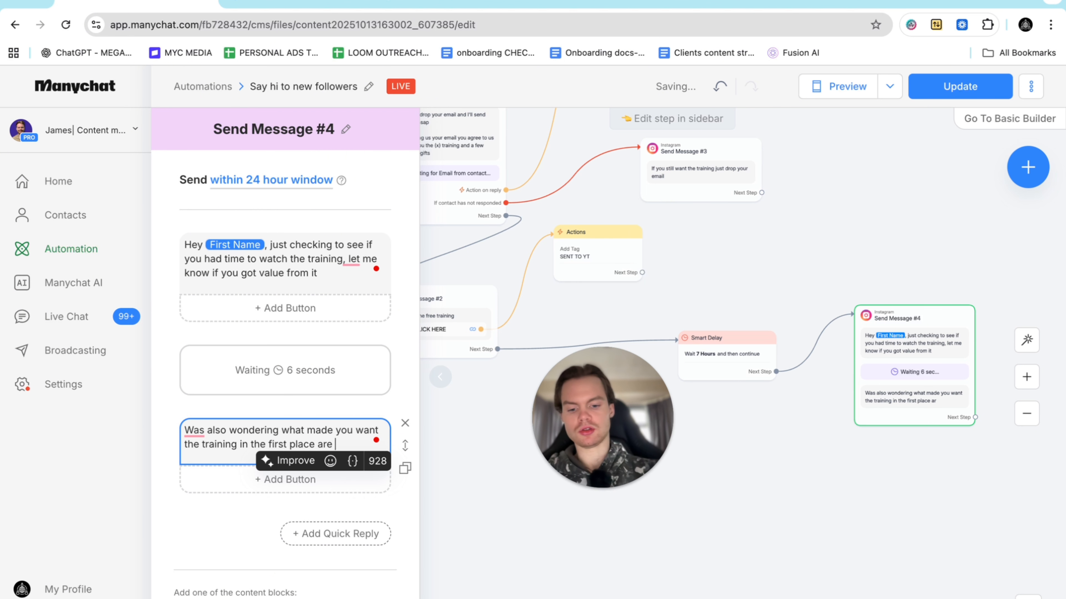
type("you actively ")
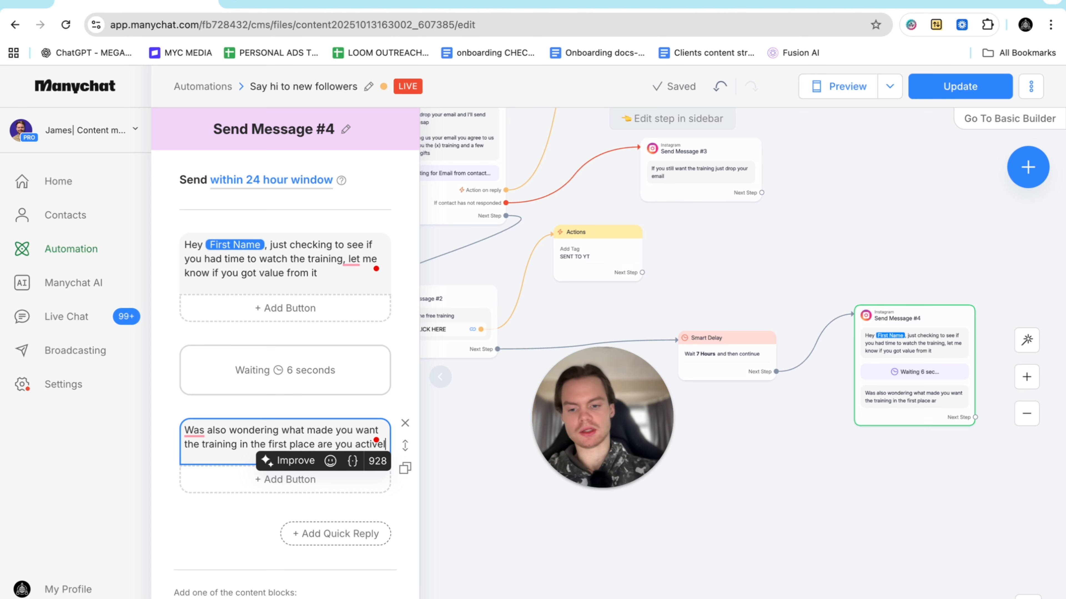
type("looking ")
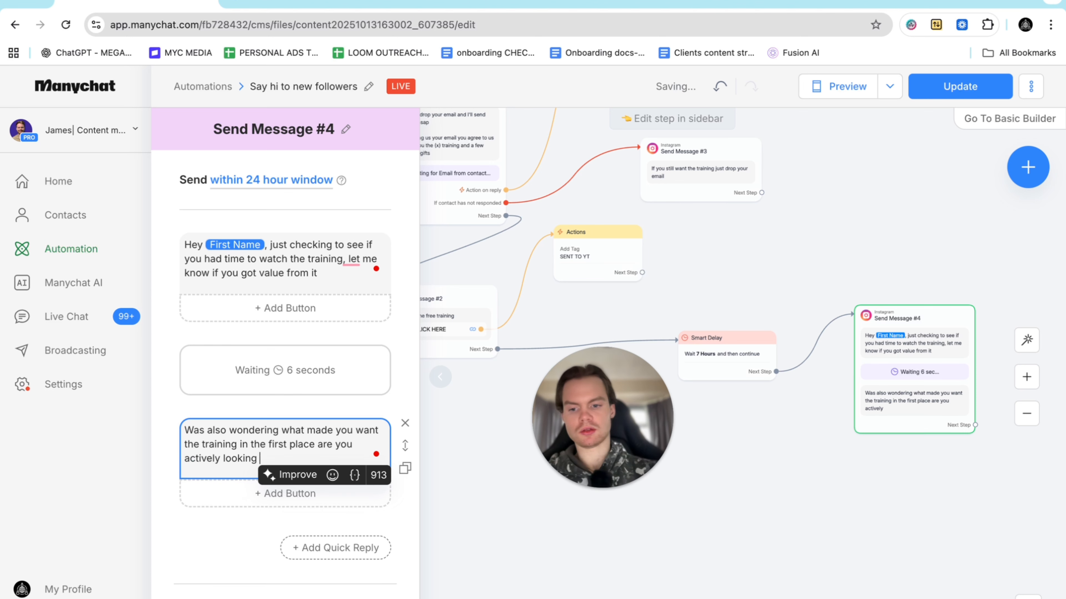
type("to (X")
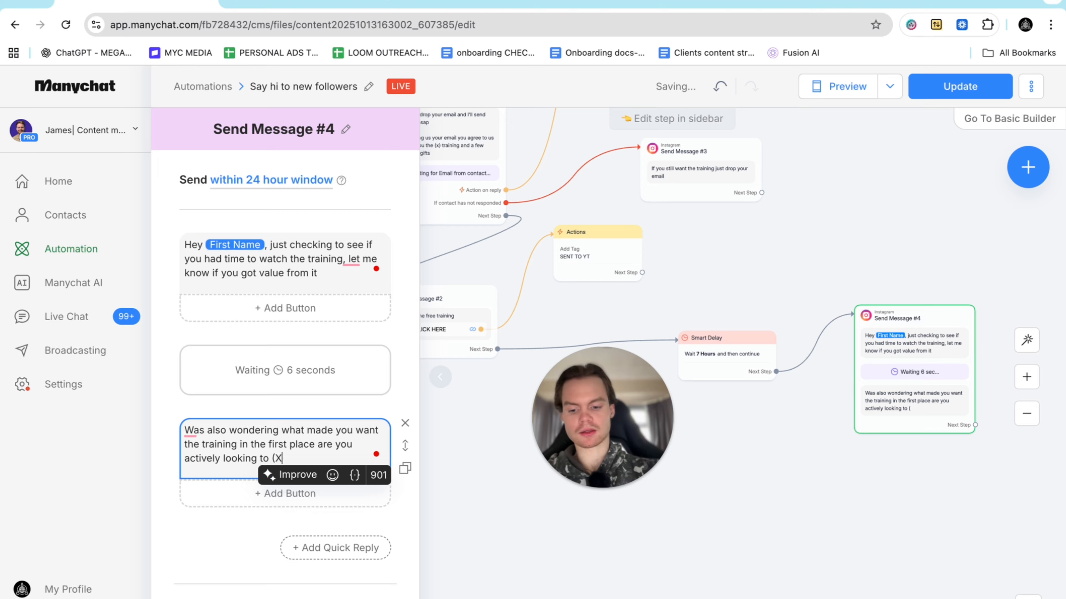
type(") or j")
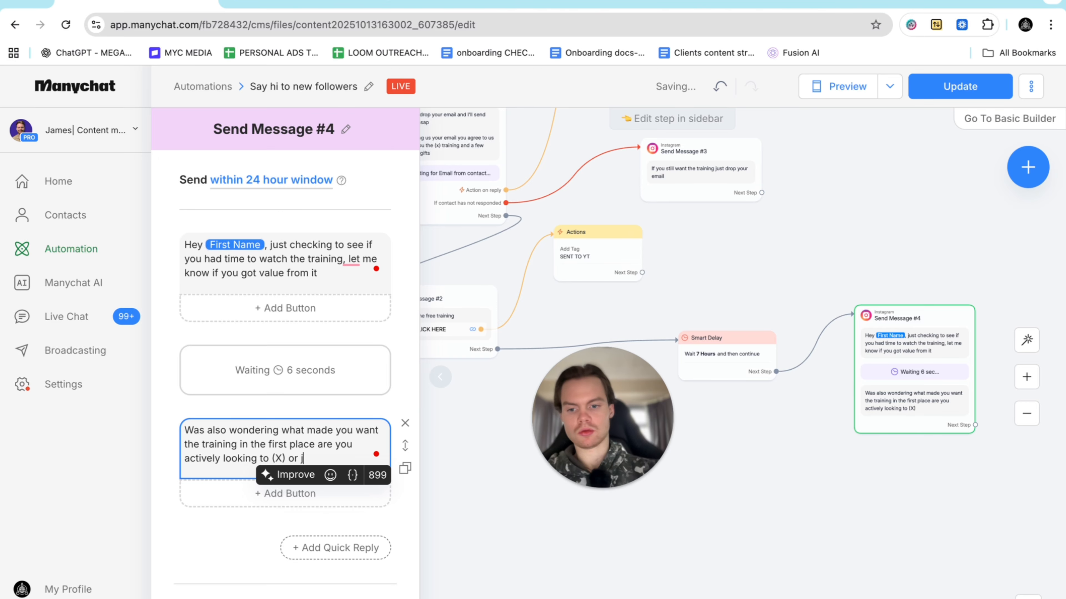
type("ust (x)")
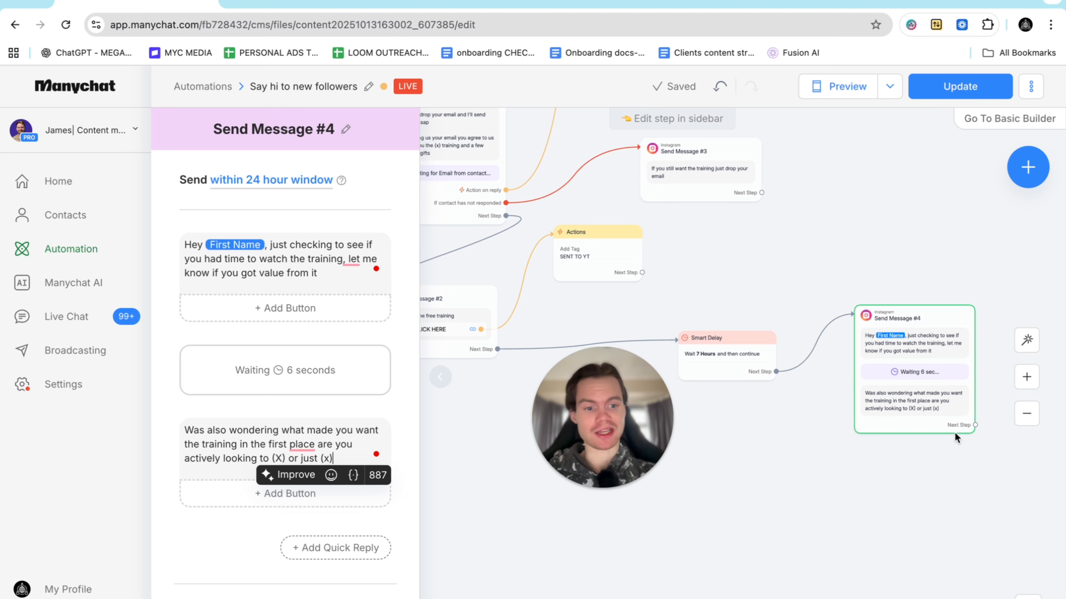
scroll(944, 445, "right", 5)
scroll(944, 445, "down", 2)
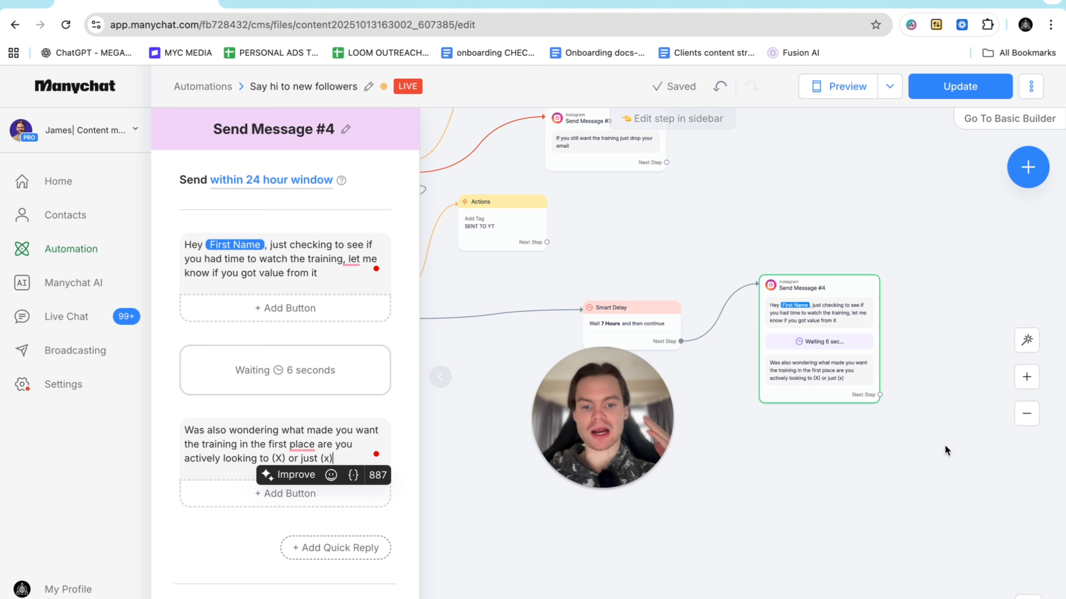
left_click_drag(648, 387, 581, 237)
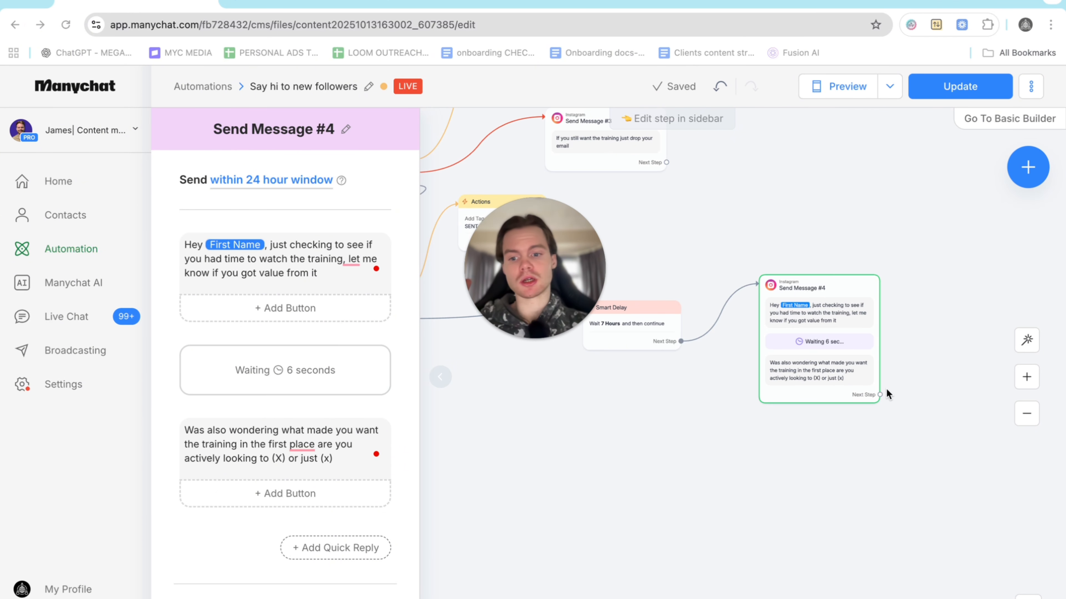
left_click(296, 472)
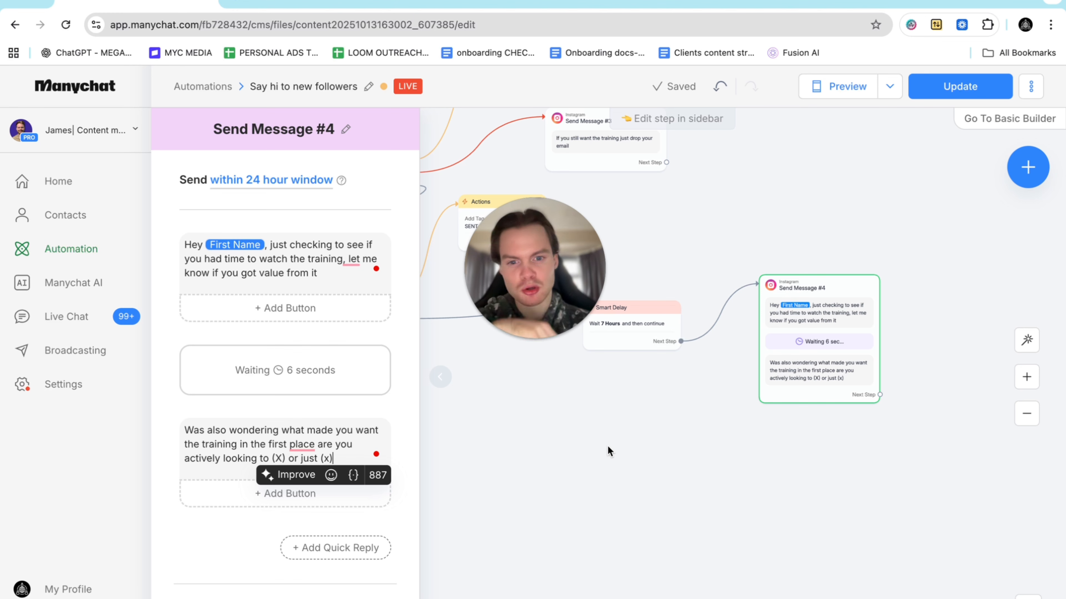
scroll(608, 446, "left", 6)
scroll(607, 446, "down", 4)
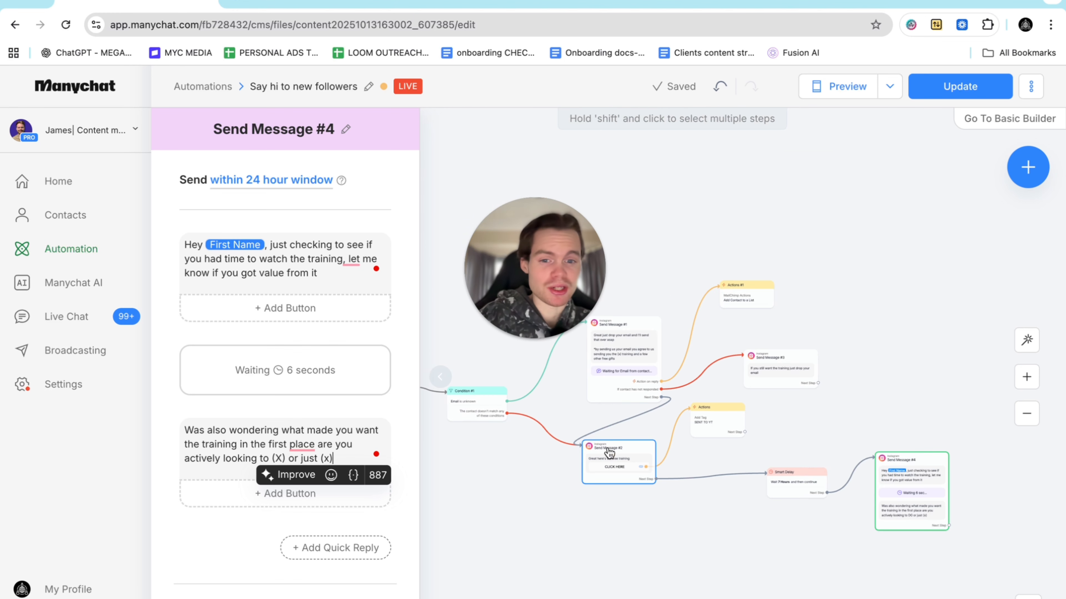
Preview the automation as a new follower, replying "send it" to the opening message and following the Condition #1 path.
scroll(607, 445, "left", 3)
scroll(609, 453, "left", 2)
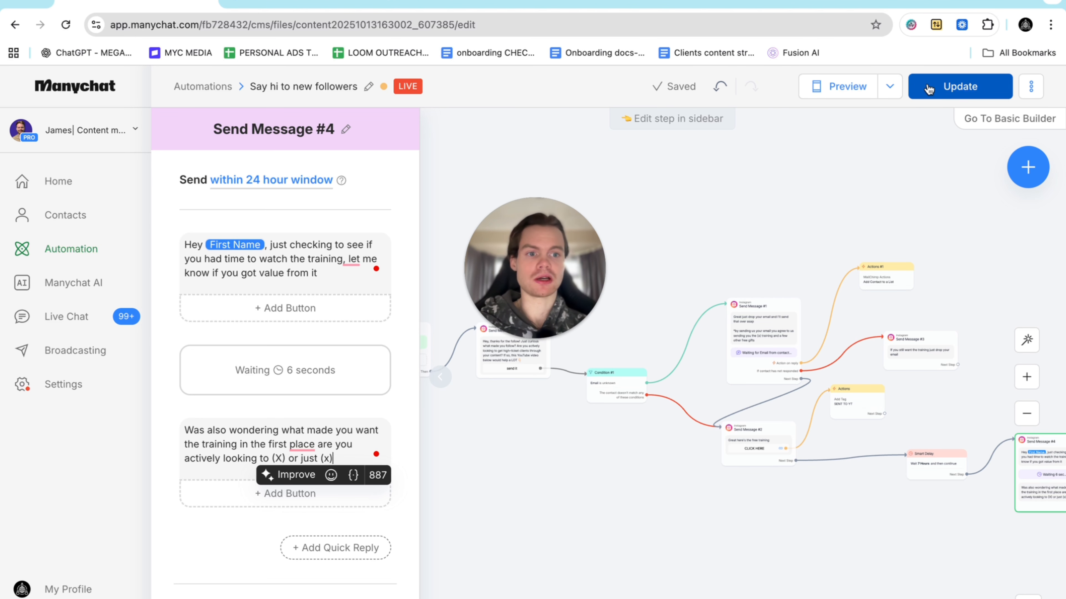
left_click(831, 87)
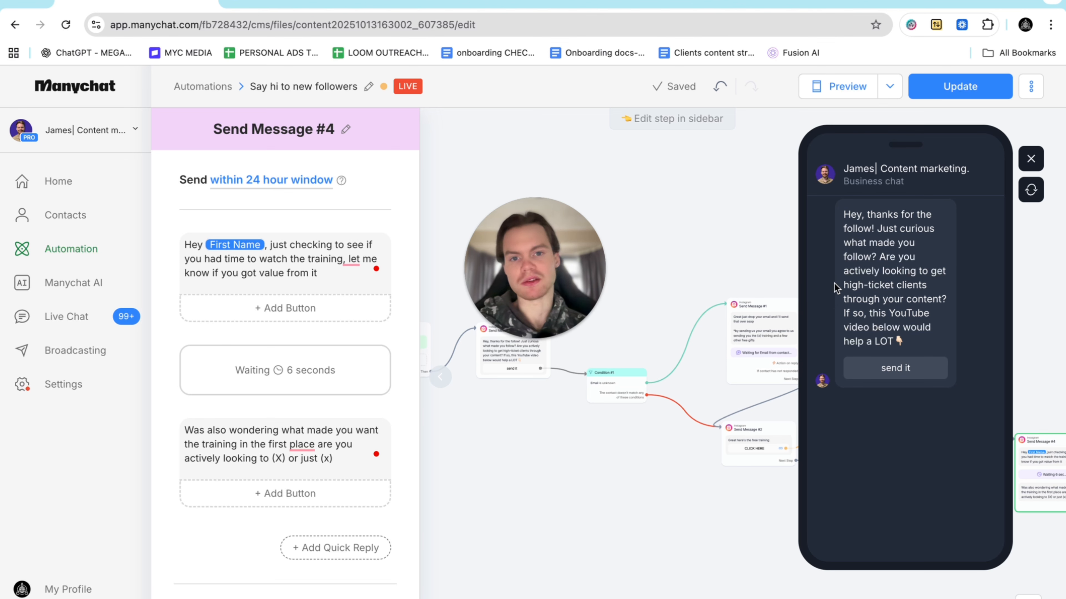
scroll(618, 367, "right", 1)
scroll(617, 366, "right", 5)
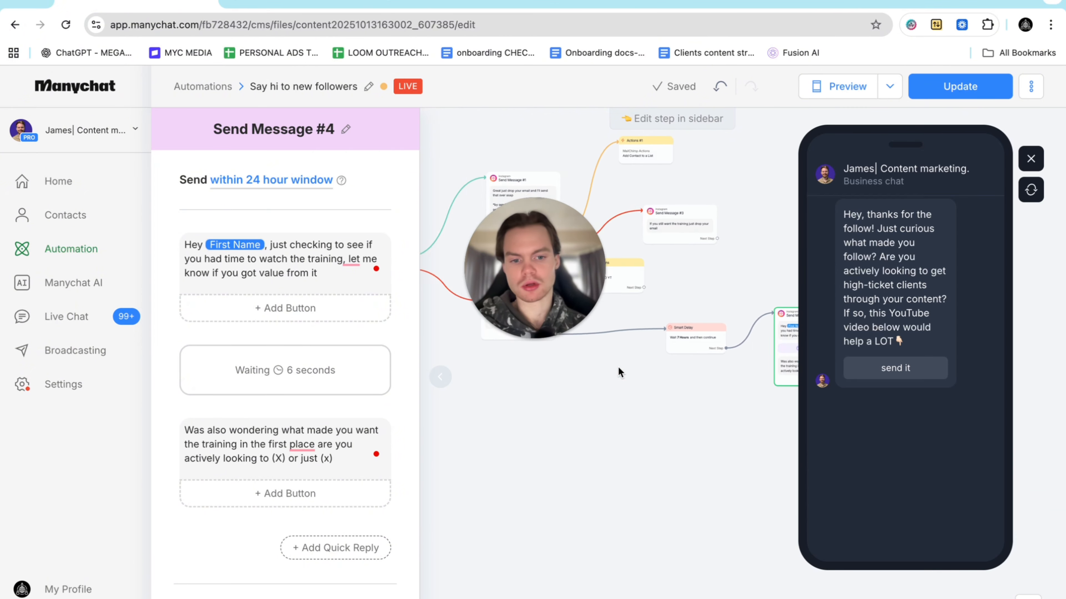
left_click(892, 368)
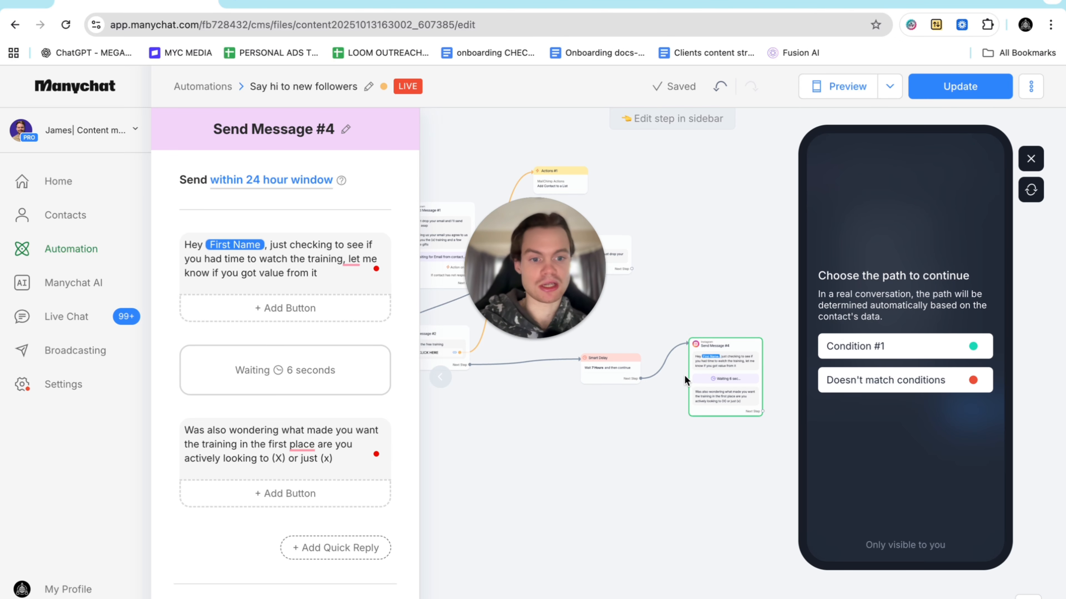
scroll(637, 415, "left", 3)
scroll(637, 415, "up", 3)
scroll(634, 410, "left", 4)
scroll(635, 409, "up", 1)
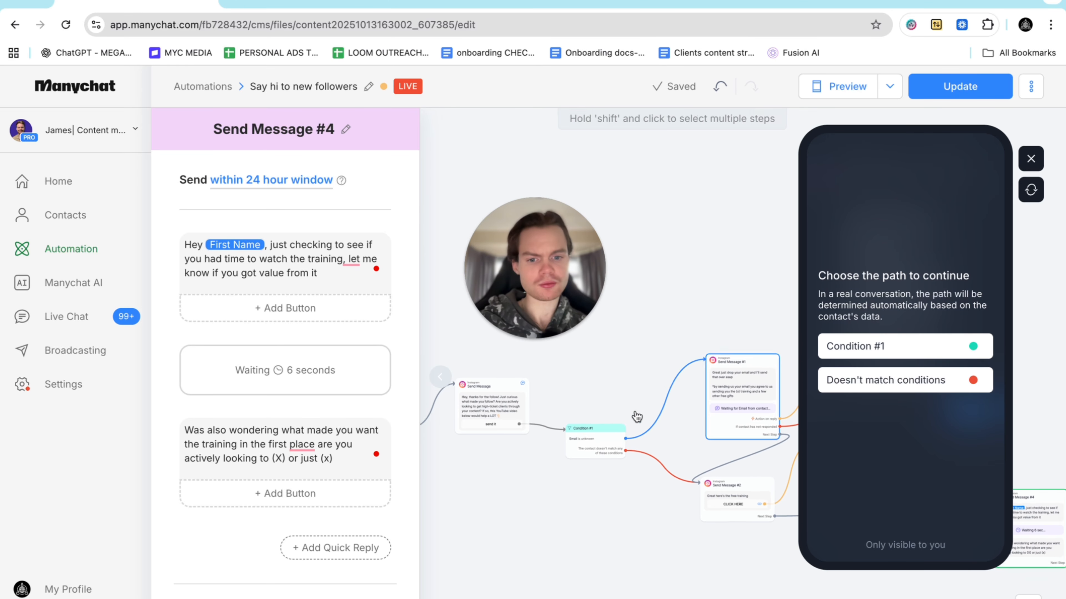
left_click(885, 348)
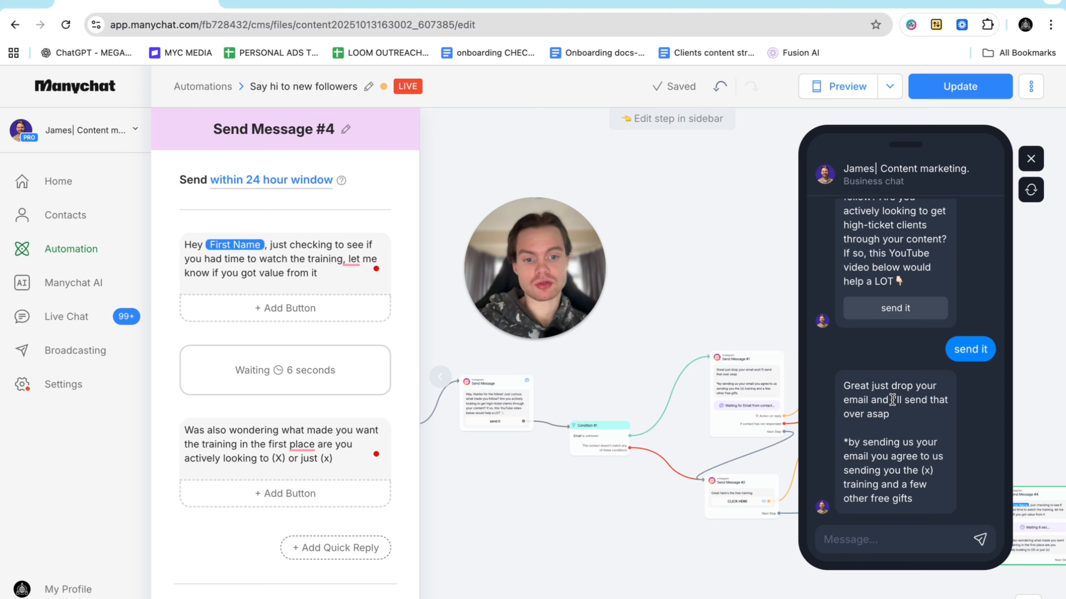
Replay "send it" along the "Doesn't match conditions" path and test the CLICK HERE training link, pausing the YouTube video before returning to Manychat.
left_click(902, 315)
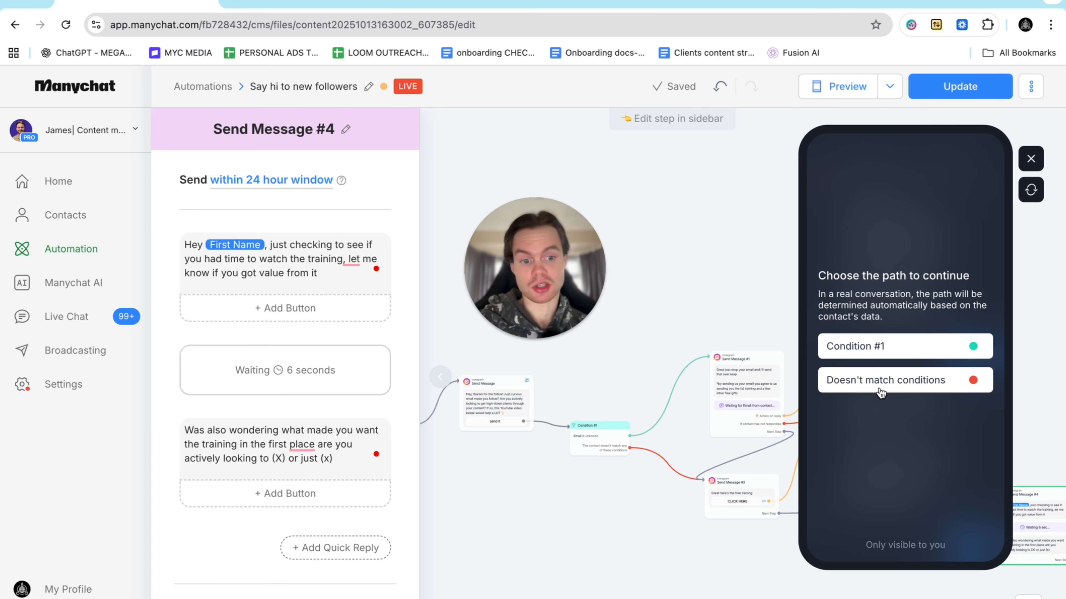
left_click(880, 391)
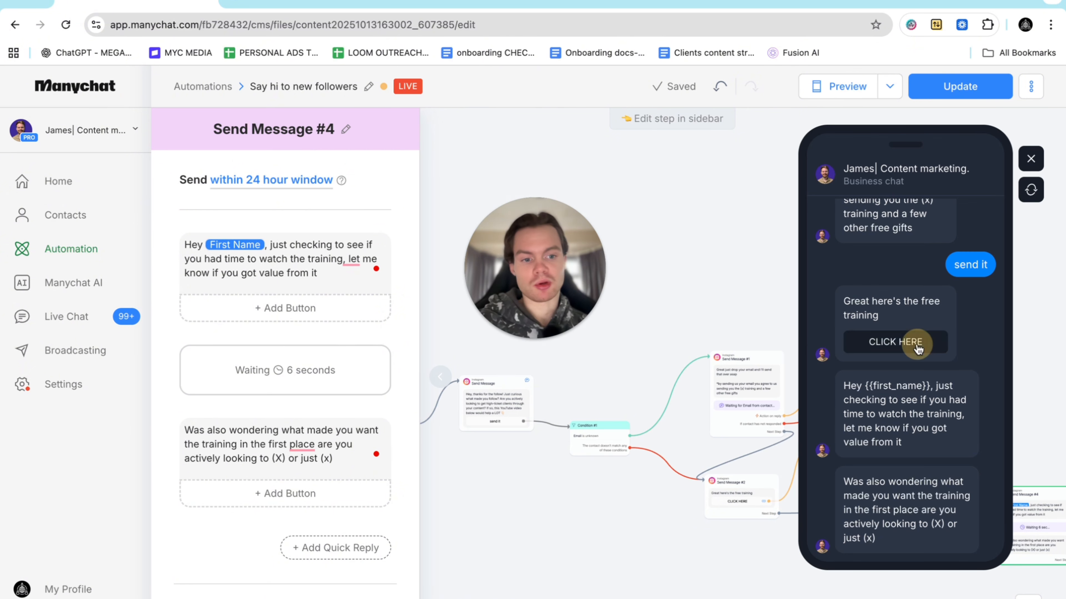
left_click(908, 342)
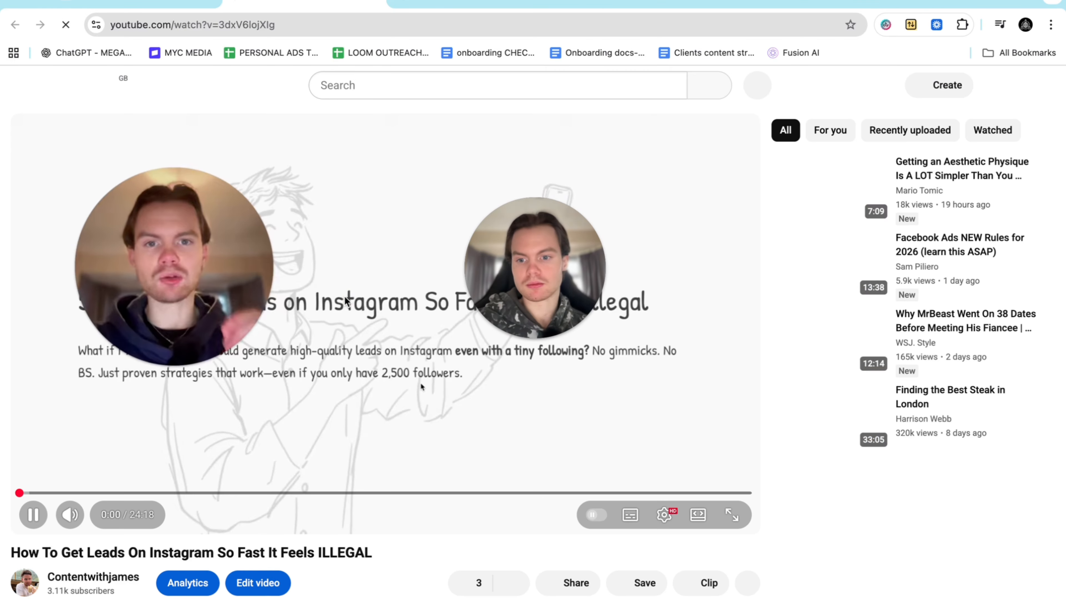
left_click(344, 296)
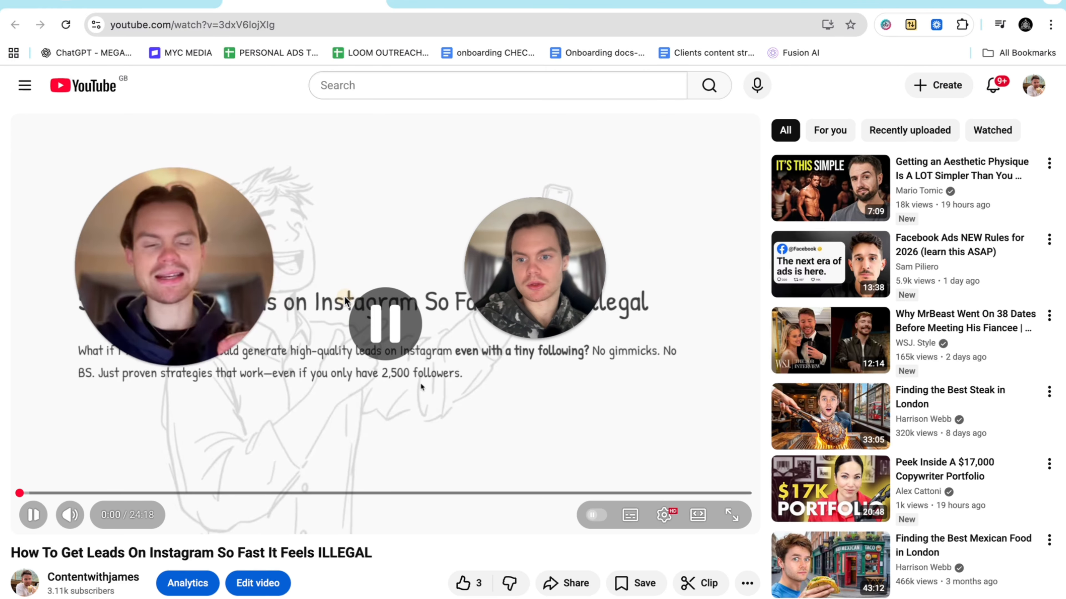
left_click(138, 5)
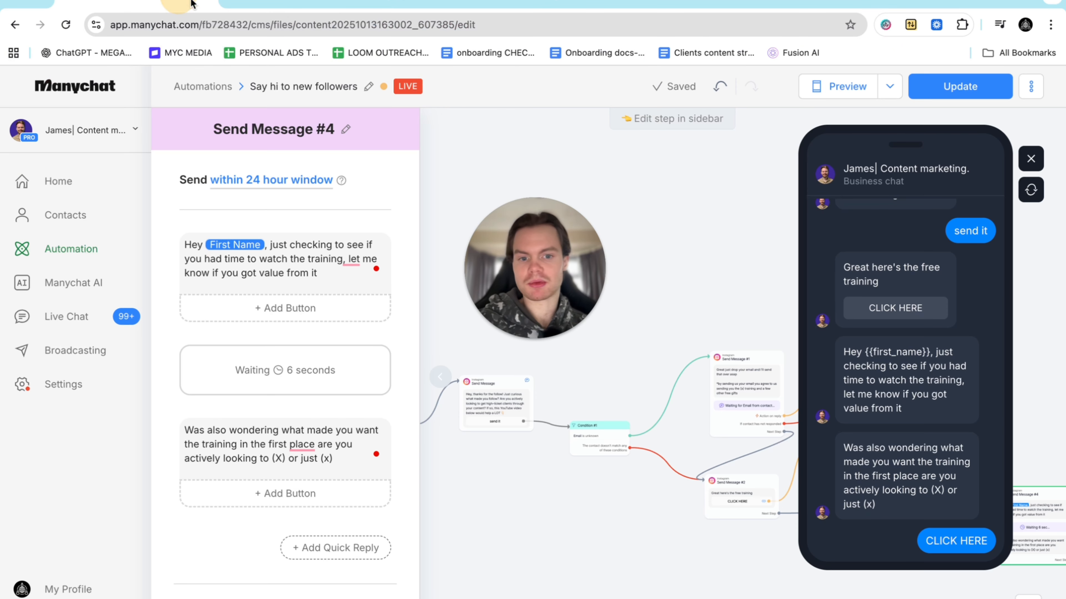